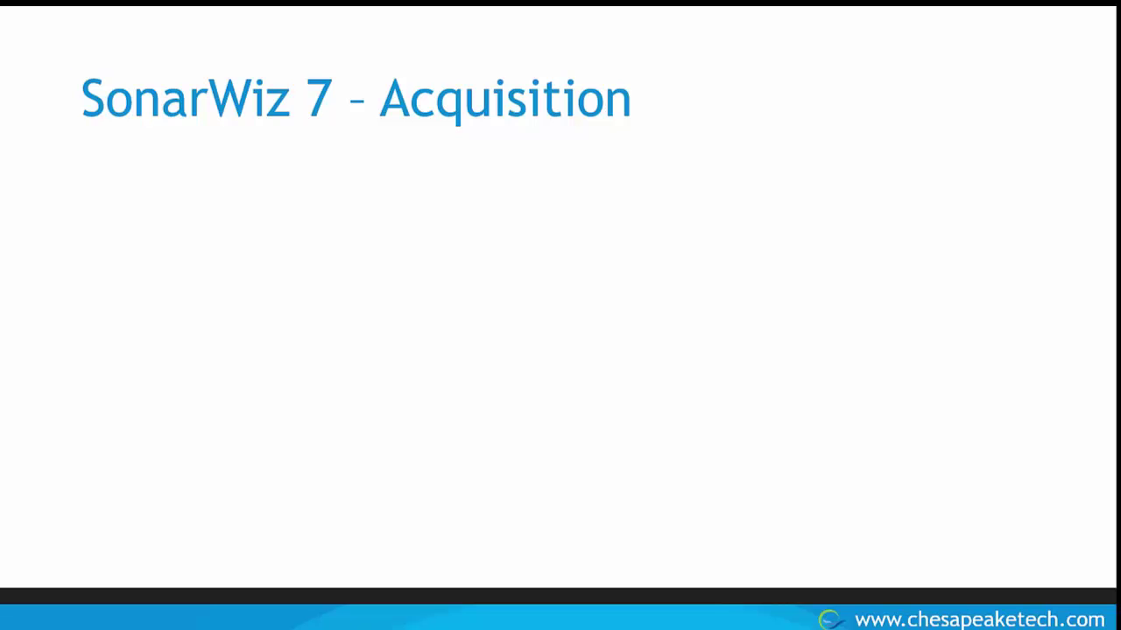
Step: Leave the slide show, minimize the presentation window and switch to SonarWiz 6 with the Sidescan_Klein_SSS_SBP project
key("alt+Tab")
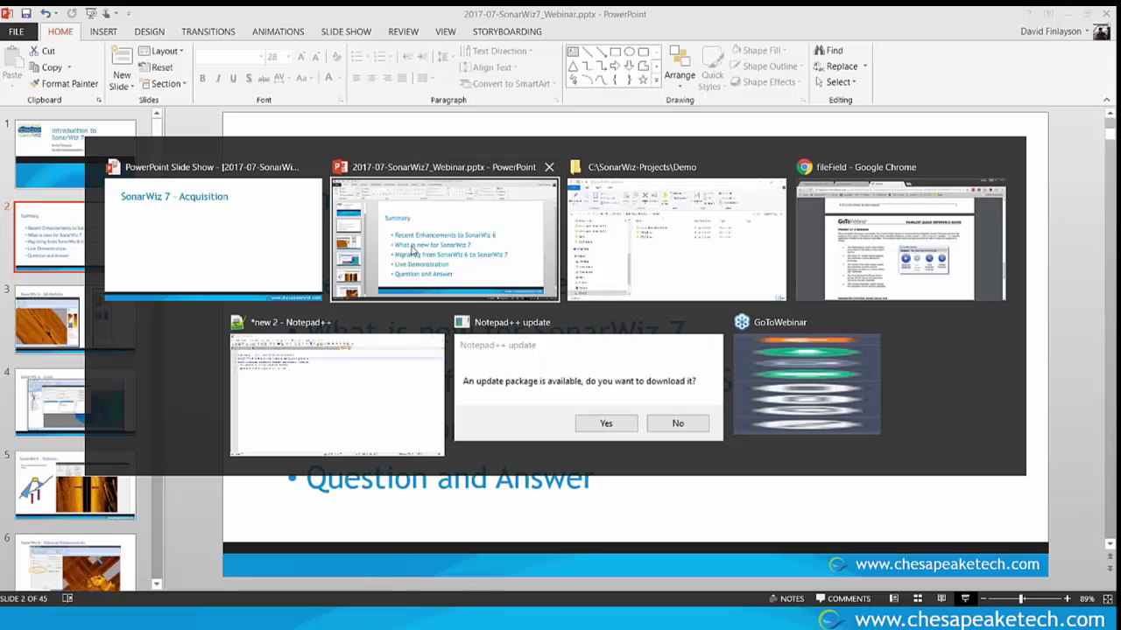
left_click(412, 251)
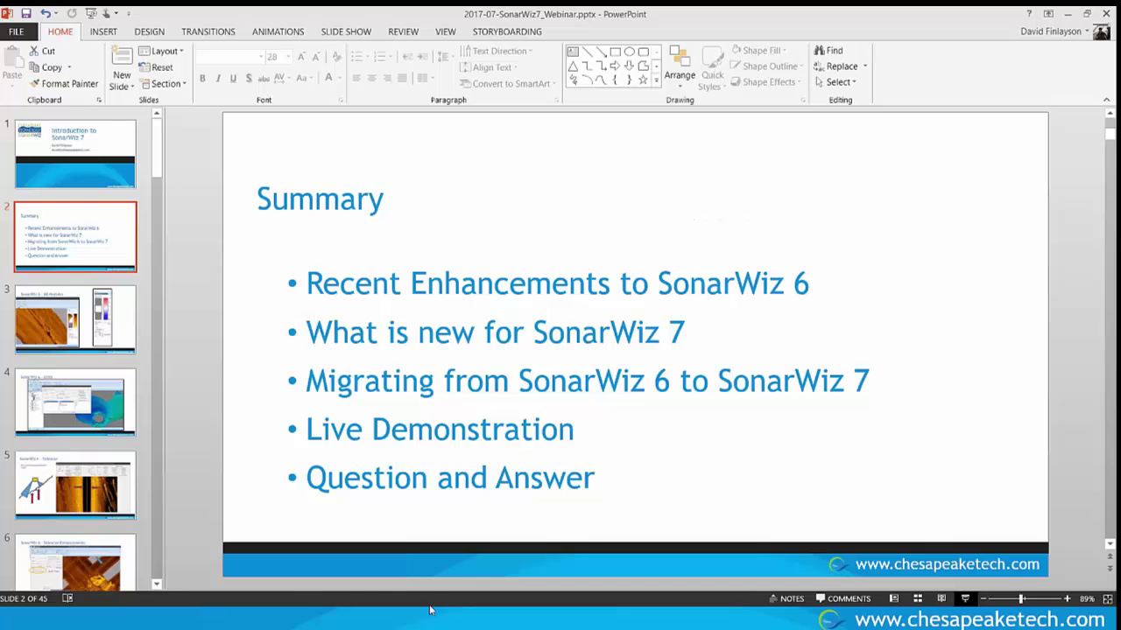
left_click(1067, 13)
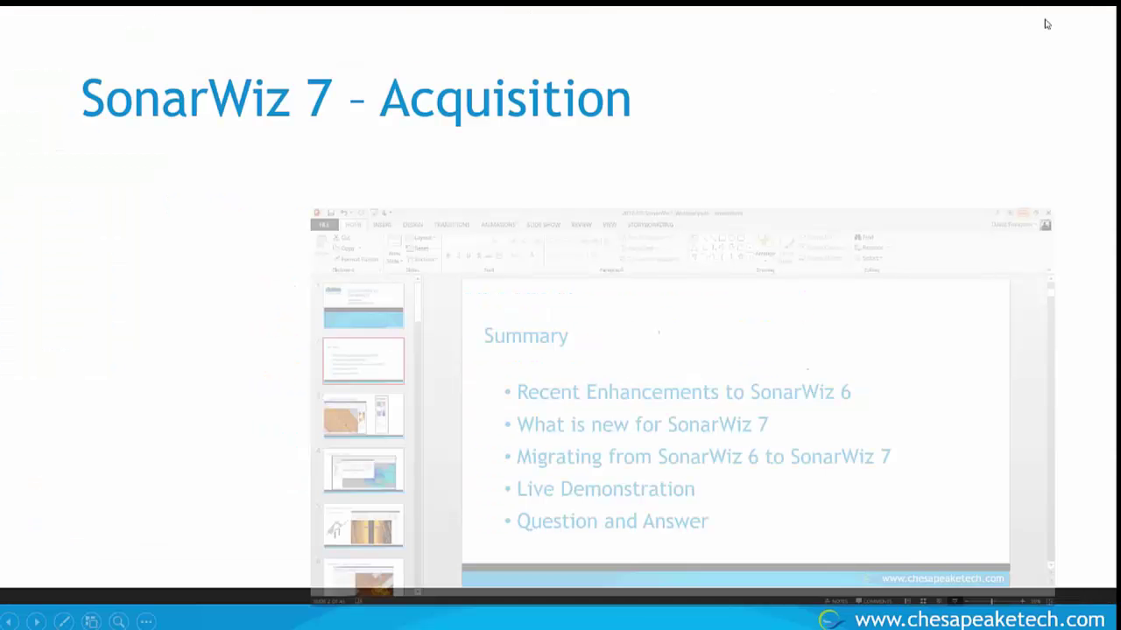
key("alt+Tab")
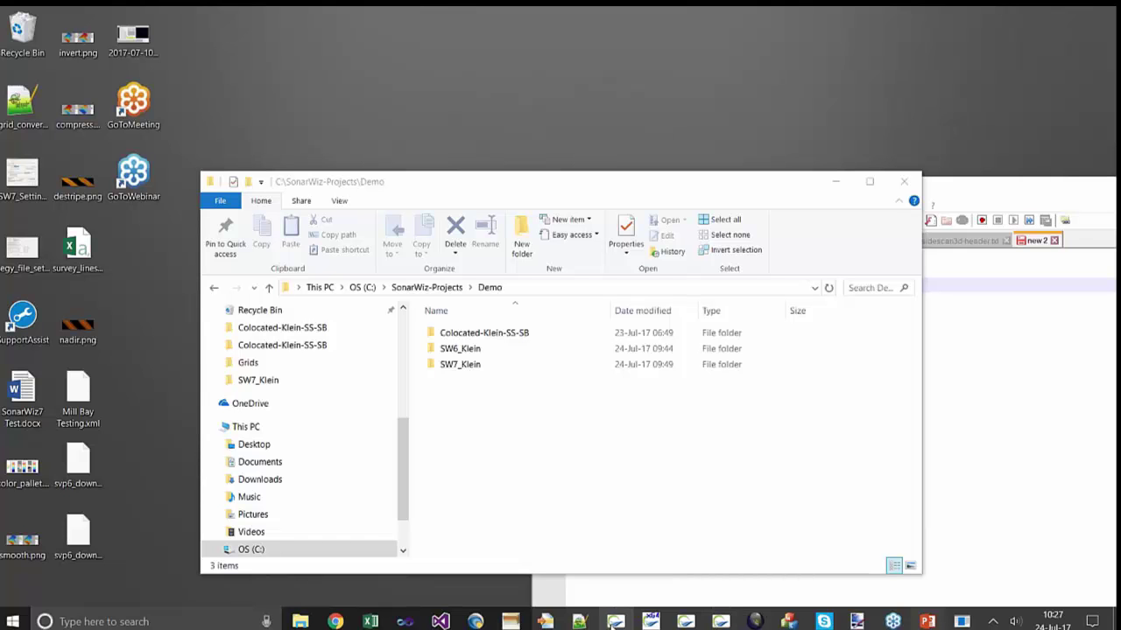
left_click(616, 620)
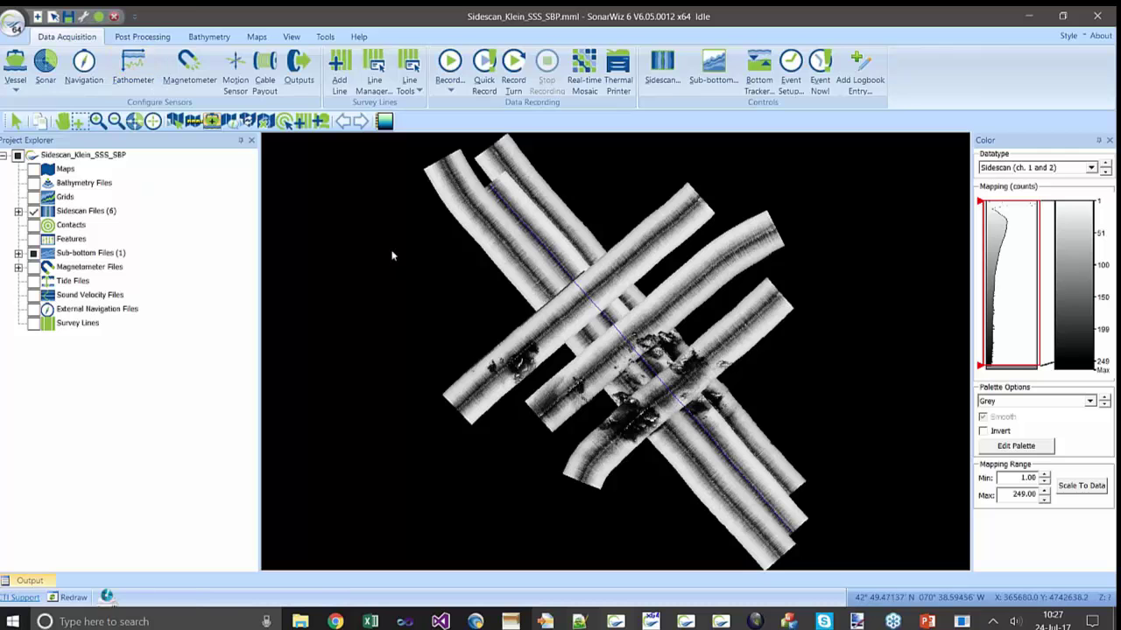
Step: Import the sidescan file sonar_data090512111200.xtf with the gain set to No Gain
left_click(141, 37)
left_click(47, 68)
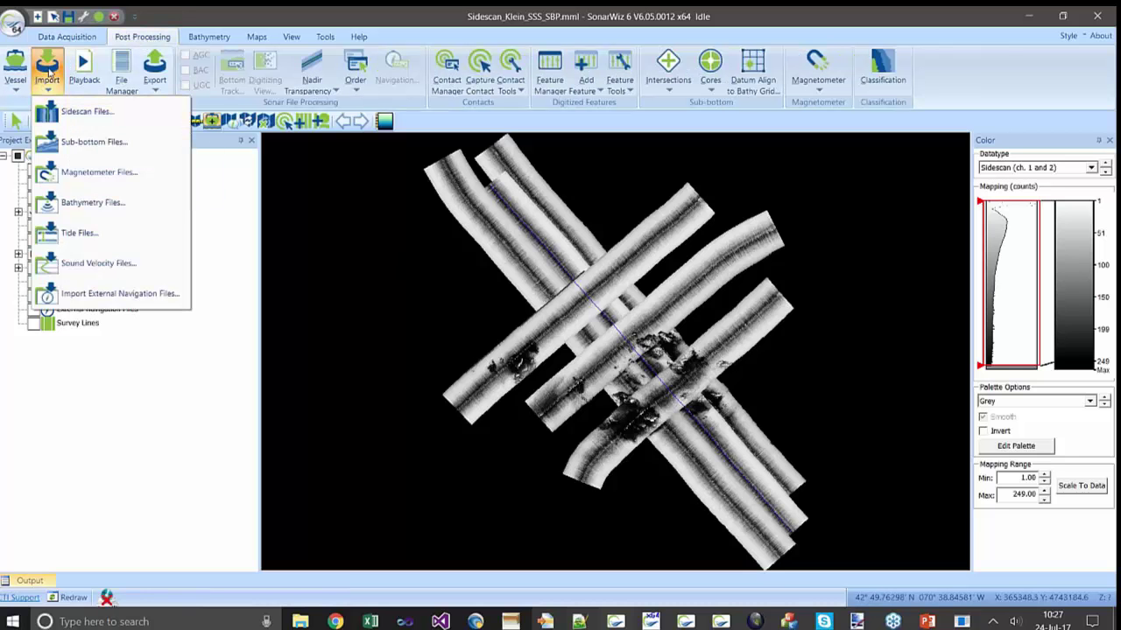
left_click(49, 111)
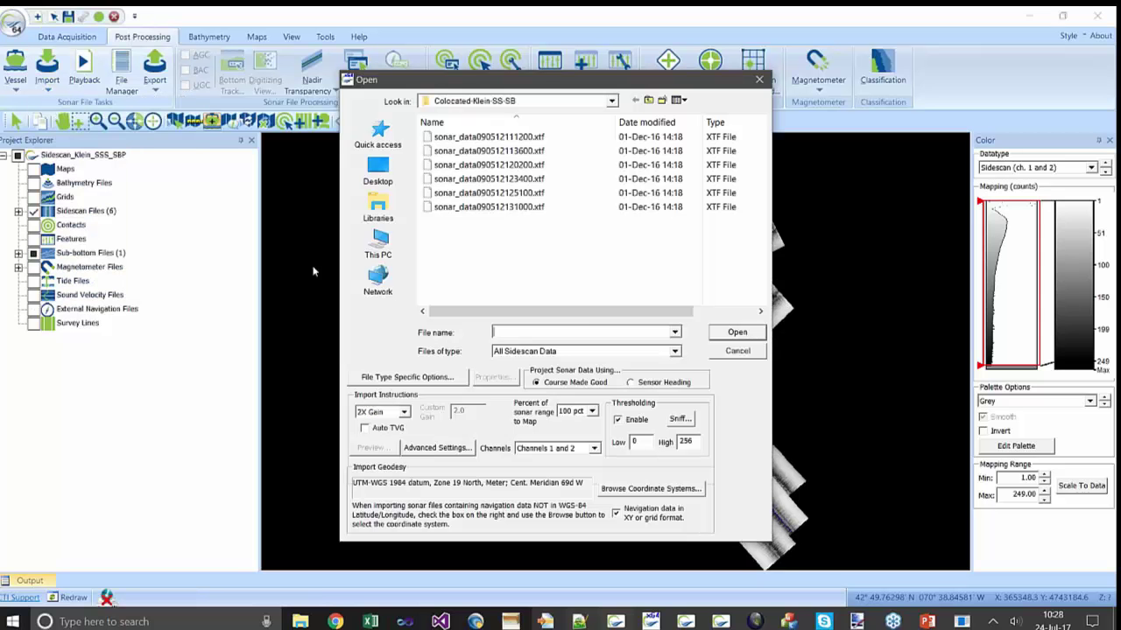
left_click(479, 138)
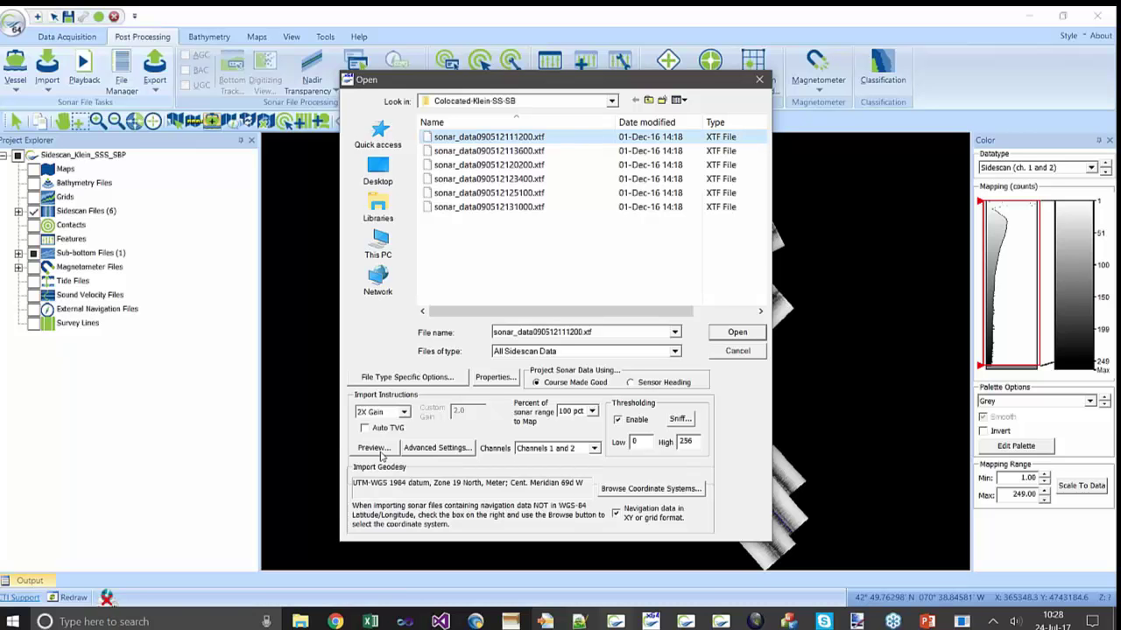
left_click(403, 412)
scroll(377, 438, "up", 1)
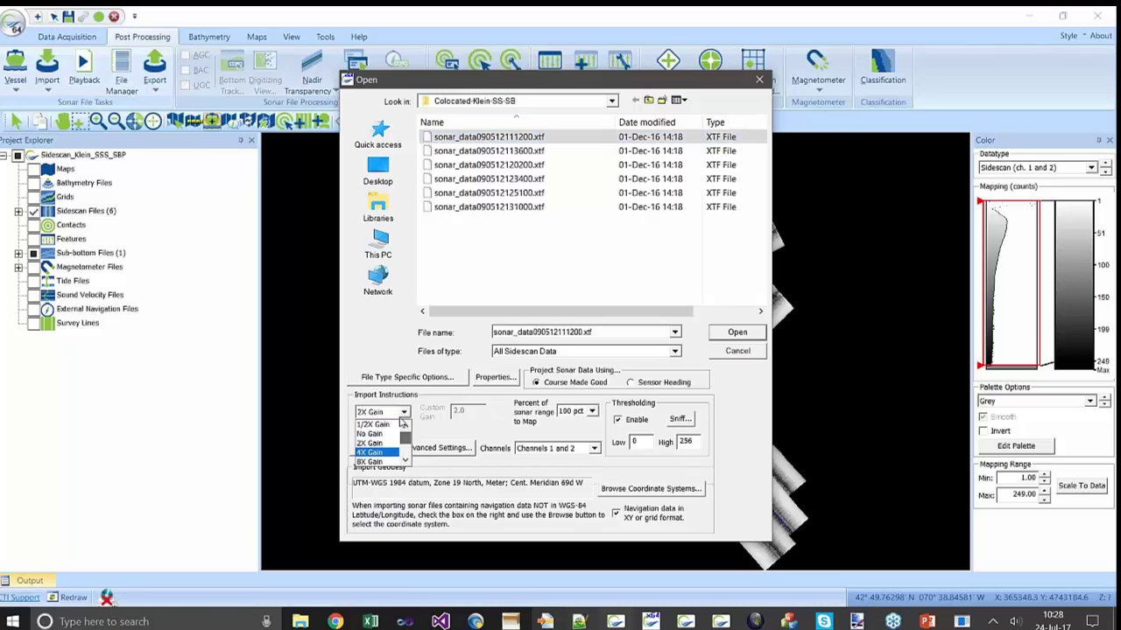
left_click(372, 425)
left_click(734, 334)
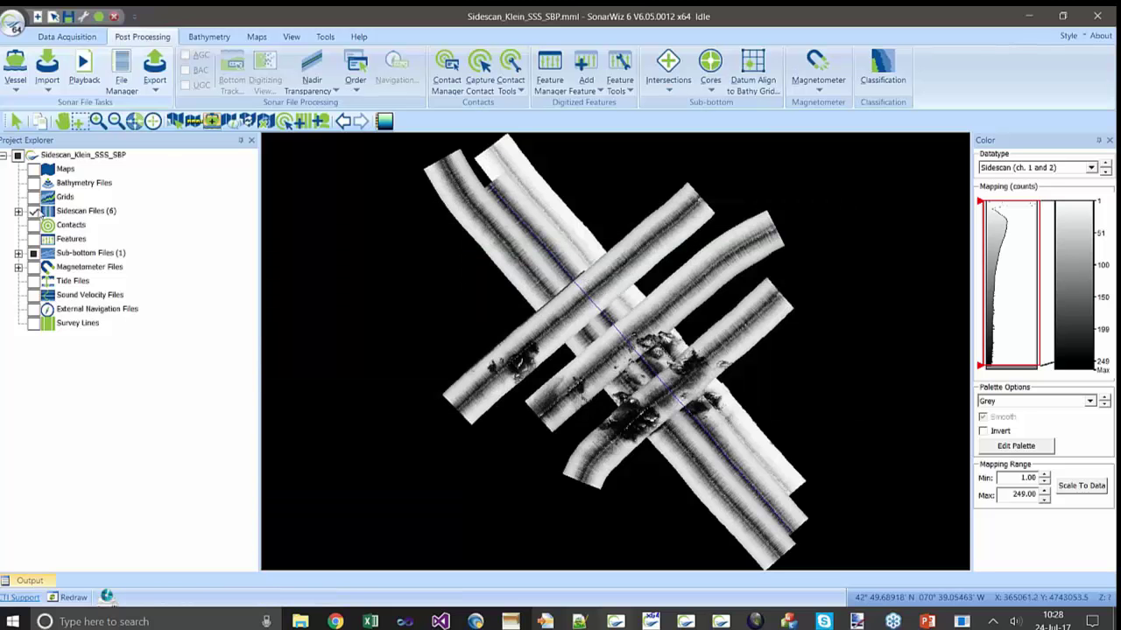
left_click(17, 211)
left_click(100, 225)
right_click(101, 223)
left_click(135, 394)
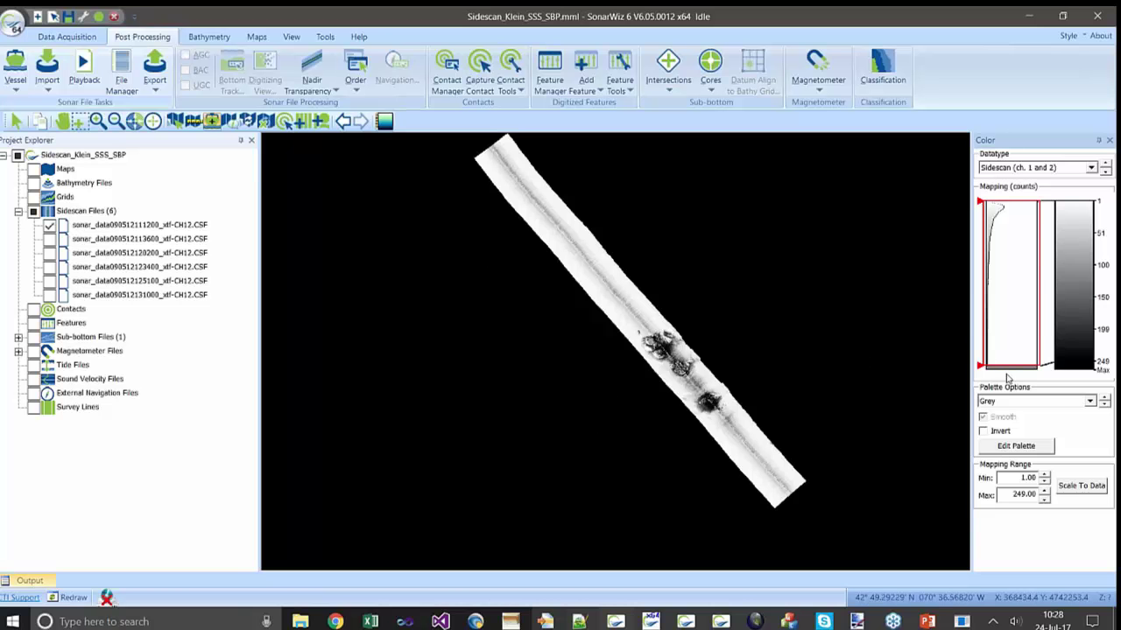
left_click_drag(1006, 366, 1006, 261)
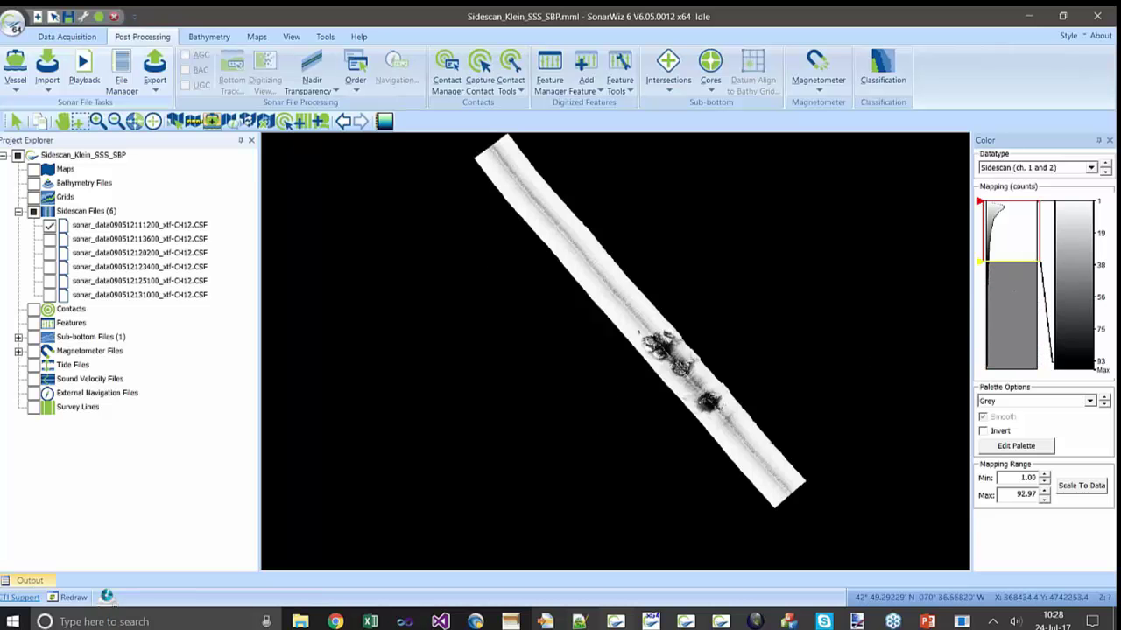
Step: Reimport sonar_data090512111200.xtf with thresholding disabled and lower the colour mapping maximum to about 16
left_click(48, 70)
left_click(87, 112)
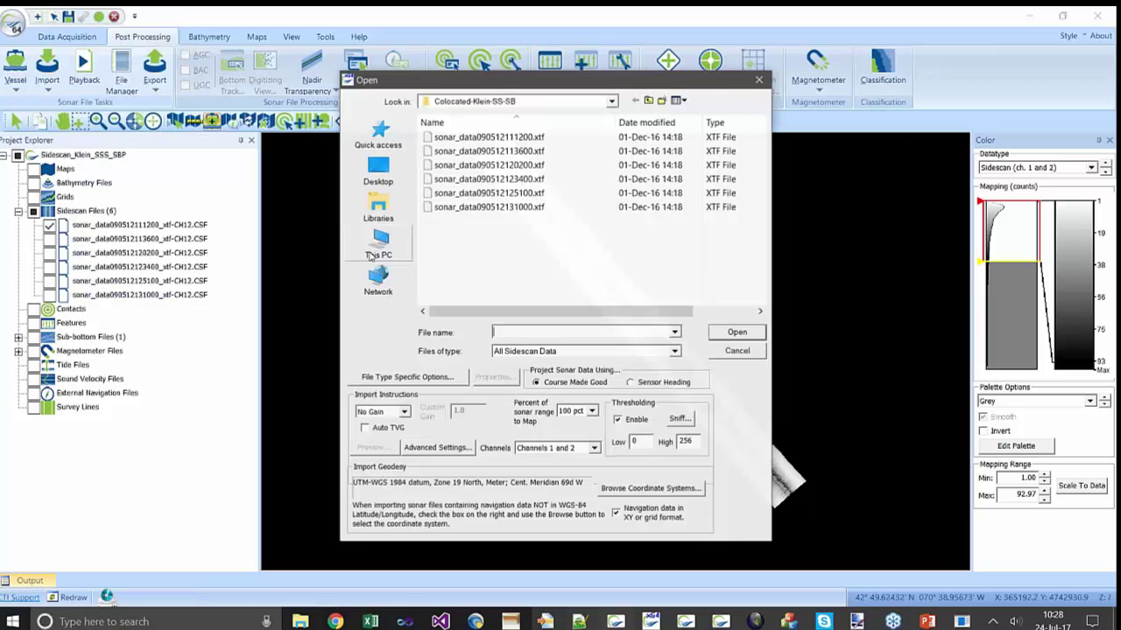
left_click(478, 138)
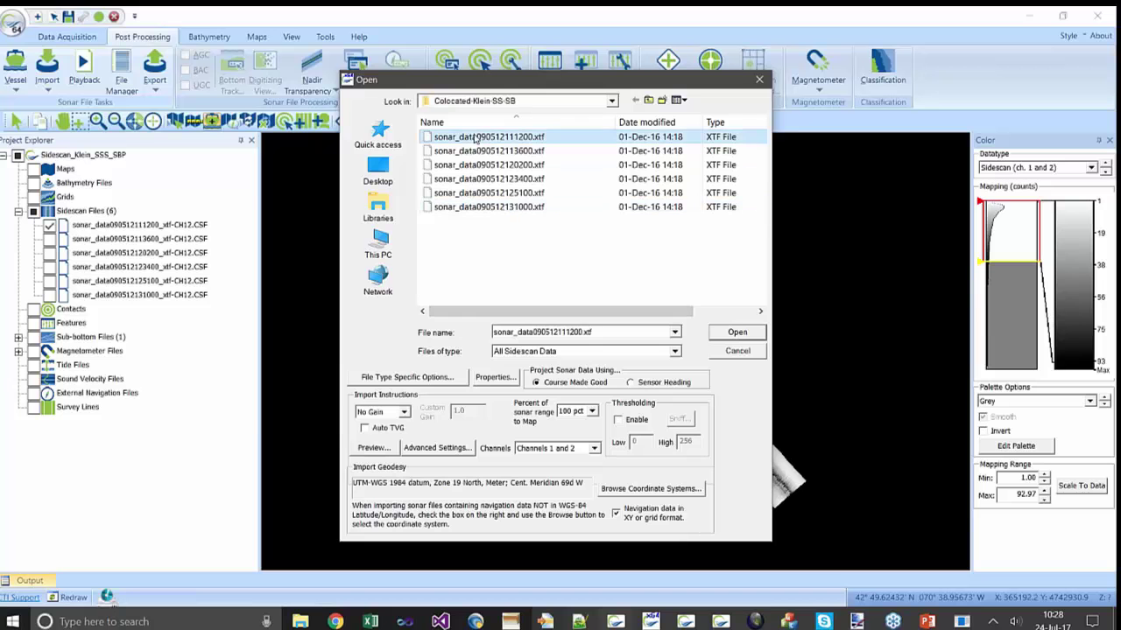
left_click(737, 332)
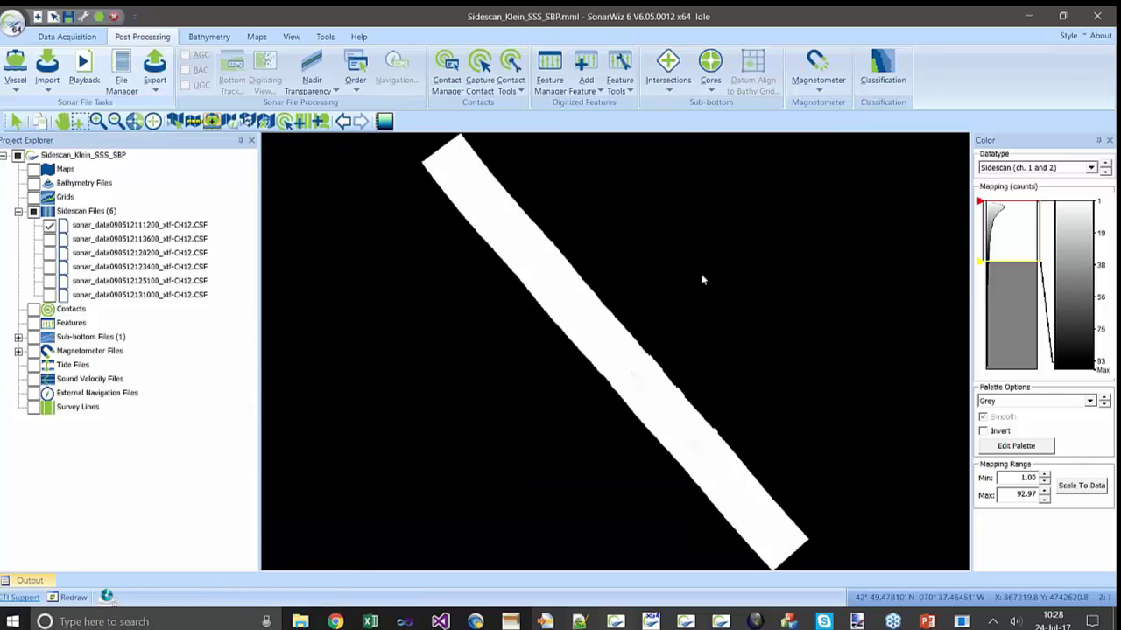
left_click_drag(1020, 262, 1015, 208)
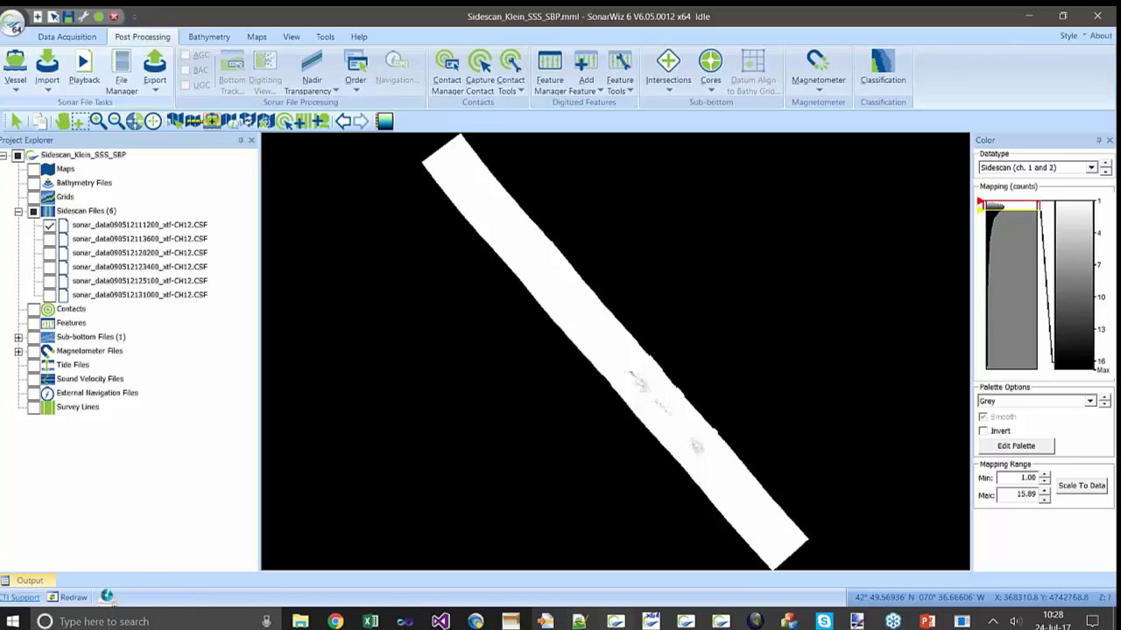
Step: Choose sonar_data090512111200.xtf for sidescan import, enable thresholding and load the file's histogram in the Sonar Threshold Sniffer
left_click(48, 87)
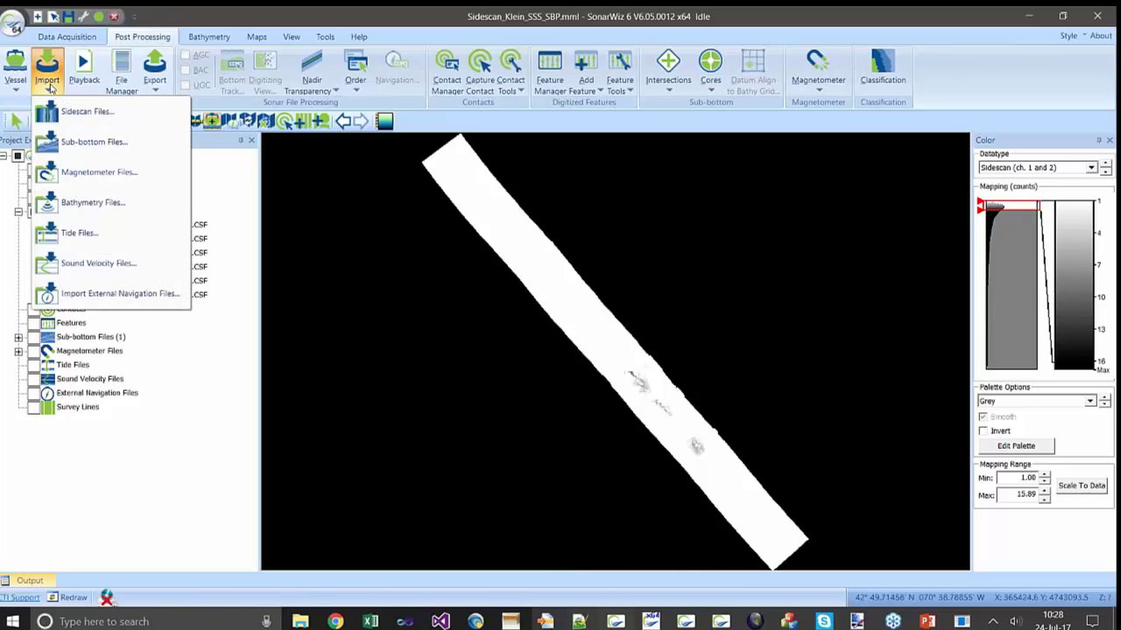
left_click(85, 111)
left_click(505, 141)
left_click(637, 421)
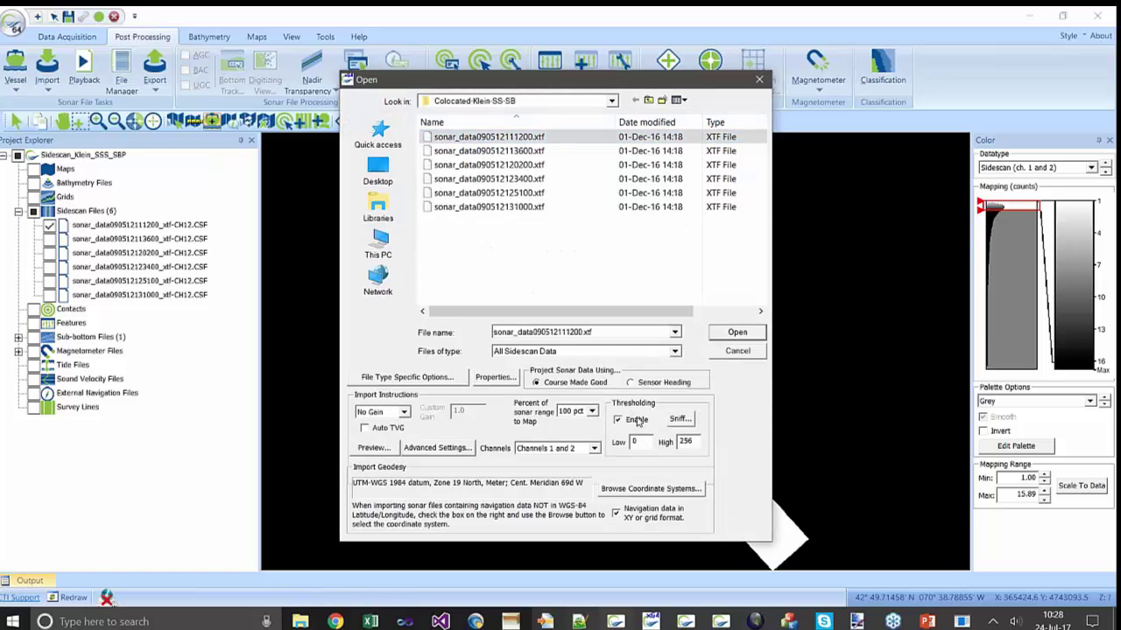
left_click(680, 418)
left_click(747, 188)
left_click(613, 236)
left_click(754, 464)
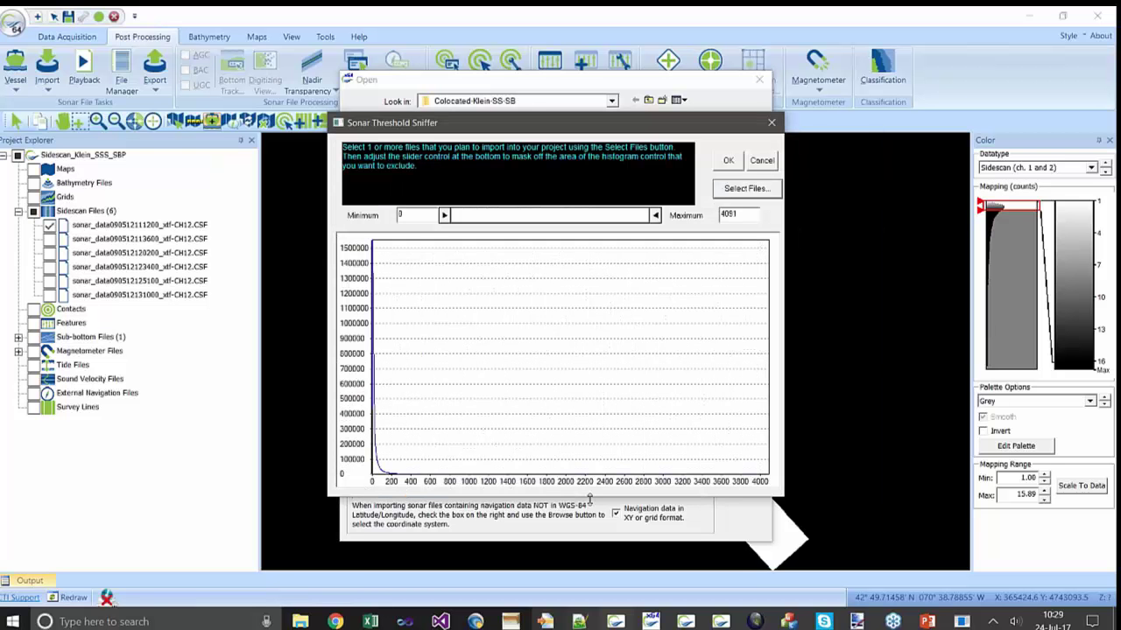
Step: Set the threshold maximum to 324 in the sniffer and import the file with it
left_click(650, 219)
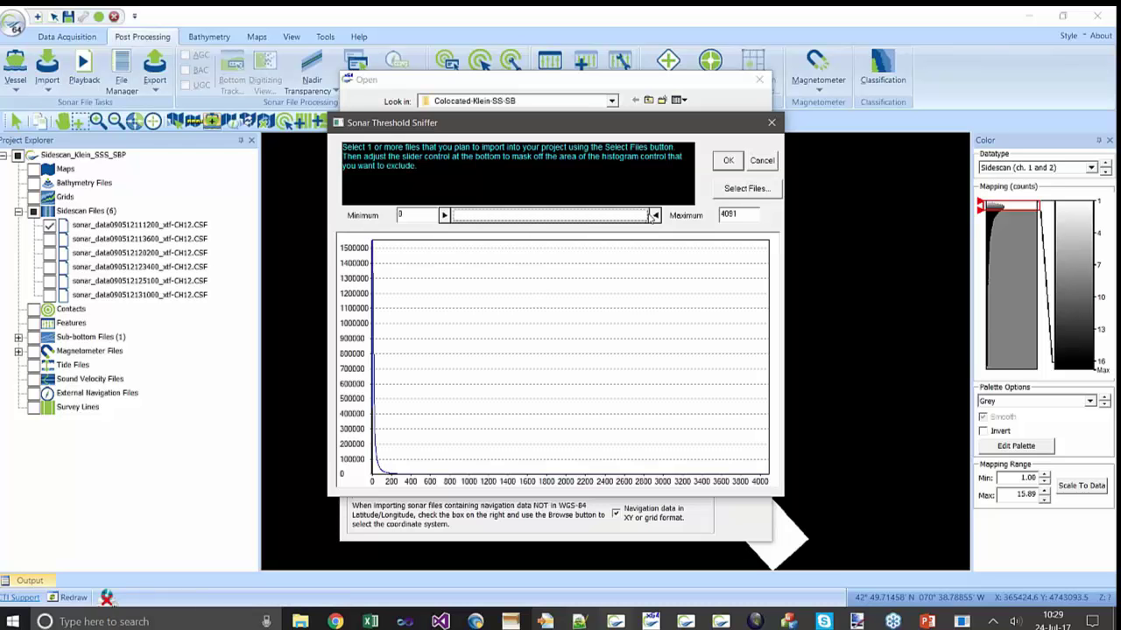
left_click_drag(654, 215, 472, 214)
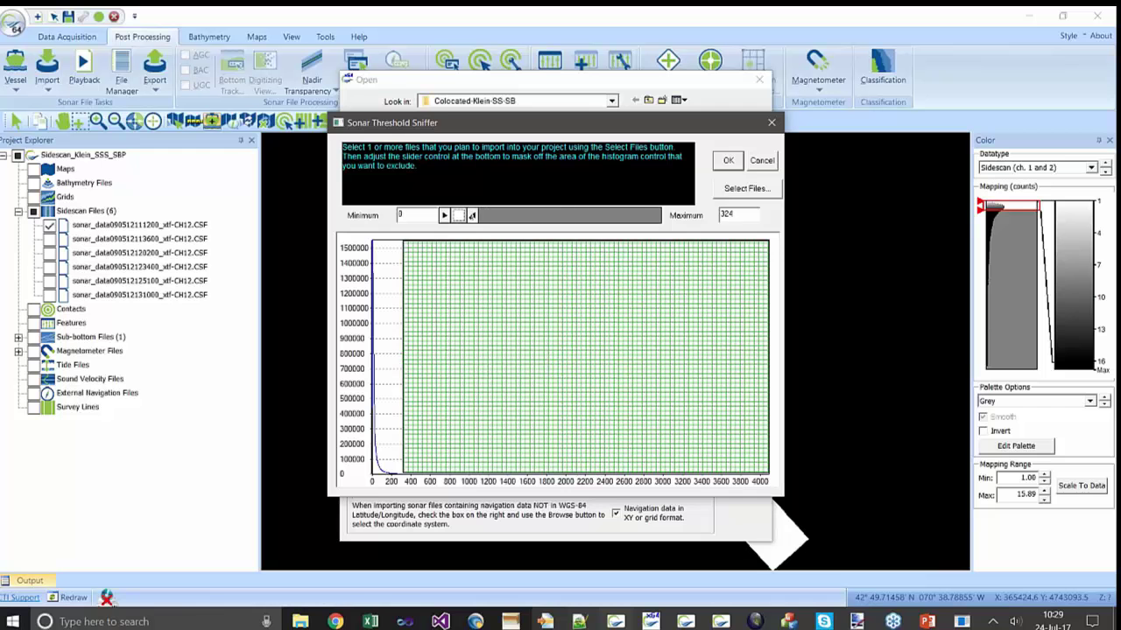
left_click(730, 162)
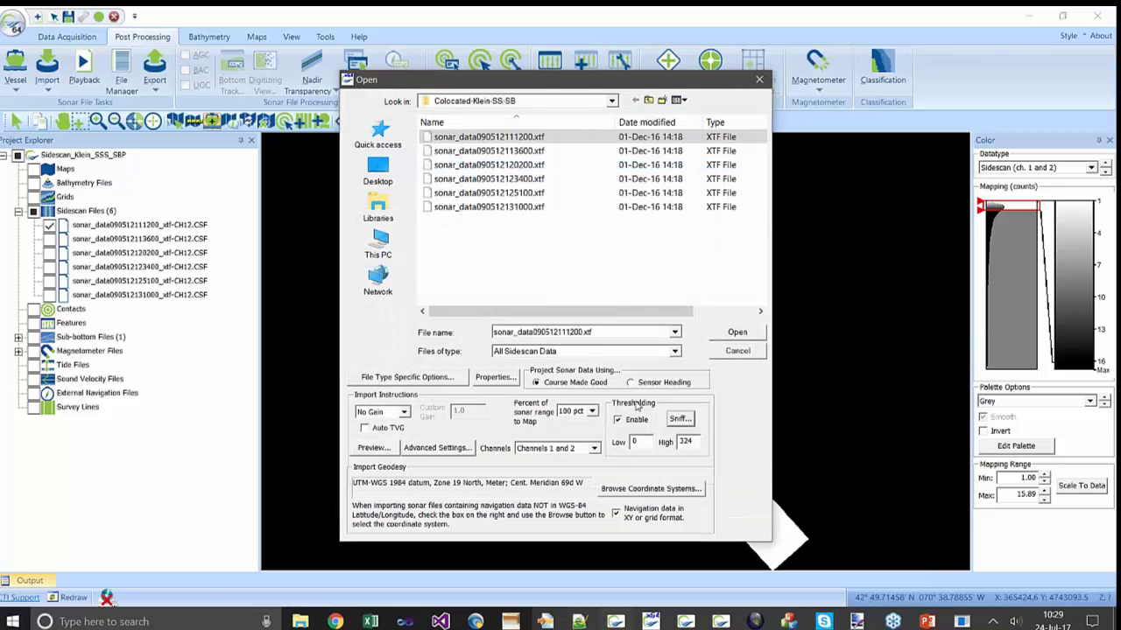
left_click(726, 335)
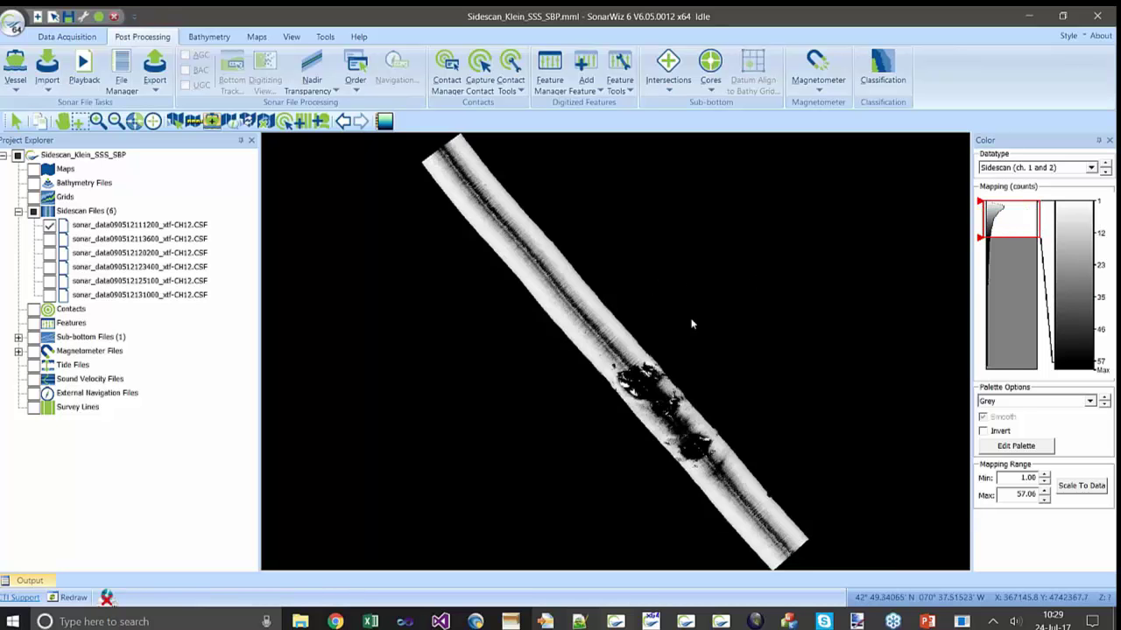
Step: Show all sidescan files on the map to compare the reimported line with the others
left_click(34, 211)
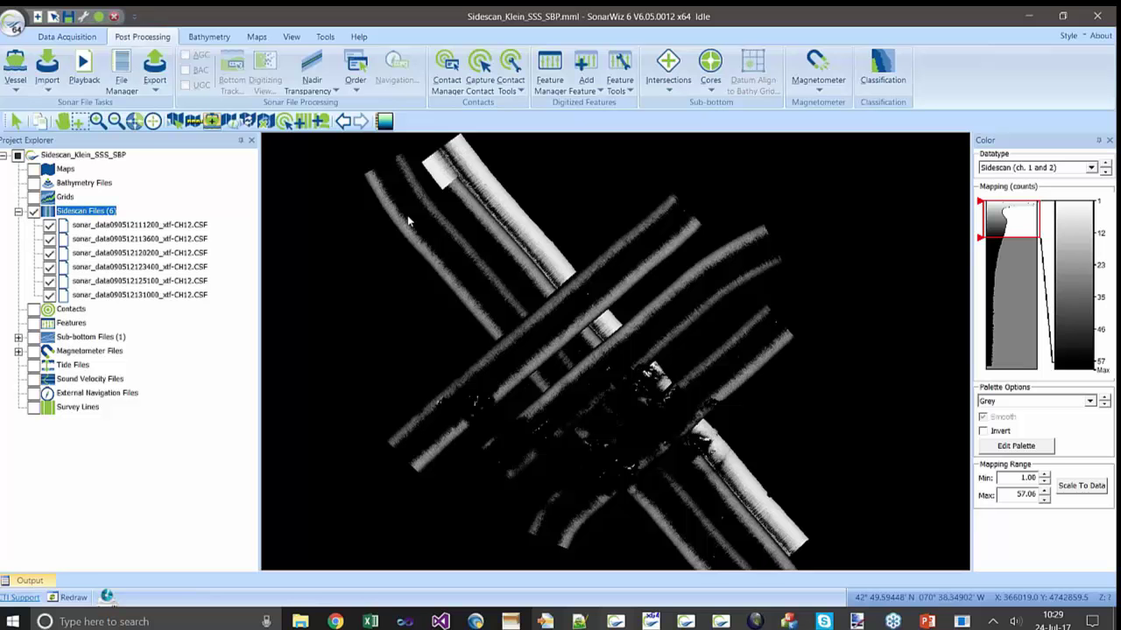
left_click(454, 180)
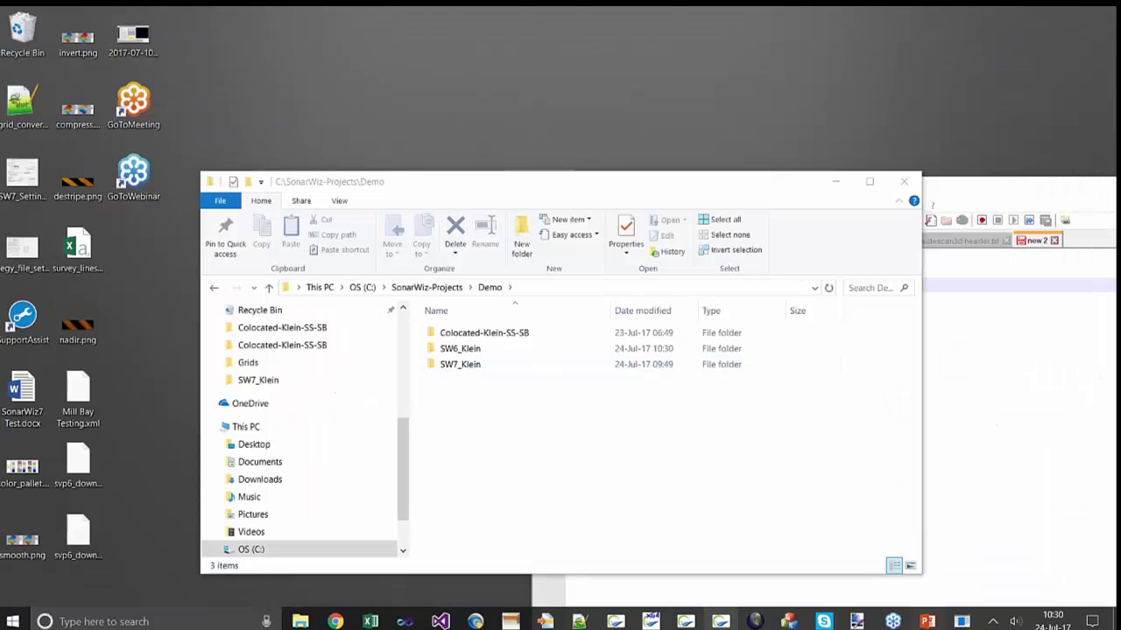
Step: Switch to SonarWiz 7 and open the existing Sidescan_Klein_SSS_SBP project
left_click(666, 351)
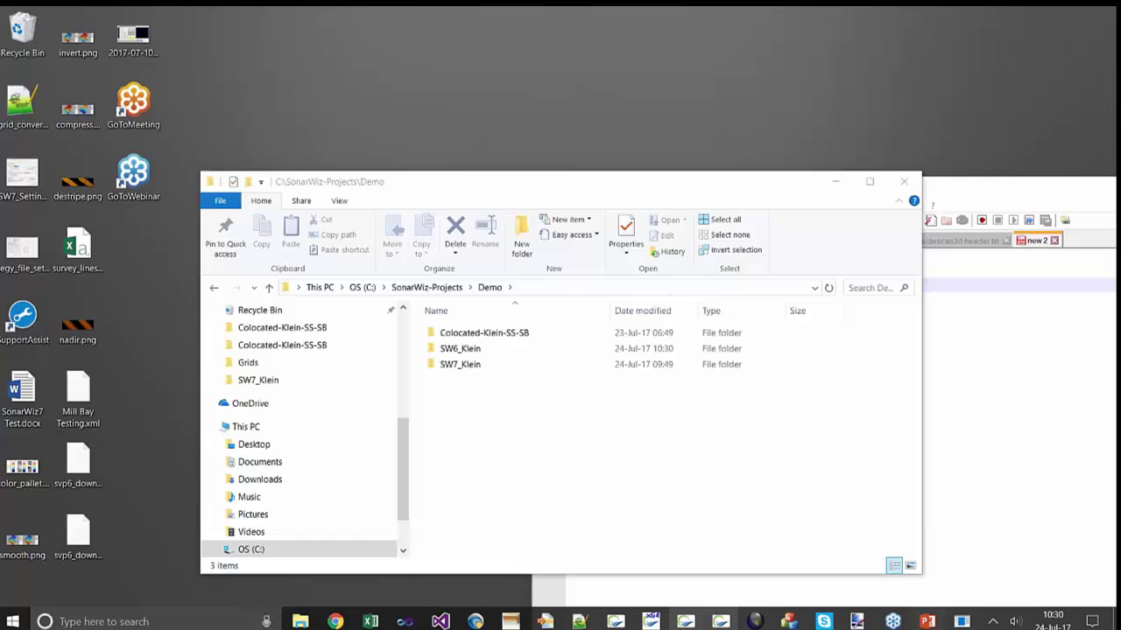
left_click(722, 622)
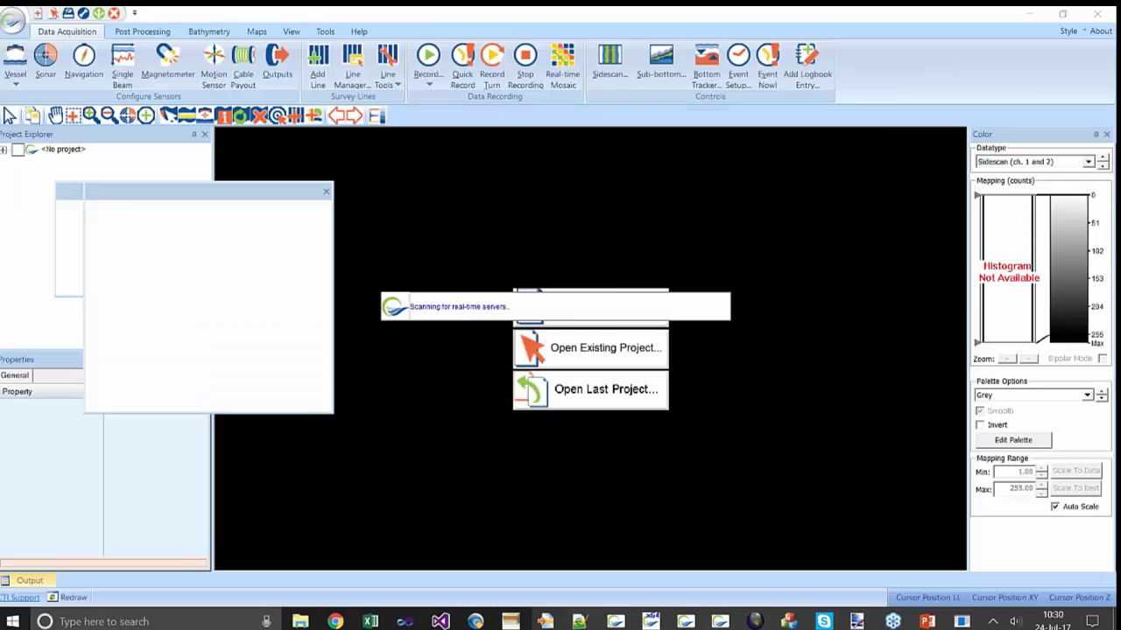
left_click(604, 348)
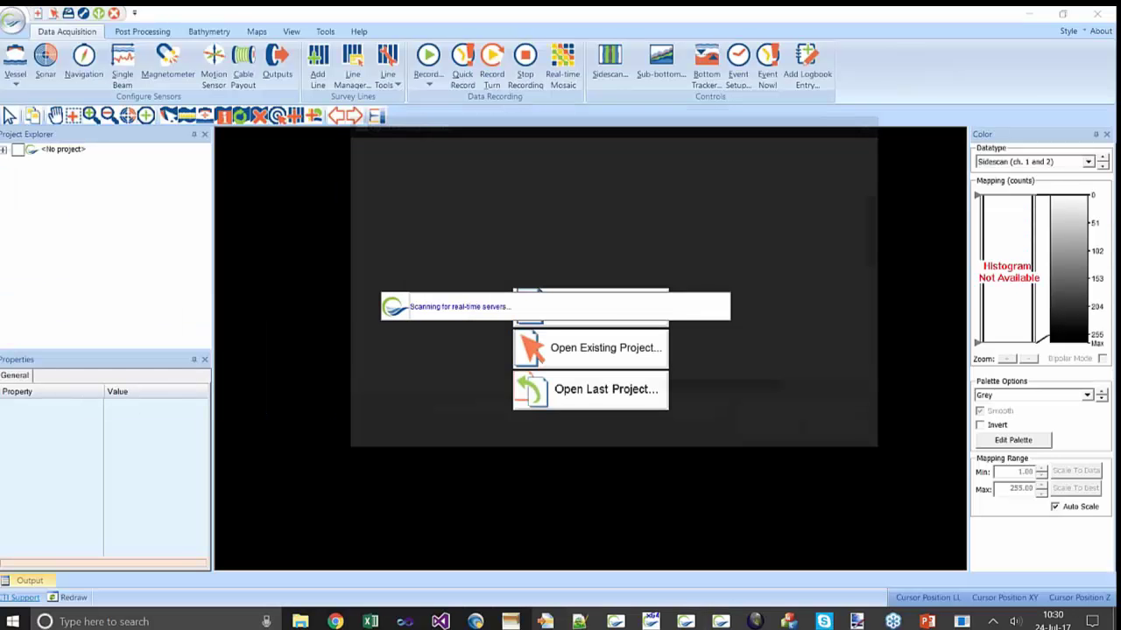
scroll(653, 306, "down", 5)
left_click(646, 376)
left_click(765, 438)
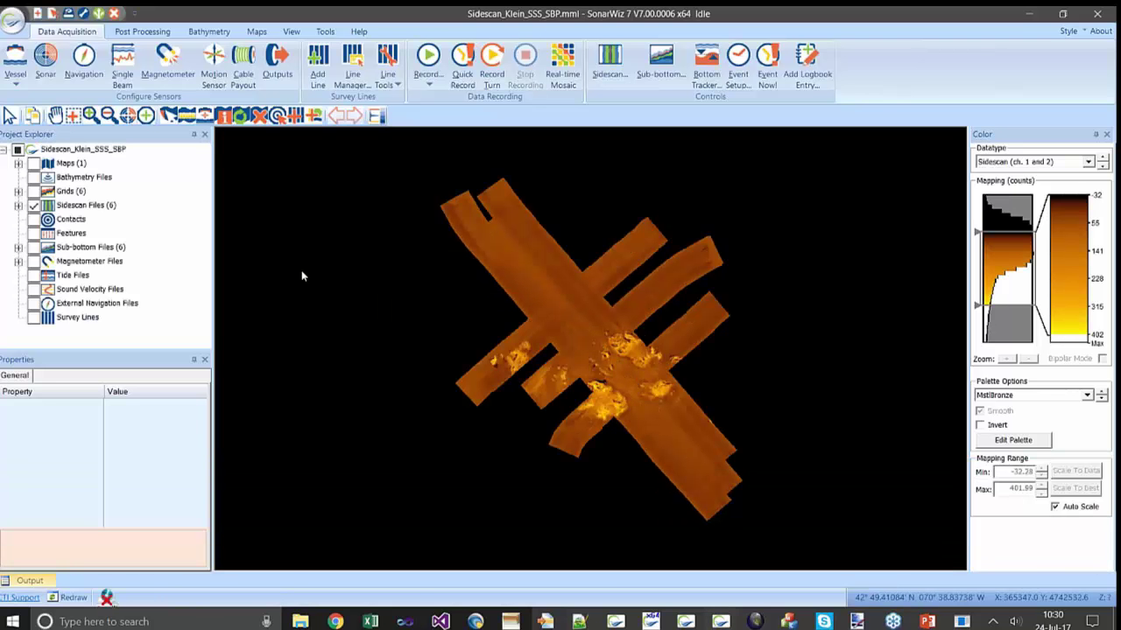
Step: Reimport the sidescan file sonar_data090512111200.xtf with channels 1 and 2, and close its settings without changing the gains
left_click(17, 206)
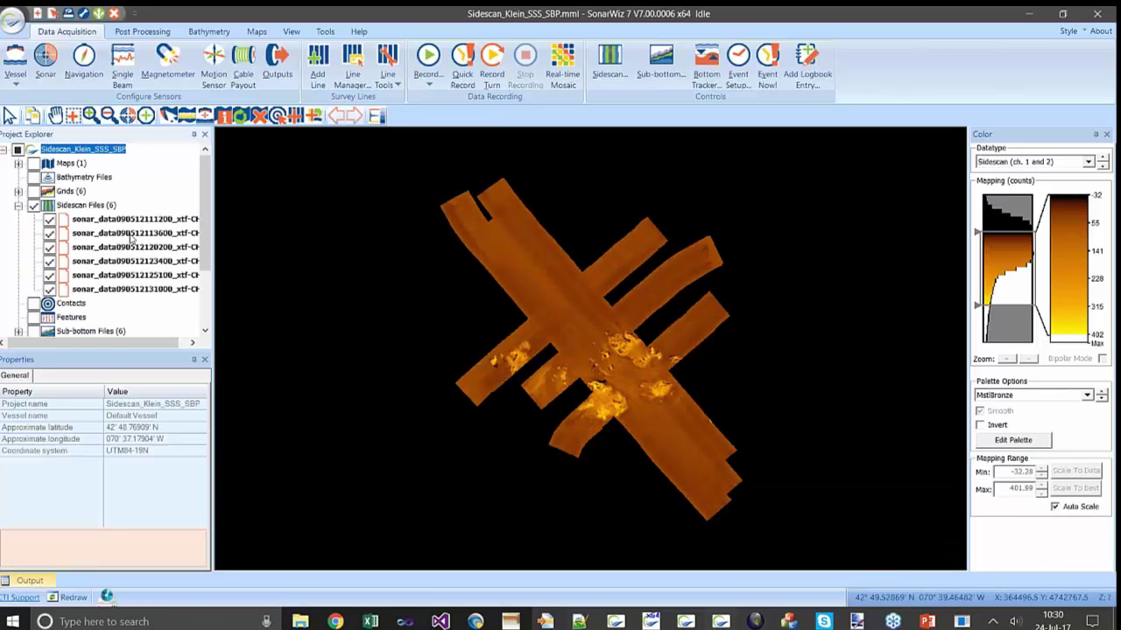
left_click(136, 32)
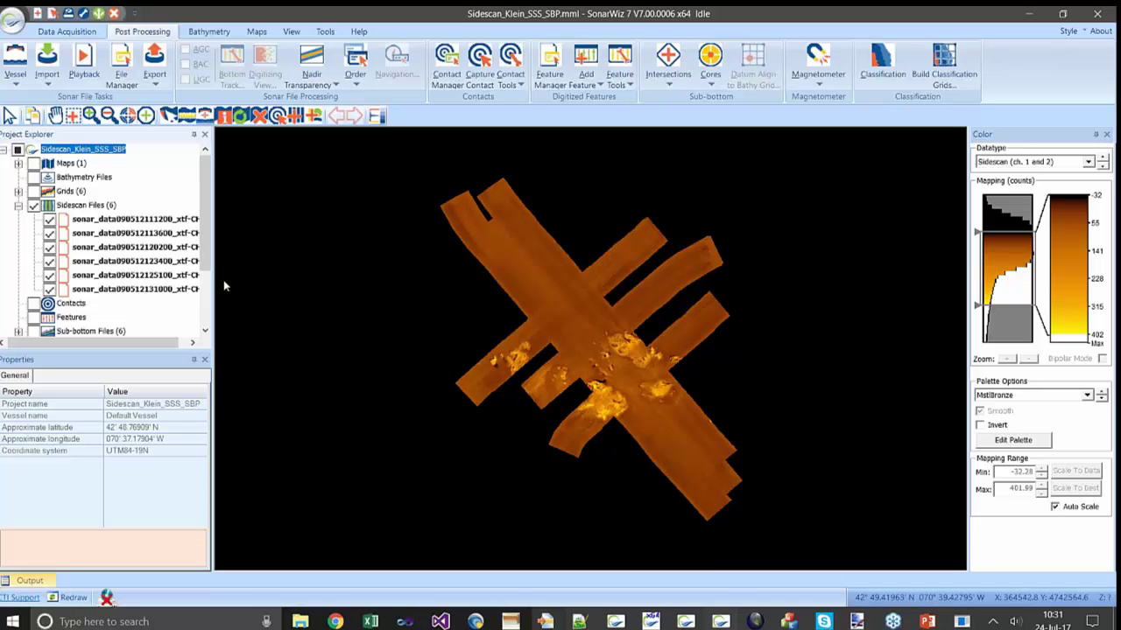
left_click(48, 76)
left_click(51, 107)
left_click(429, 169)
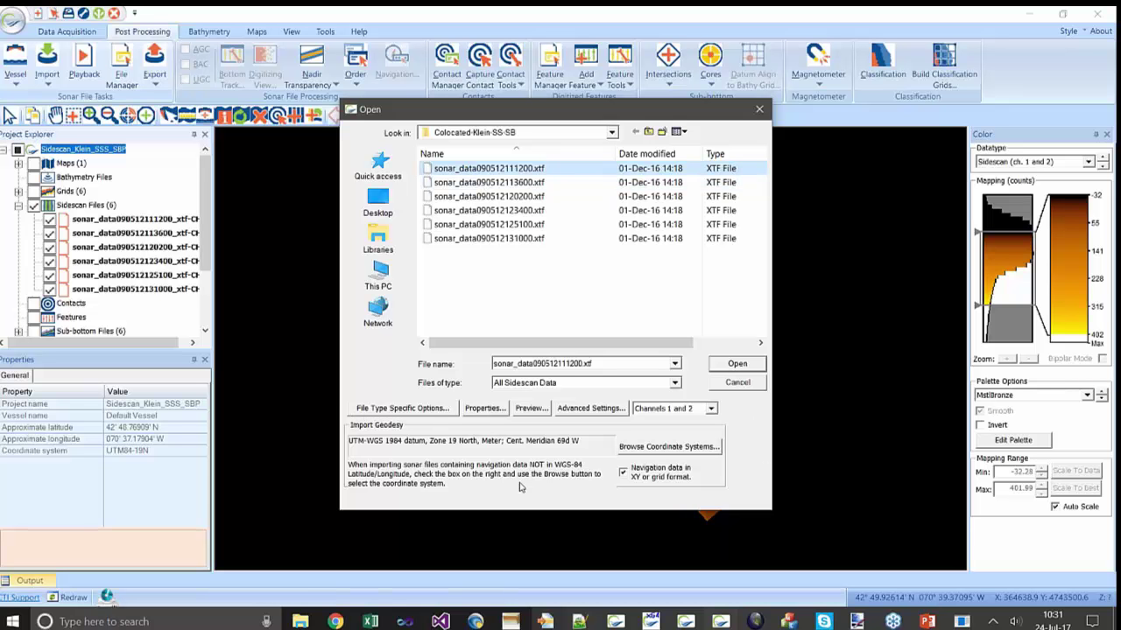
left_click(718, 369)
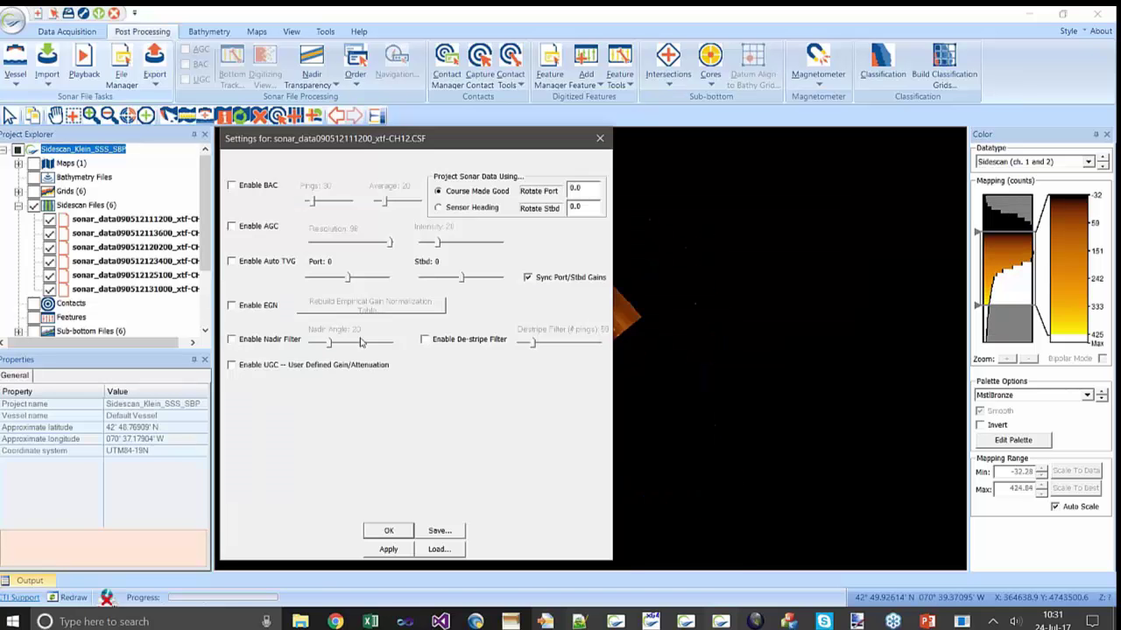
left_click(600, 138)
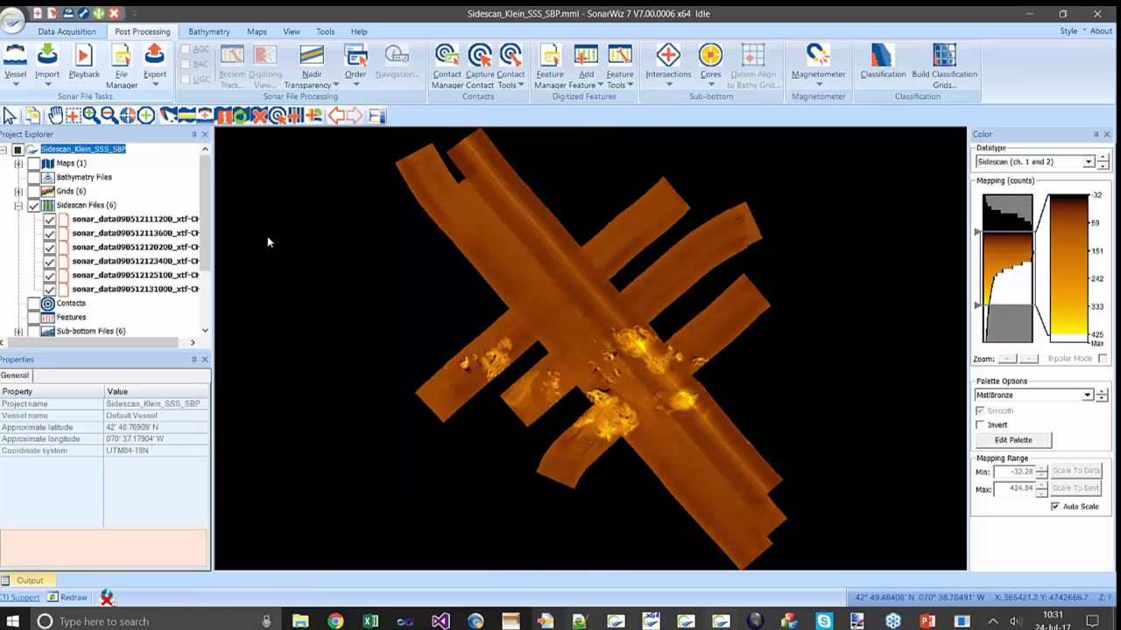
left_click(109, 219)
right_click(108, 218)
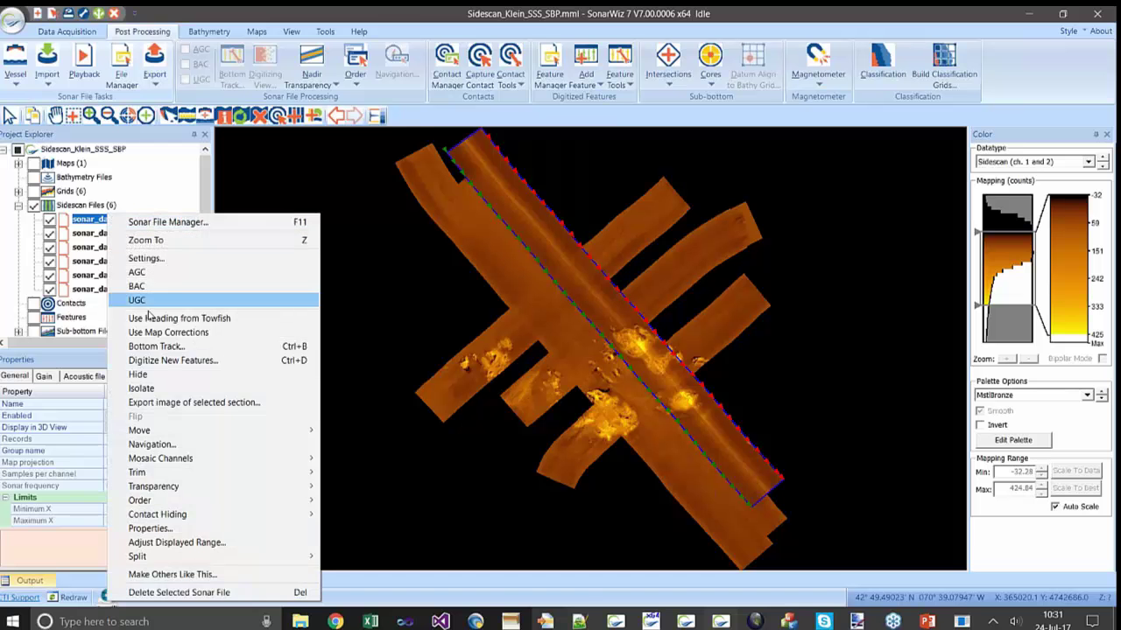
left_click(141, 387)
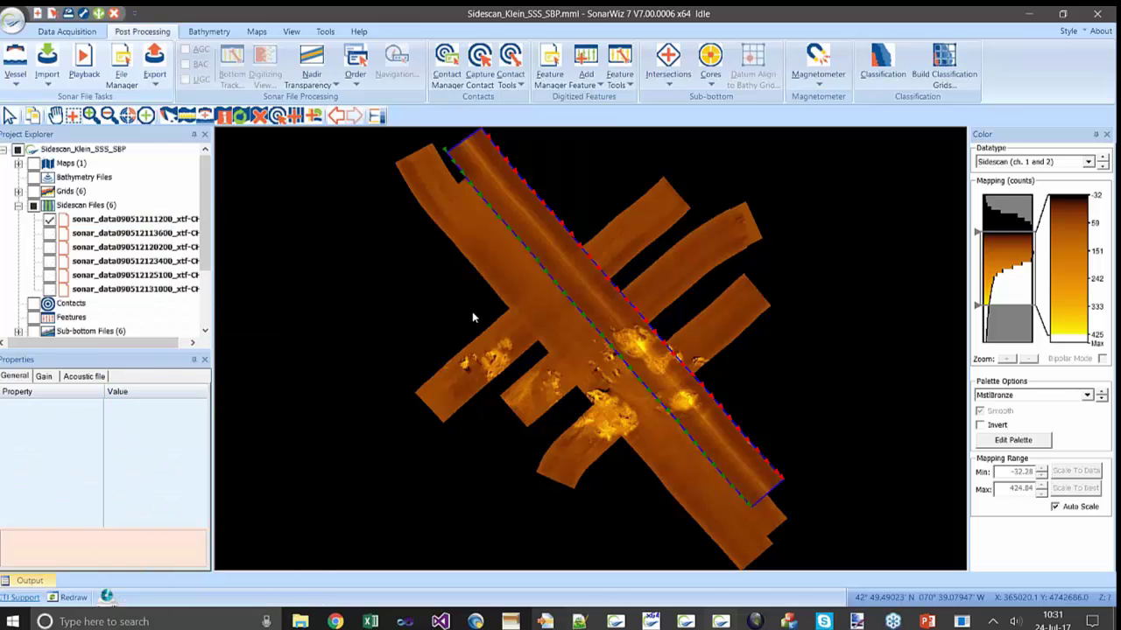
left_click(551, 254)
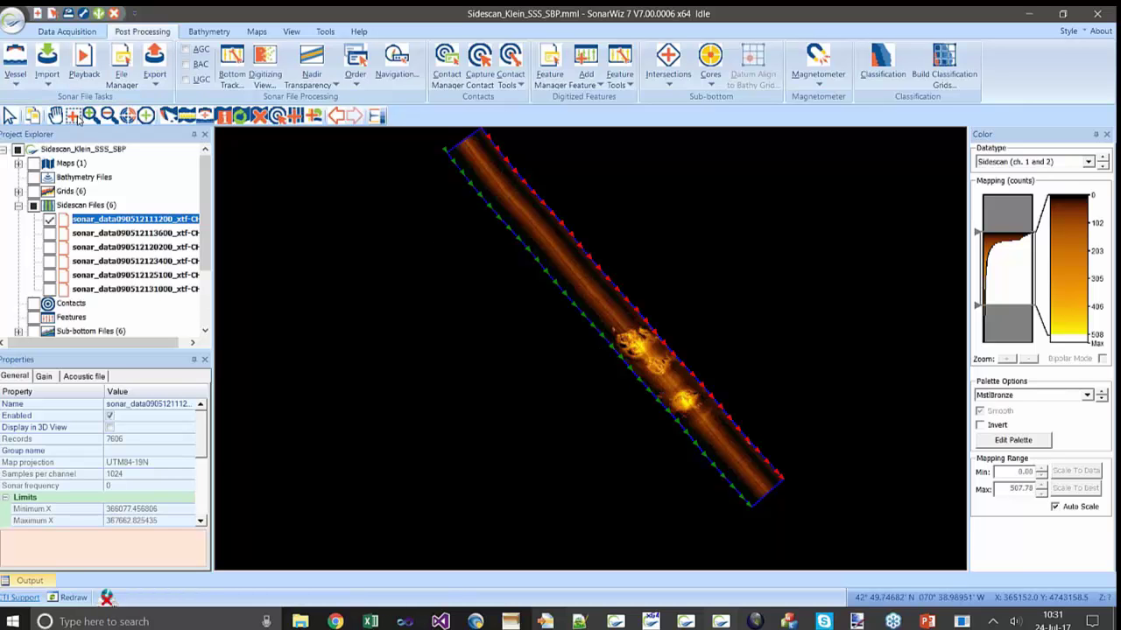
left_click(76, 118)
left_click_drag(538, 240, 622, 323)
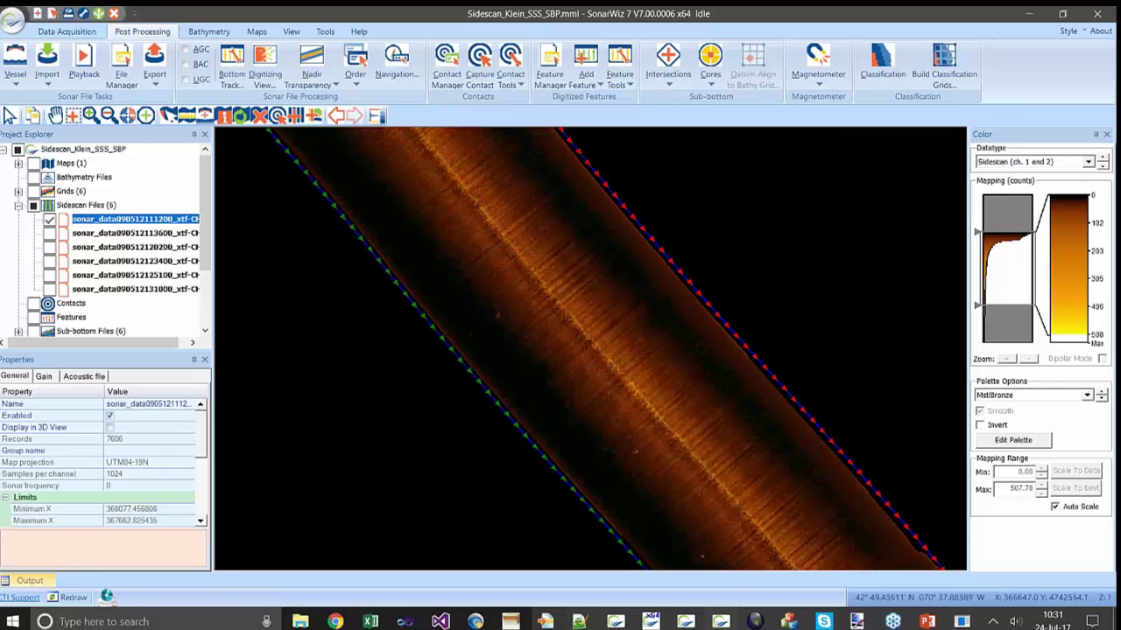
Step: Review the gain and filter settings of the isolated line, and close them without changes
right_click(525, 262)
left_click(530, 263)
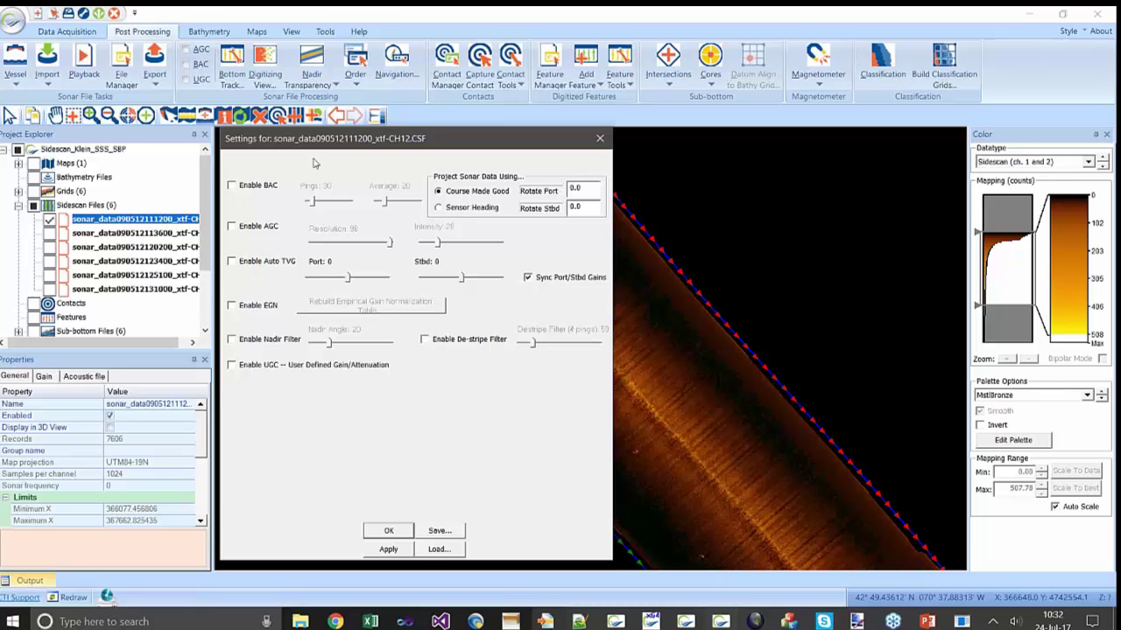
left_click_drag(315, 143, 377, 92)
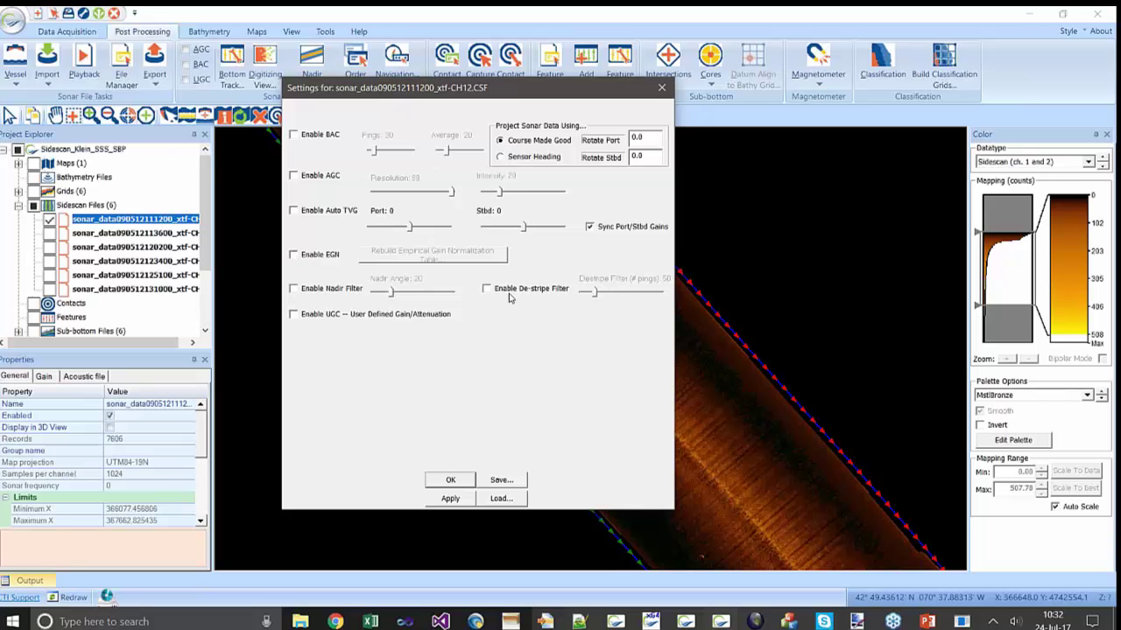
left_click(662, 88)
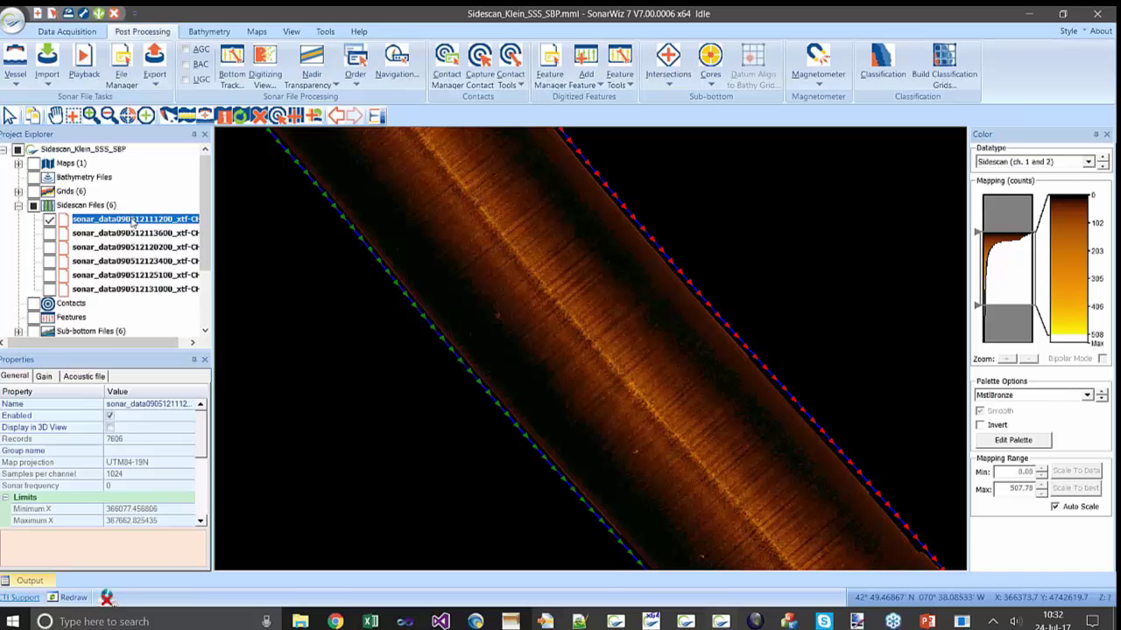
Step: Enable empirical gain normalization in the isolated line's gain properties, and try the nadir and destripe filters
left_click(40, 378)
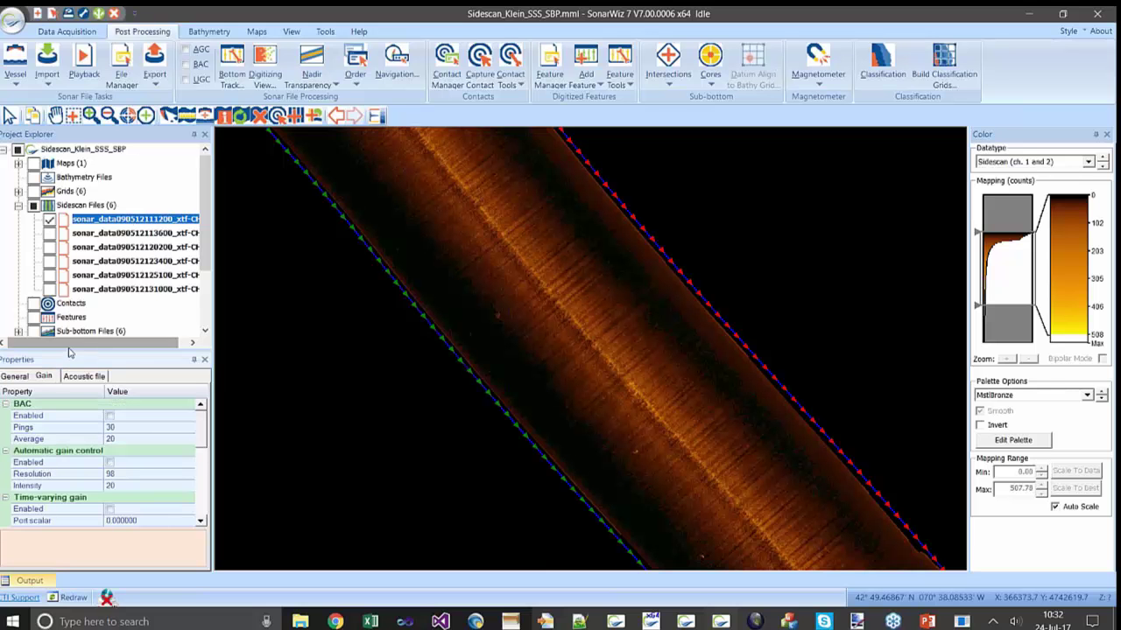
left_click_drag(88, 352, 88, 275)
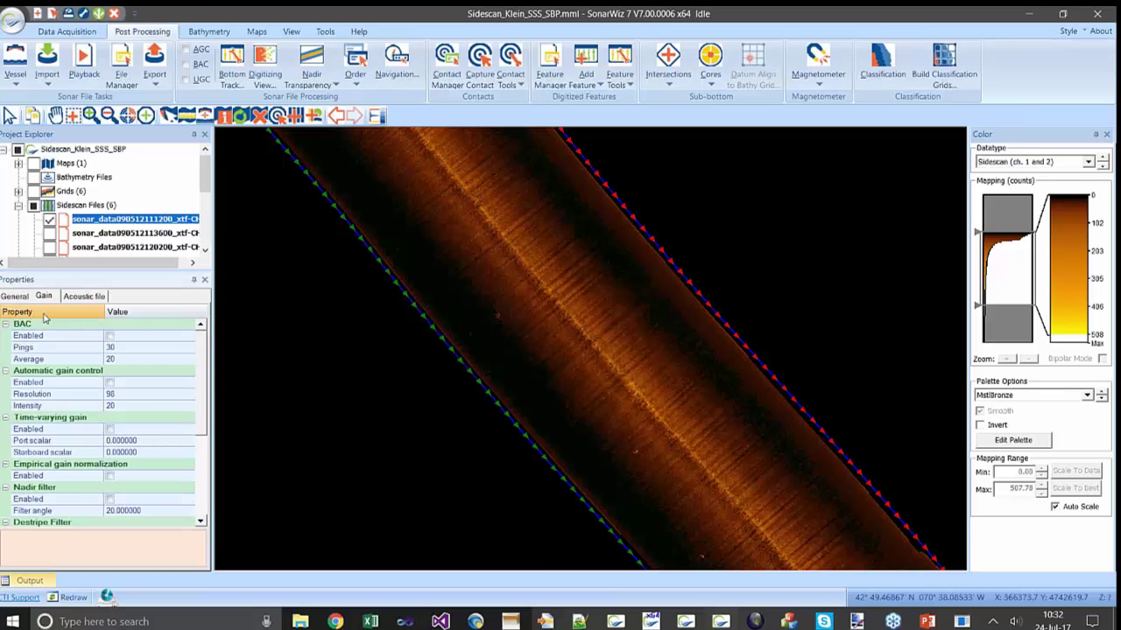
scroll(77, 455, "down", 1)
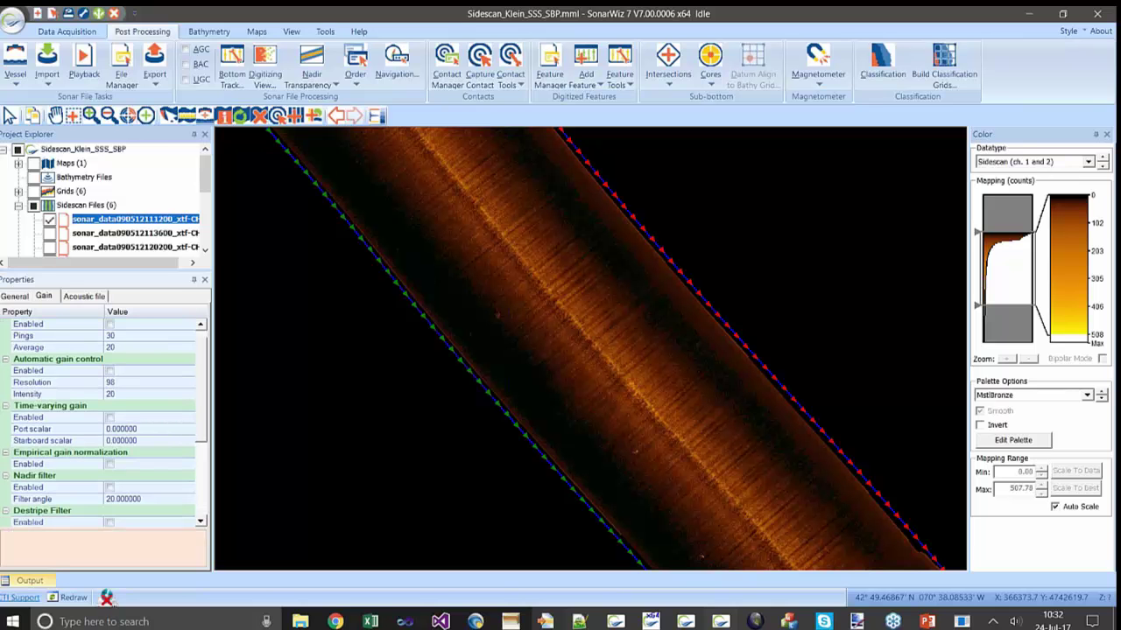
left_click(110, 465)
left_click(110, 489)
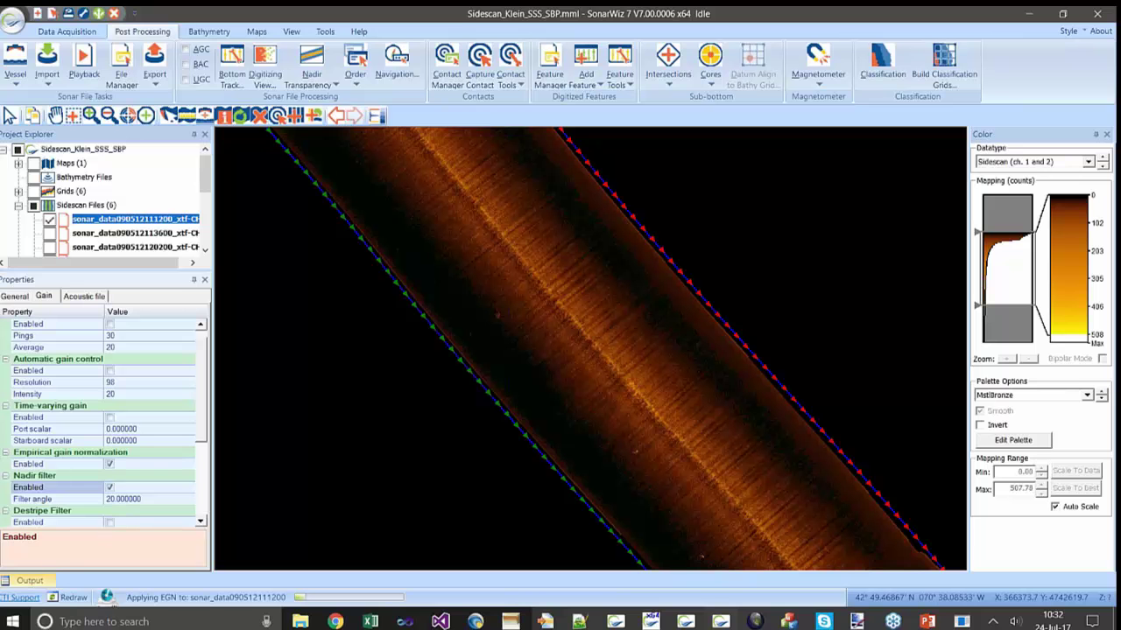
left_click(113, 524)
left_click(110, 511)
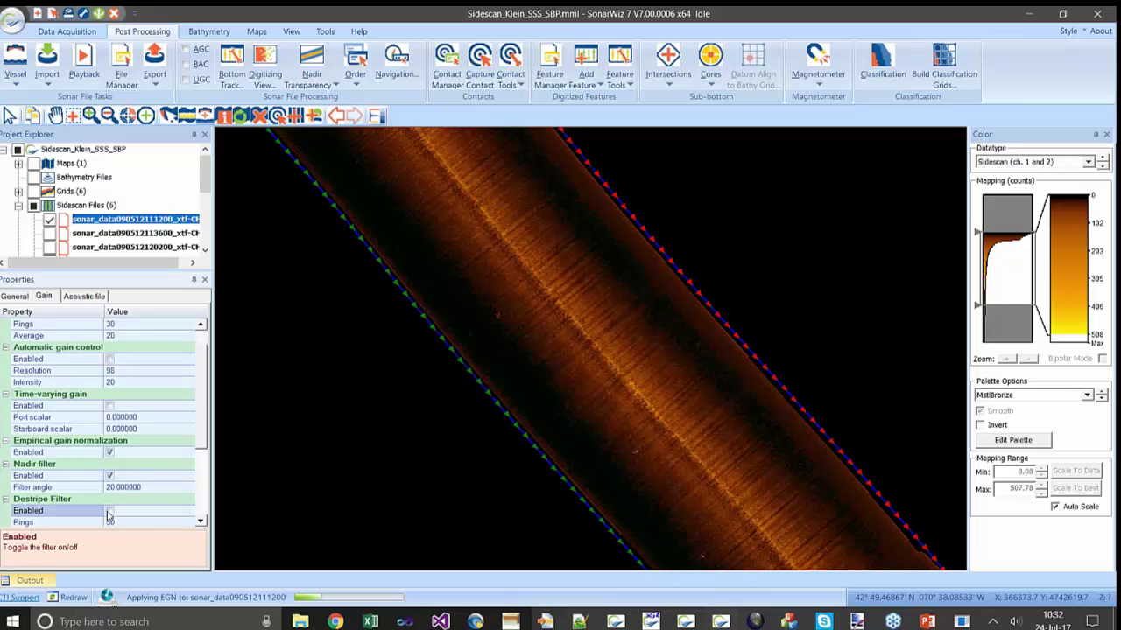
Step: Enable the nadir and destripe filters on the isolated line, and show all sidescan files on the map again
scroll(201, 399, "down", 2)
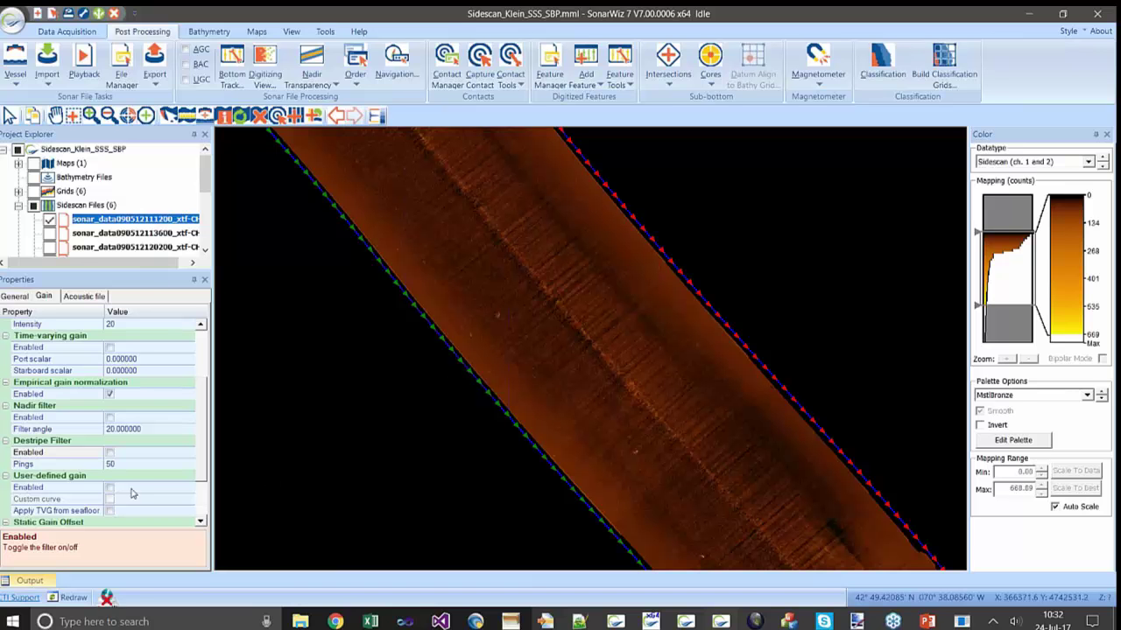
left_click(110, 418)
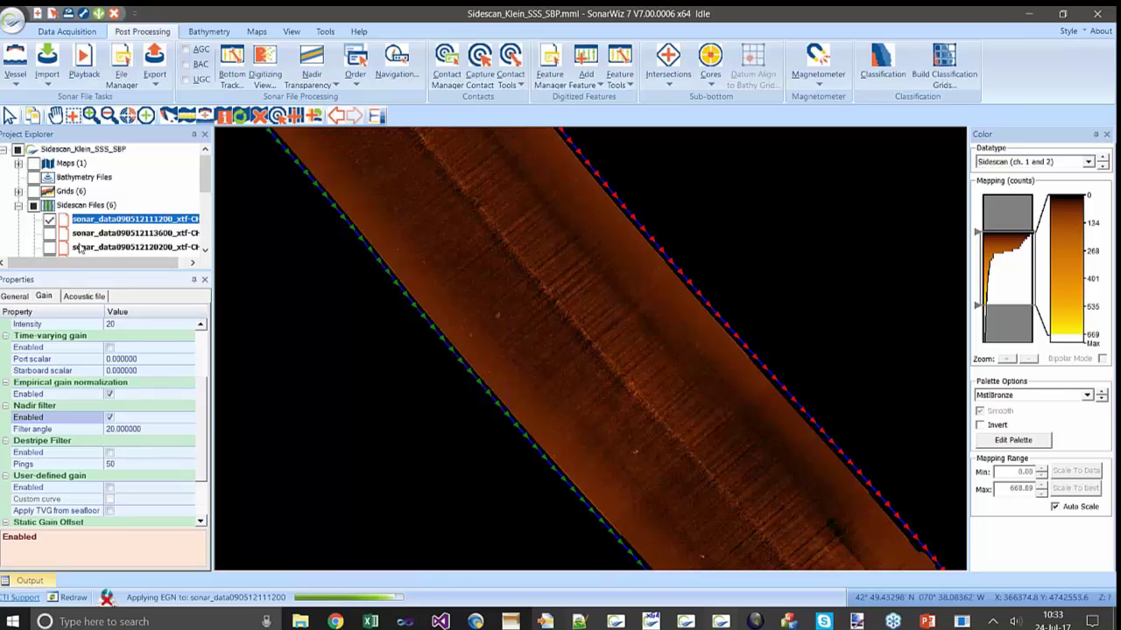
left_click(111, 456)
left_click(33, 206)
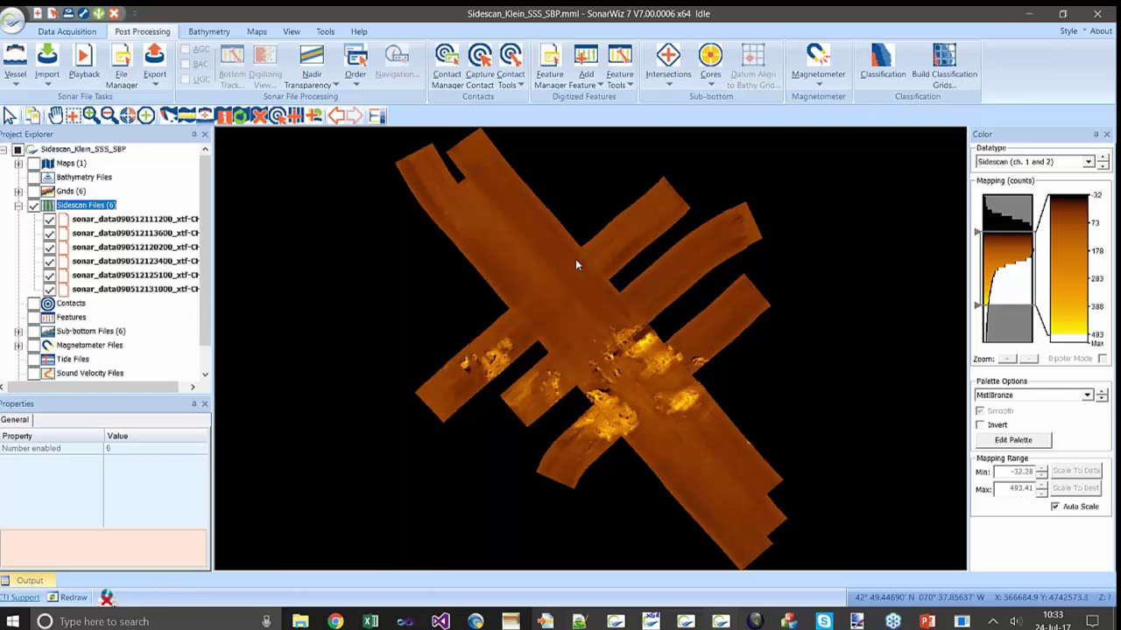
left_click(478, 154)
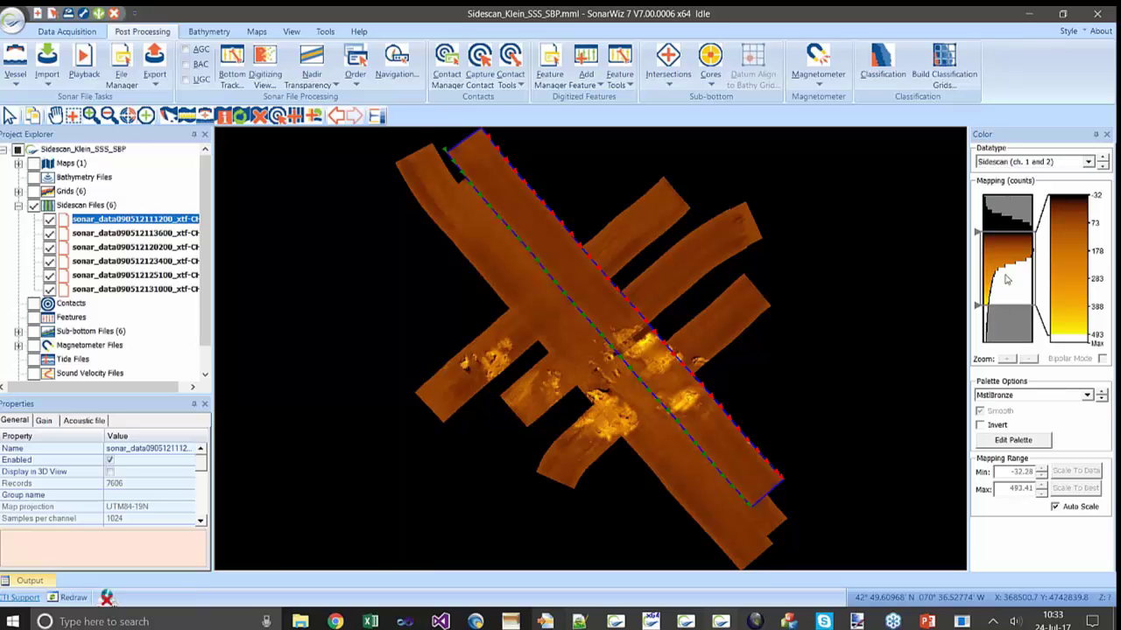
Step: Turn off automatic color scaling and lower the sidescan mapping minimum to about -127
left_click(1075, 516)
left_click(1029, 359)
left_click(1030, 359)
left_click(1030, 359)
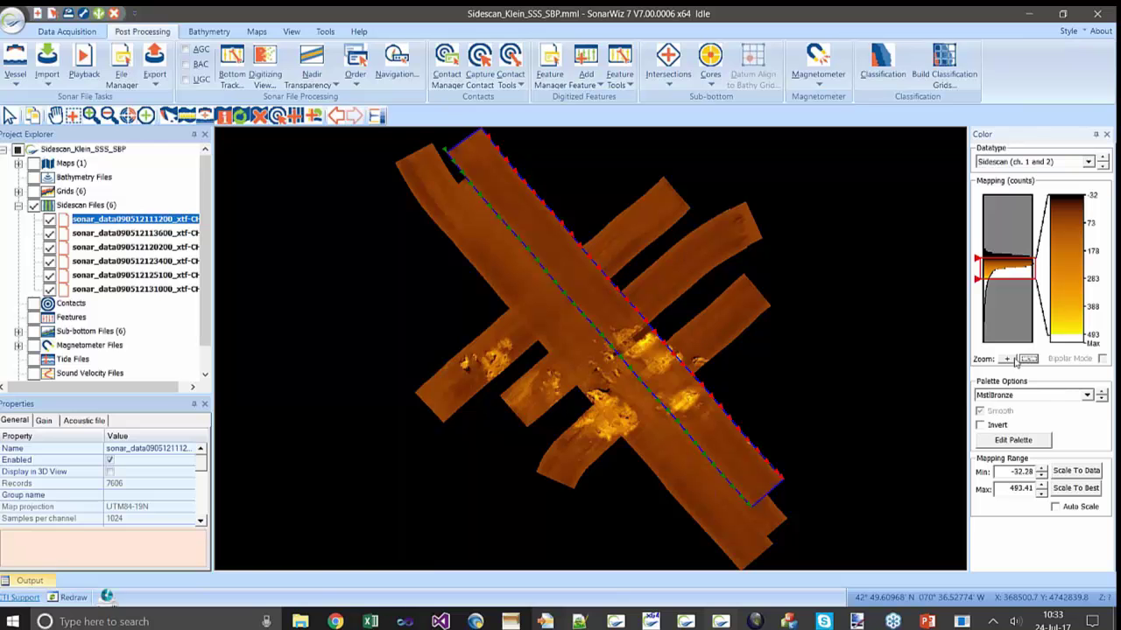
left_click_drag(1004, 275, 1004, 254)
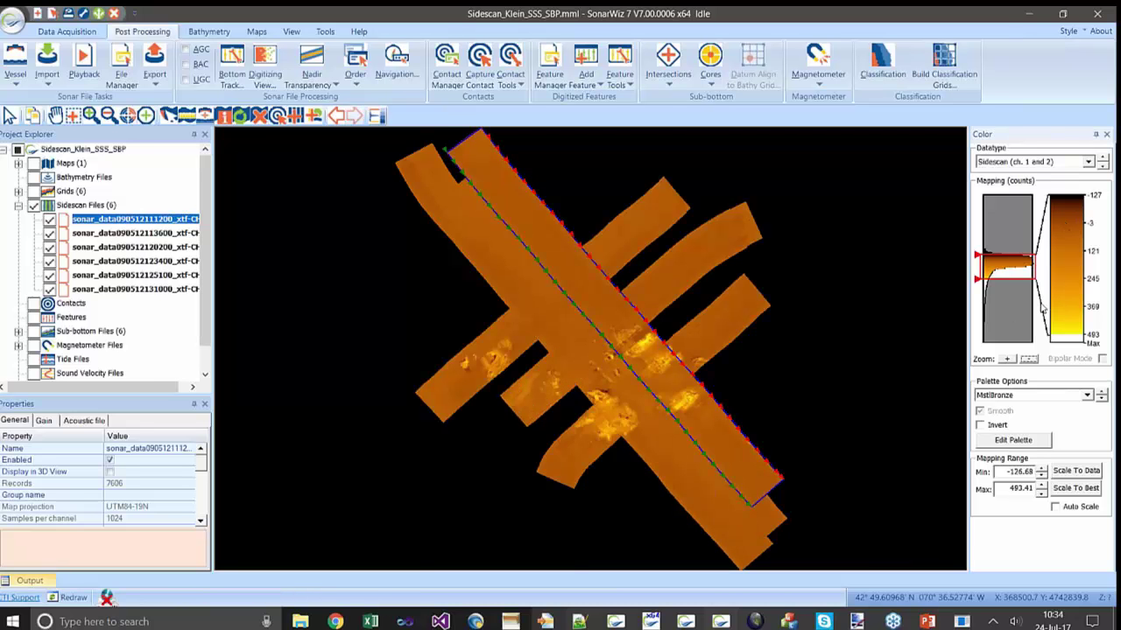
Step: Look at the palette editor options for the MstBronze palette and close the editor without changes
left_click(1016, 441)
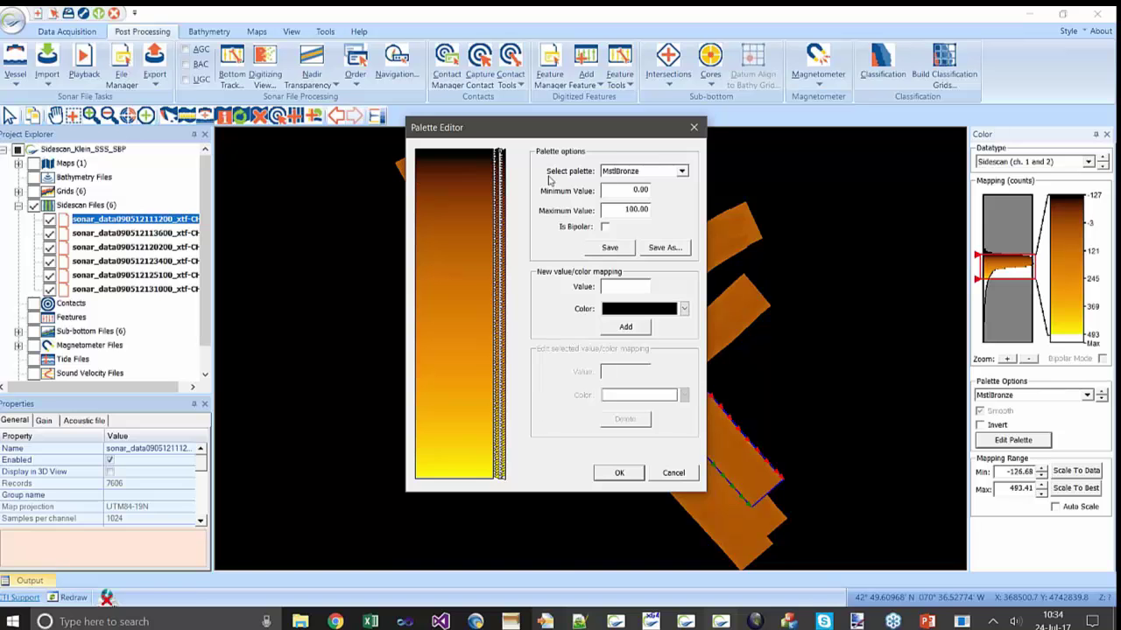
left_click(695, 128)
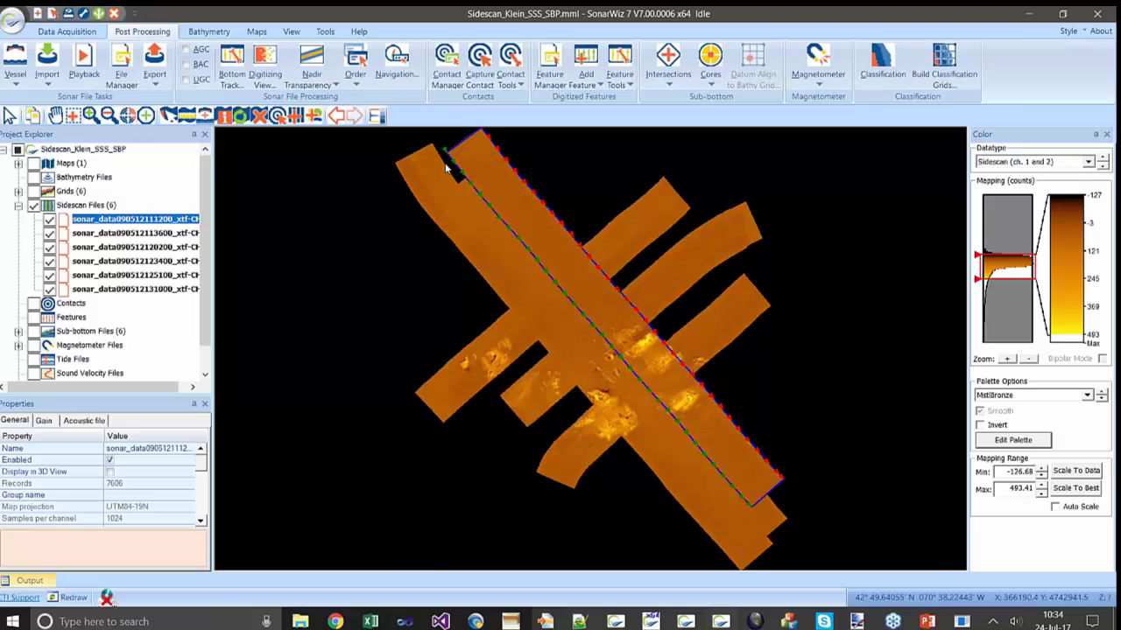
Step: Show the 3D viewer docked beside the map and collapse the color settings to make room
left_click(326, 33)
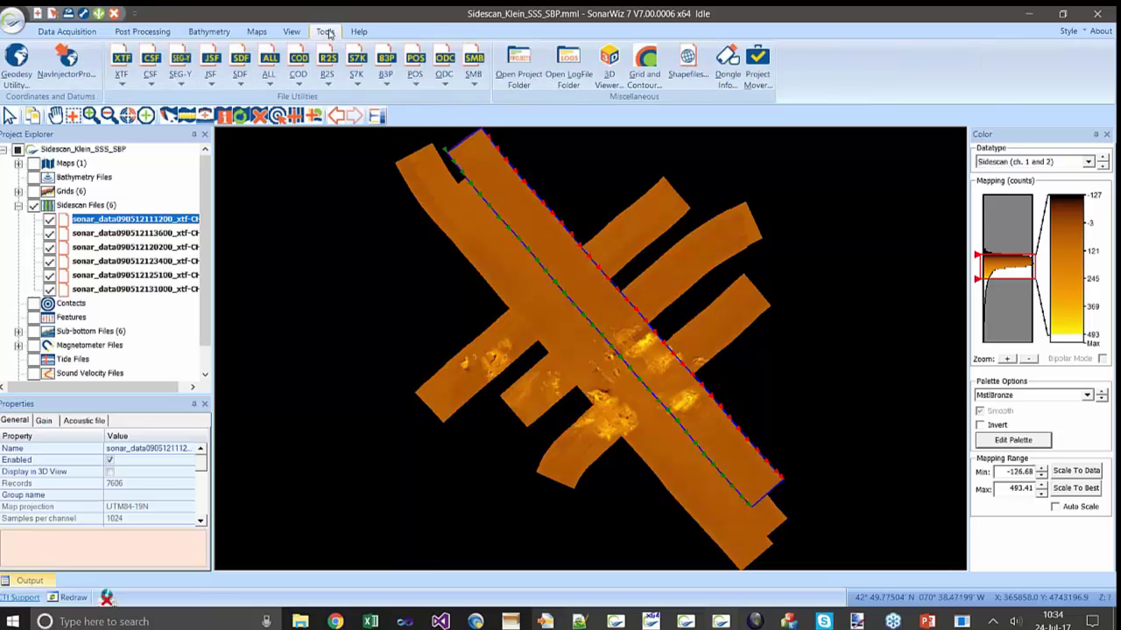
left_click(291, 32)
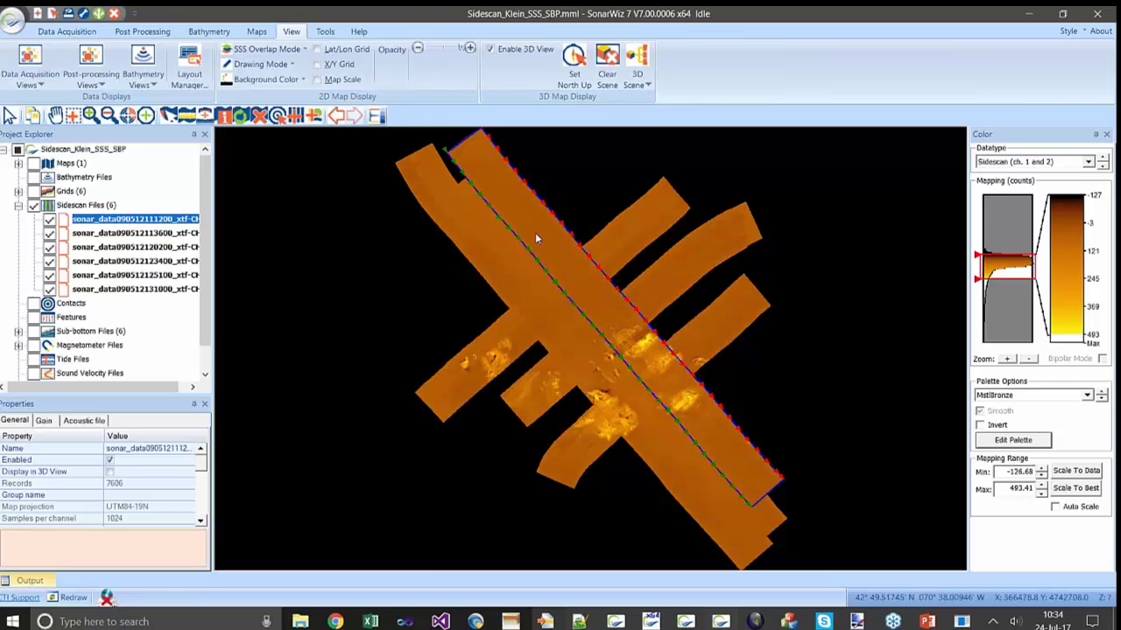
left_click(490, 50)
left_click(1098, 134)
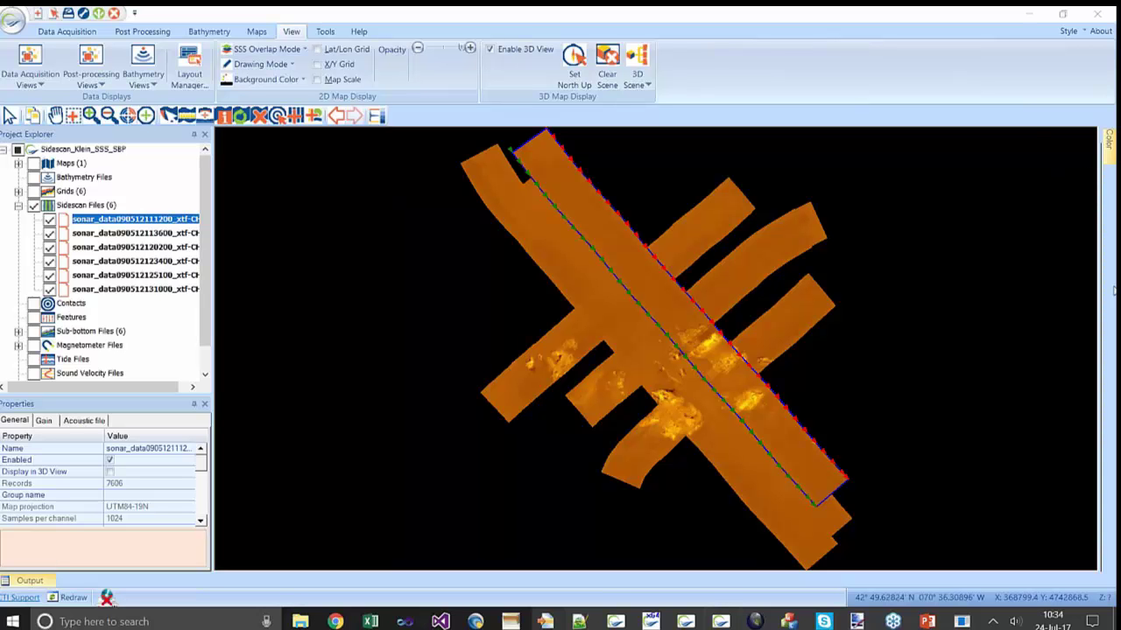
left_click_drag(1099, 194, 640, 196)
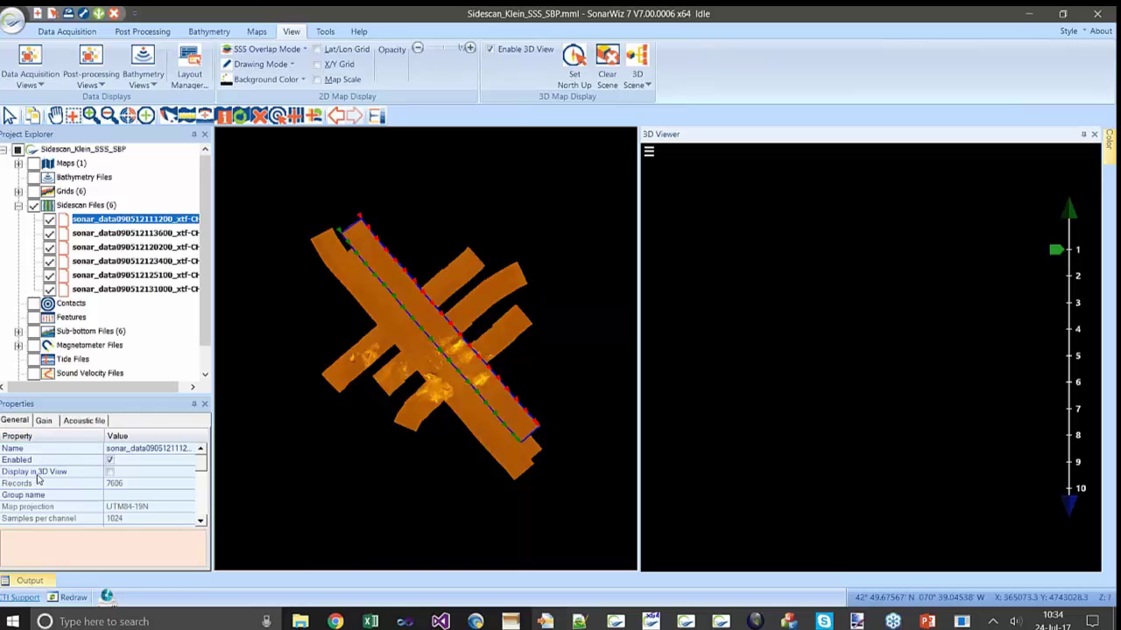
left_click(110, 474)
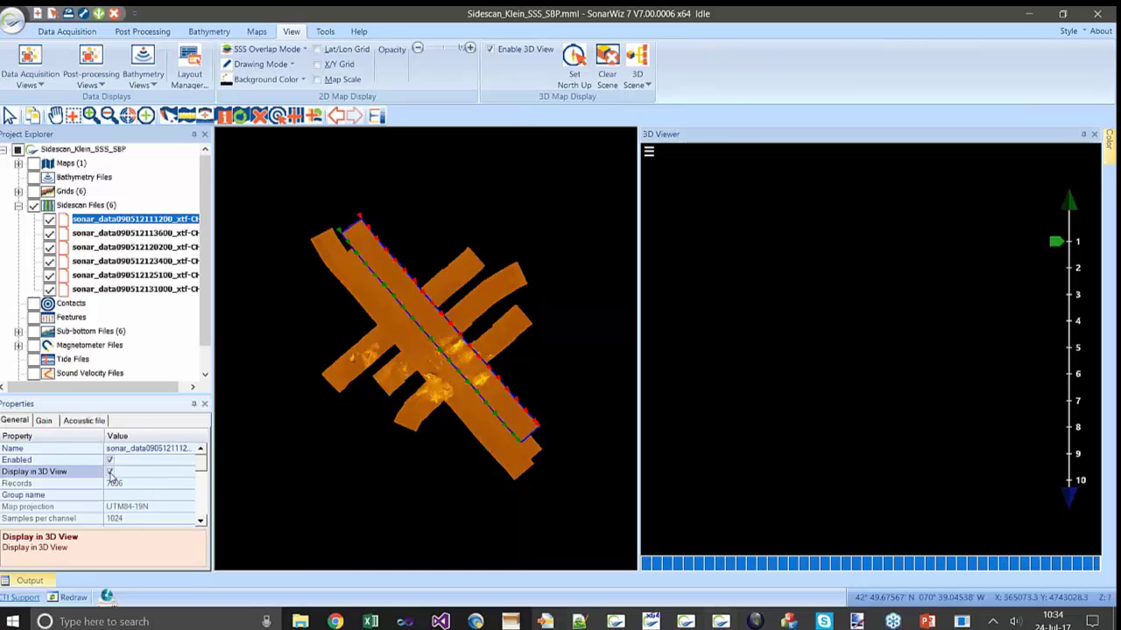
left_click_drag(720, 387, 980, 366)
scroll(903, 392, "up", 8)
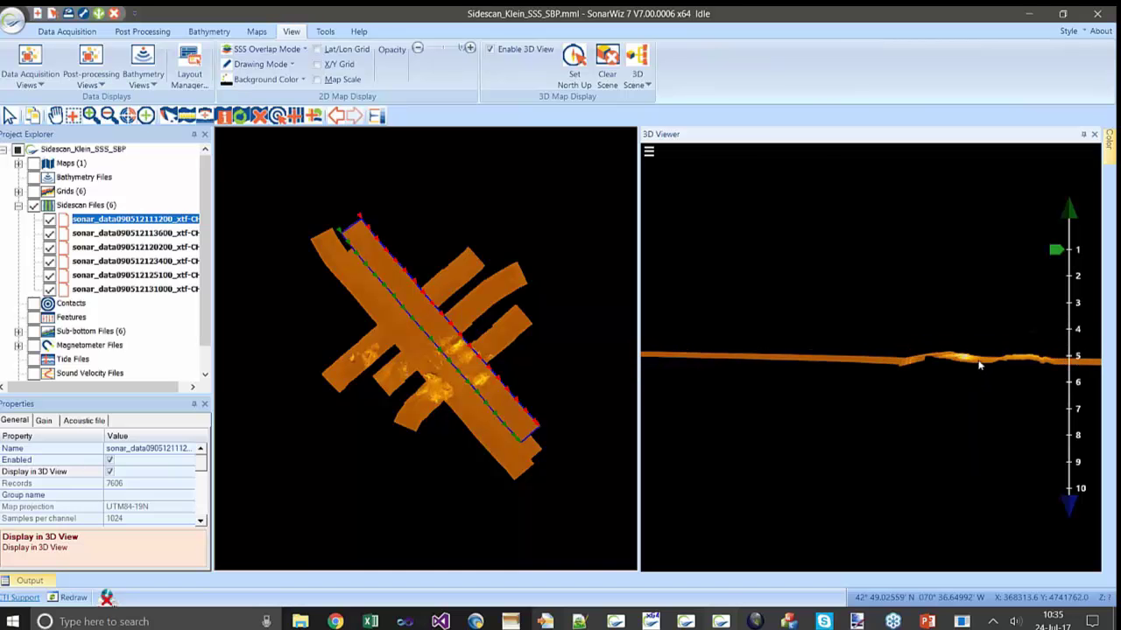
left_click_drag(1055, 257, 1056, 309)
mouse_move(930, 393)
left_mouse_down()
mouse_move(791, 508)
mouse_move(702, 462)
left_mouse_up()
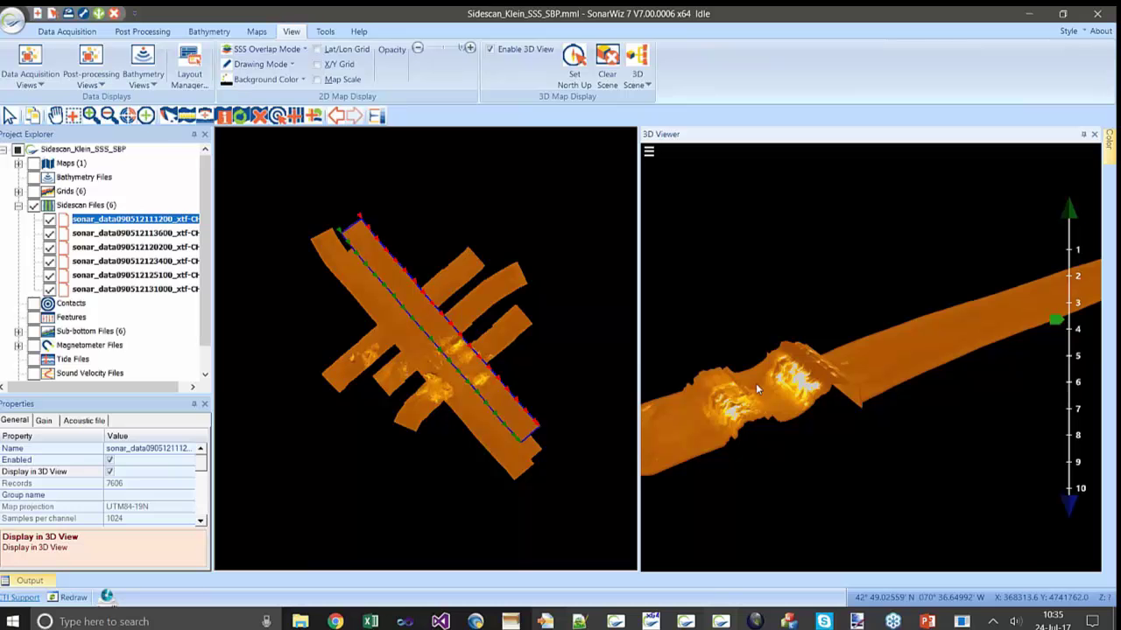
left_click_drag(771, 404, 851, 501)
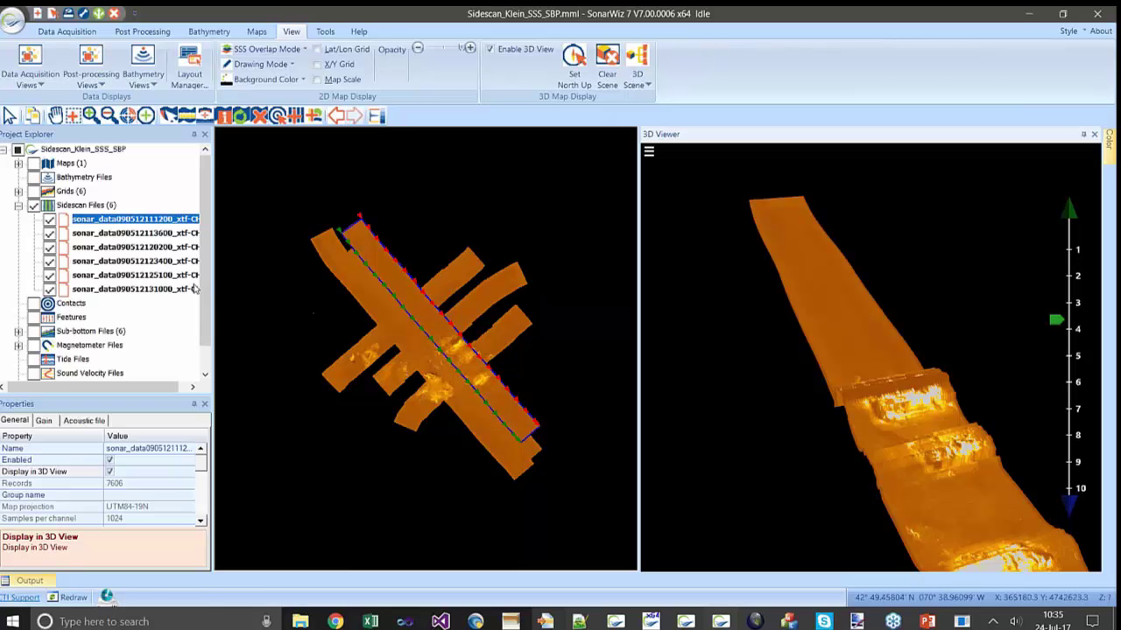
scroll(131, 263, "down", 1)
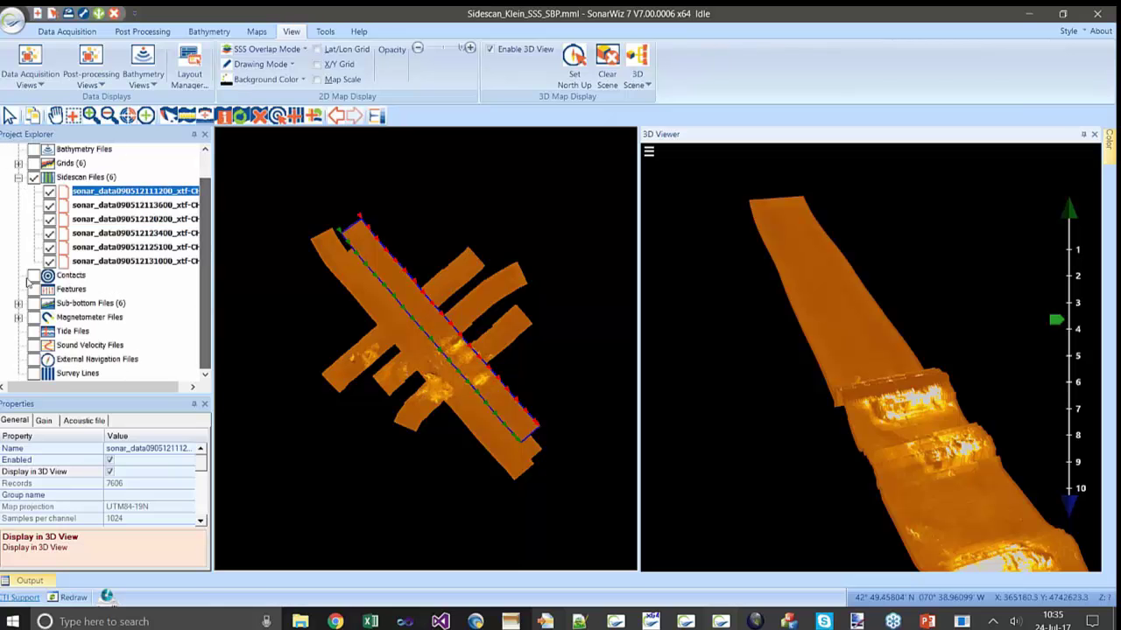
left_click(18, 304)
left_click(33, 275)
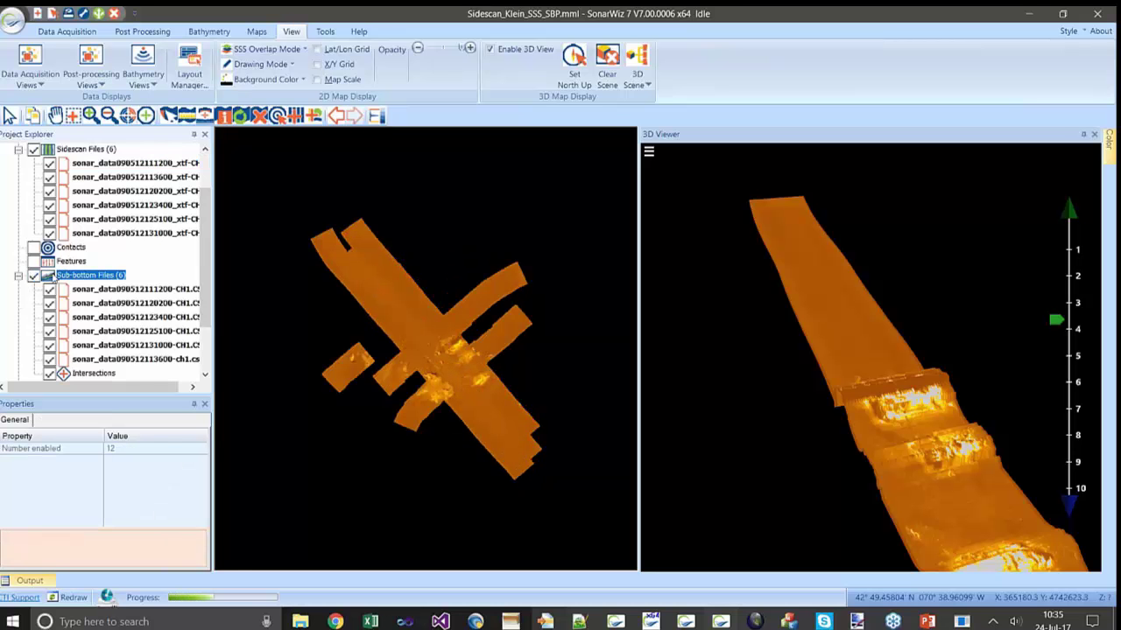
left_click(84, 164)
left_click(111, 473)
Step: Display the W00181_4m_MLLW_7of7_AOI_BATHY grid in both the 2D map and the 3D viewer, and view it in perspective
scroll(201, 232, "up", 2)
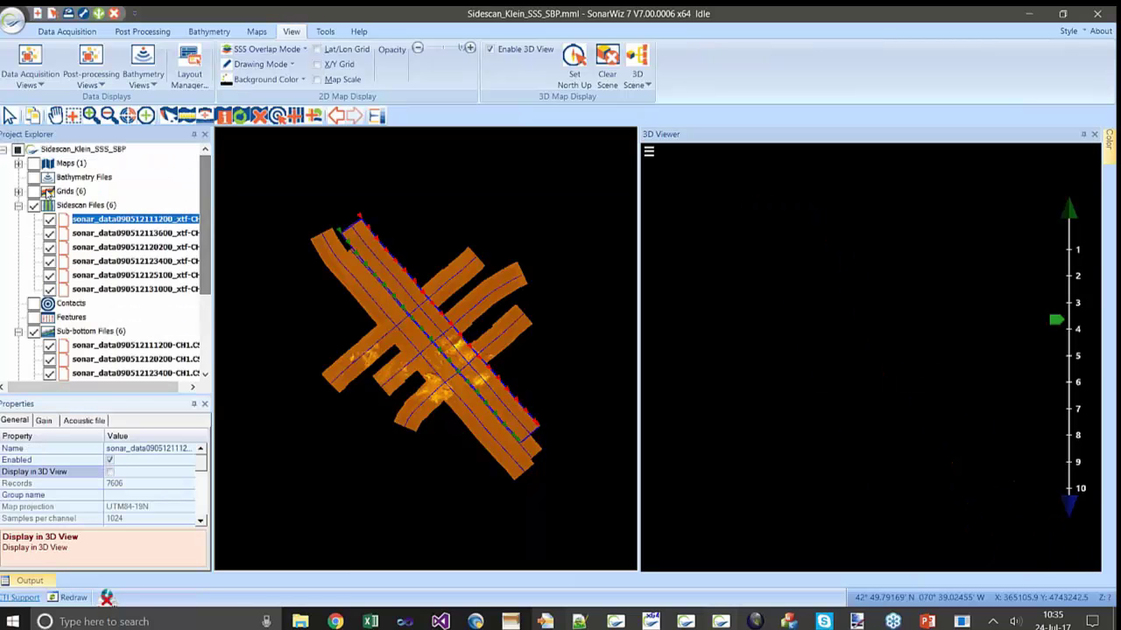
left_click(18, 192)
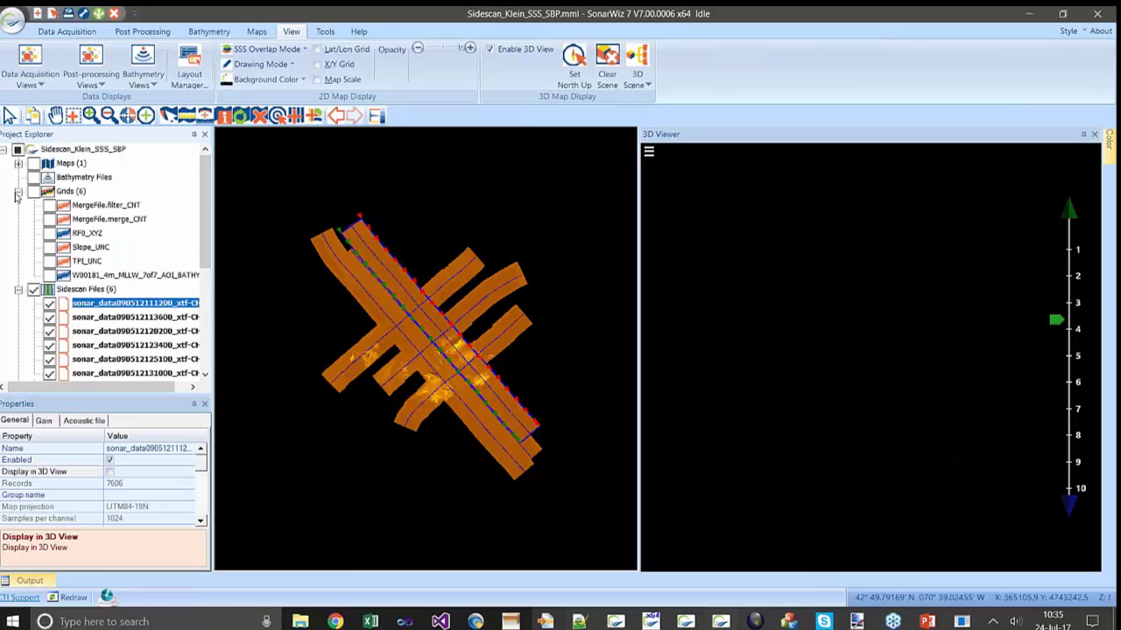
left_click(50, 275)
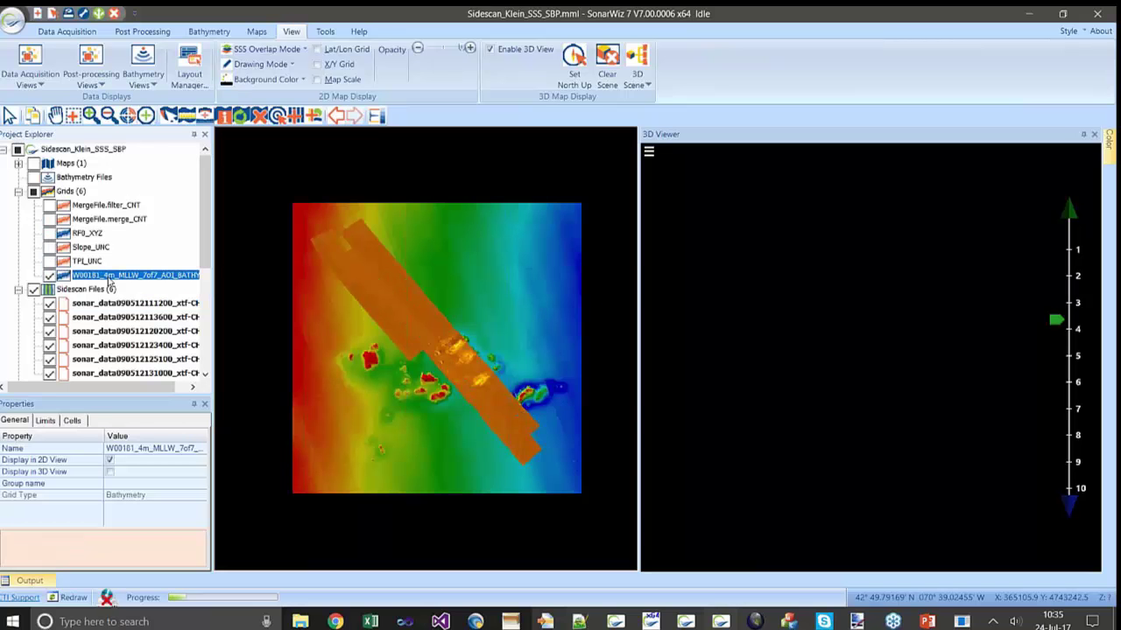
left_click(109, 472)
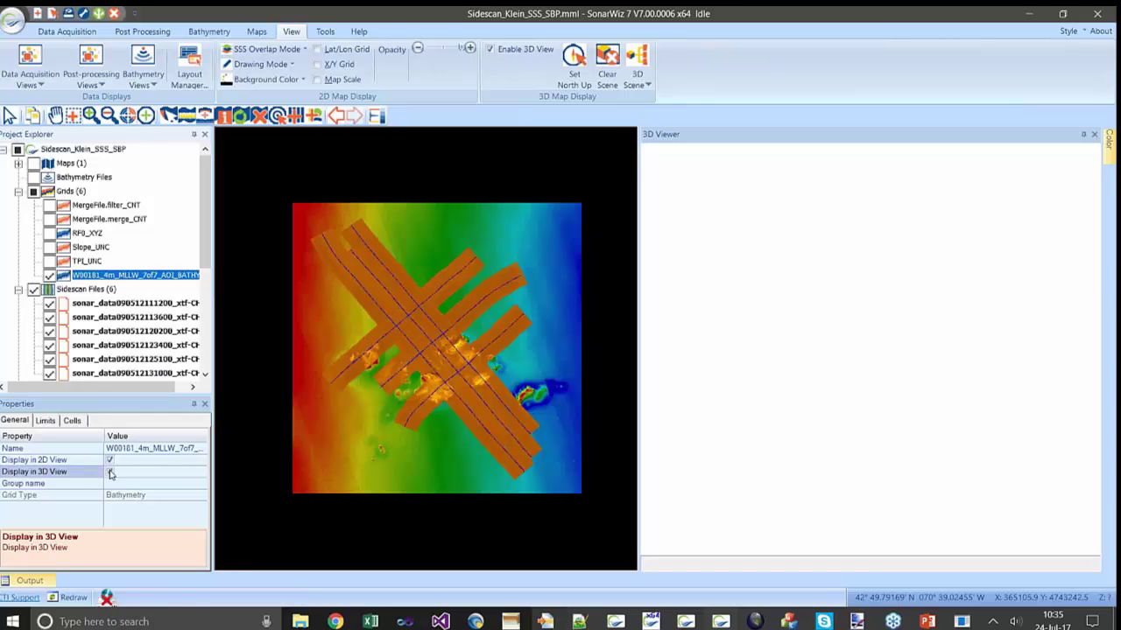
left_click_drag(894, 397, 814, 467)
left_click_drag(823, 376, 903, 320)
scroll(869, 340, "up", 4)
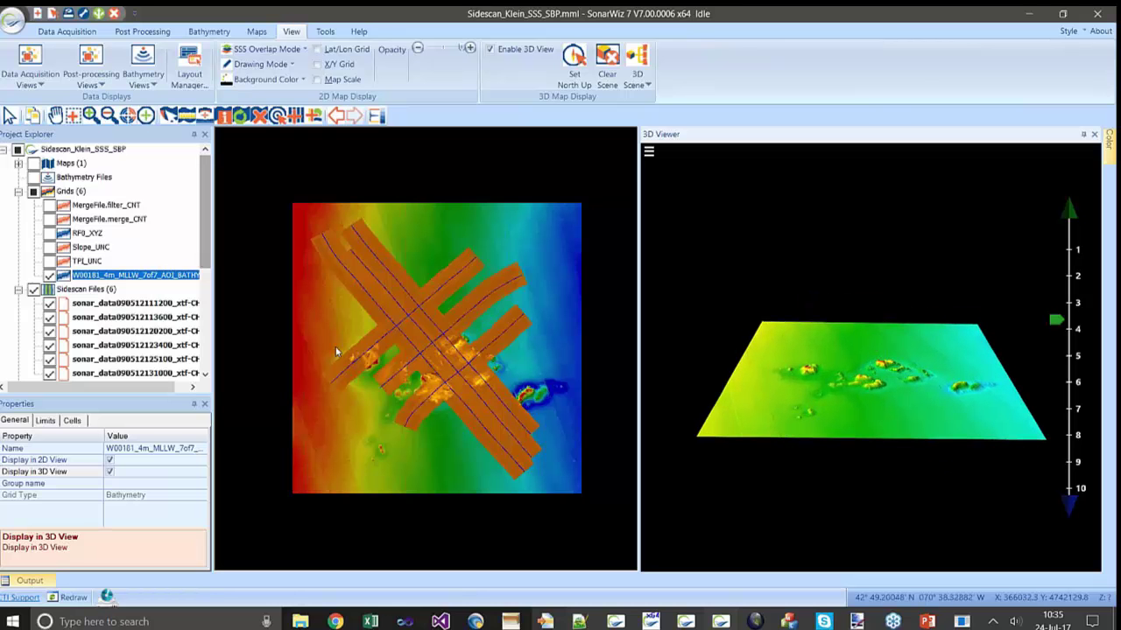
left_click(392, 332)
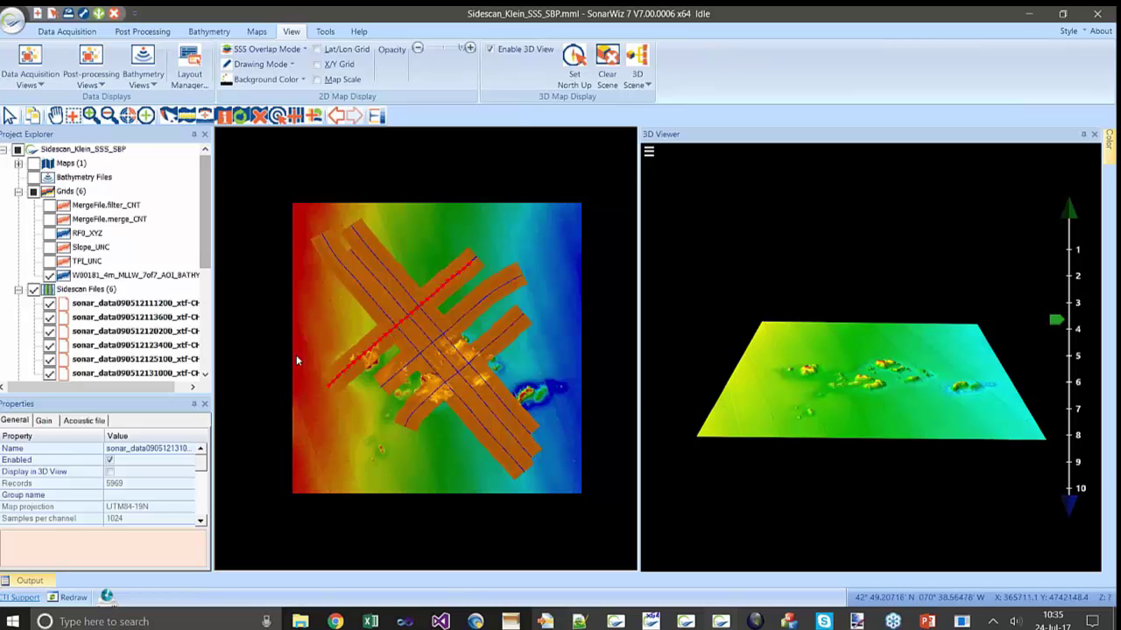
scroll(204, 251, "down", 2)
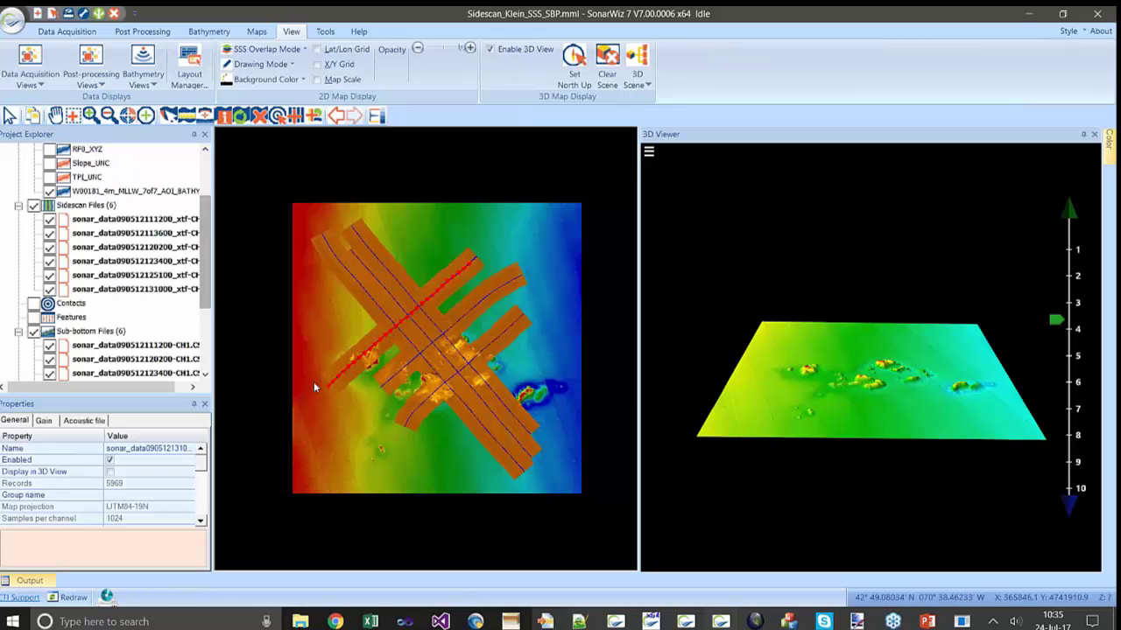
left_click(109, 472)
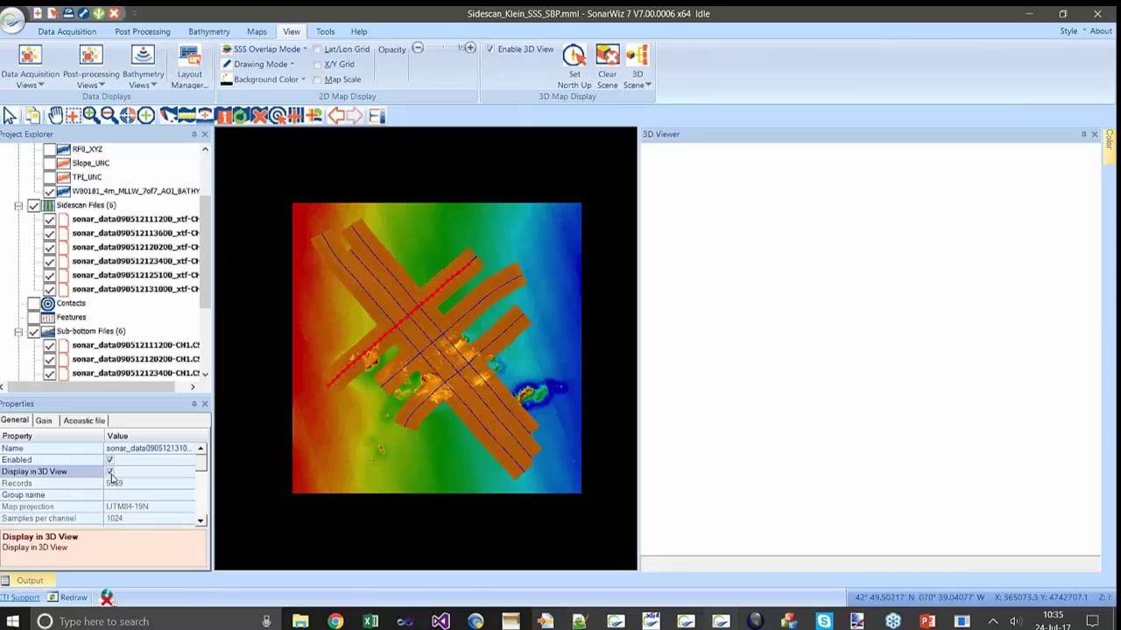
left_click_drag(715, 419, 909, 291)
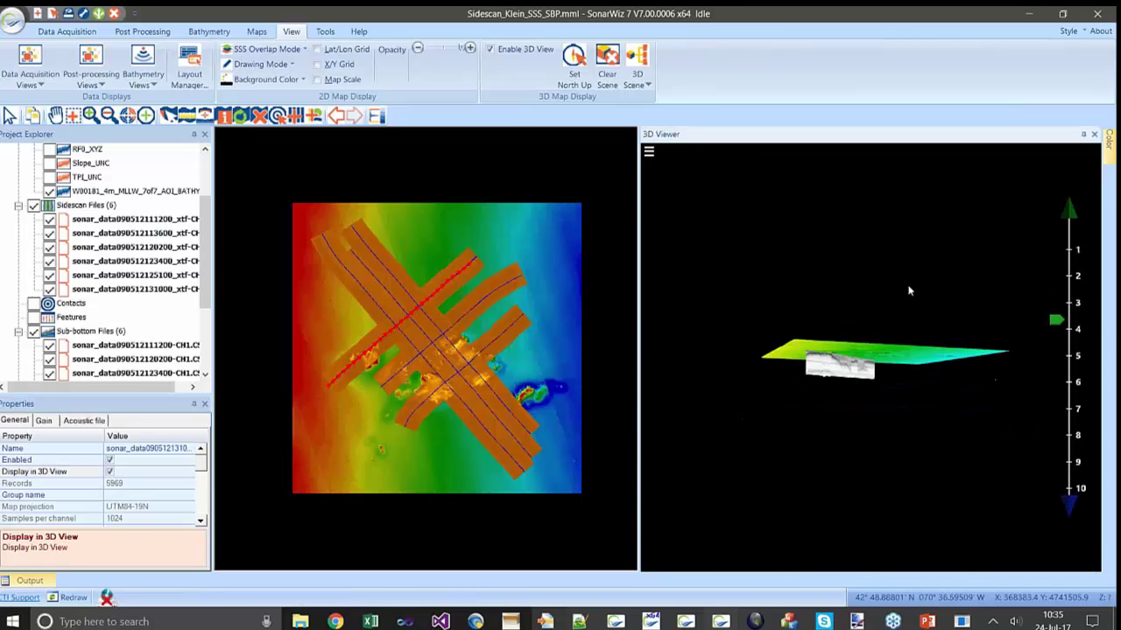
left_click_drag(1051, 326, 1056, 367)
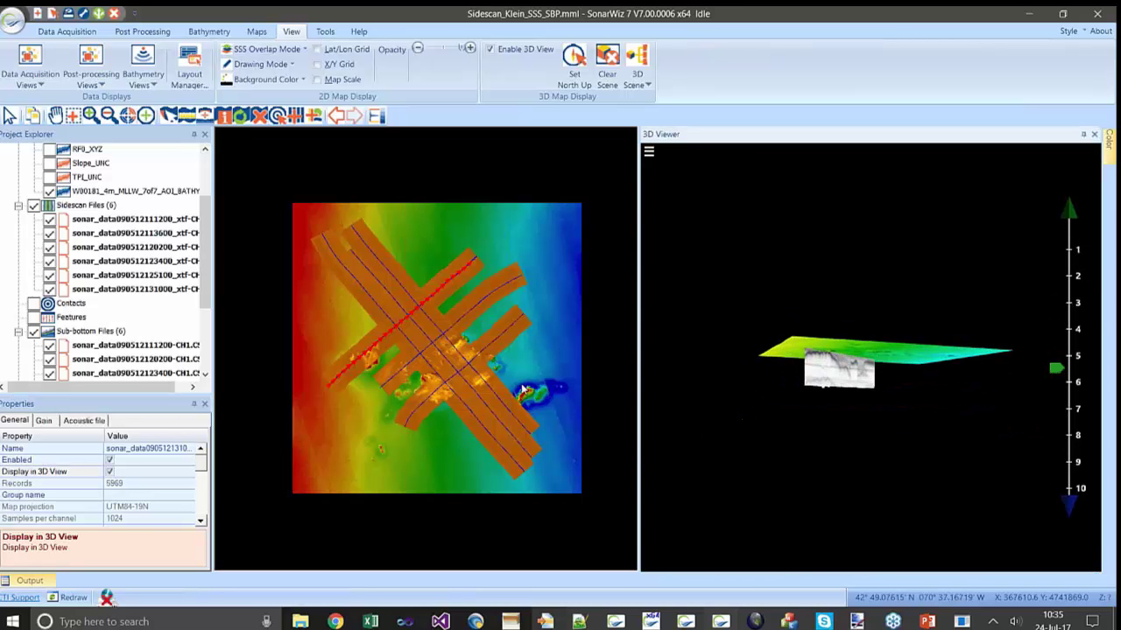
left_click(422, 336)
left_click(109, 472)
left_click(802, 386)
left_click_drag(762, 397, 945, 263)
scroll(878, 387, "up", 3)
scroll(880, 387, "up", 5)
left_click_drag(917, 354, 815, 542)
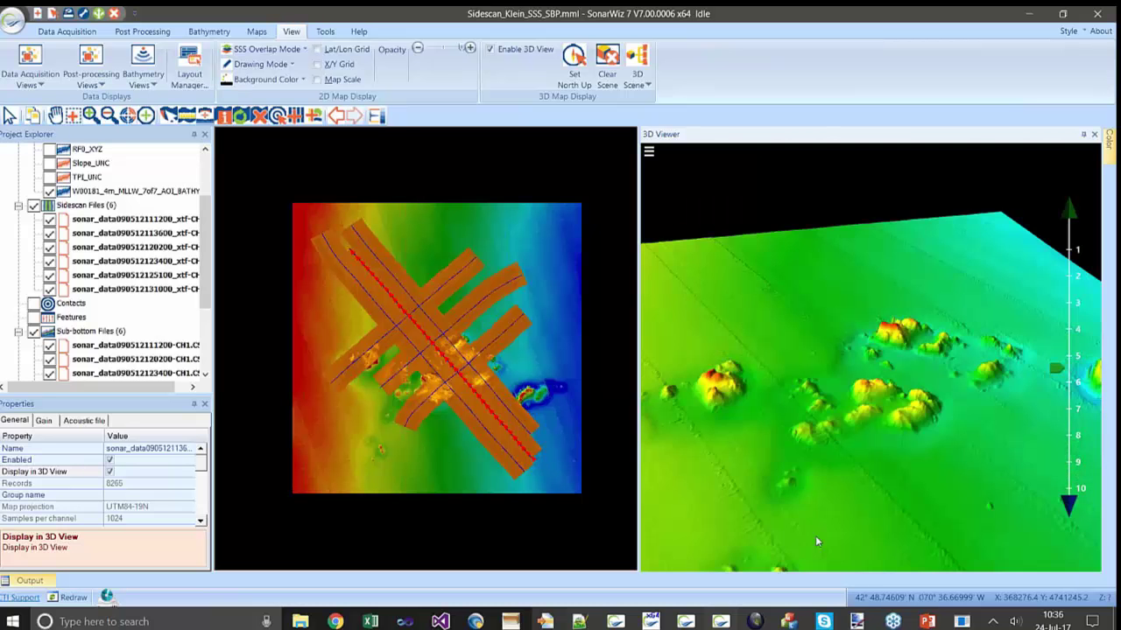
Step: Add the sidescan image from the project's GeoTiff folder to the 3D scene as a GeoImage
left_click(648, 152)
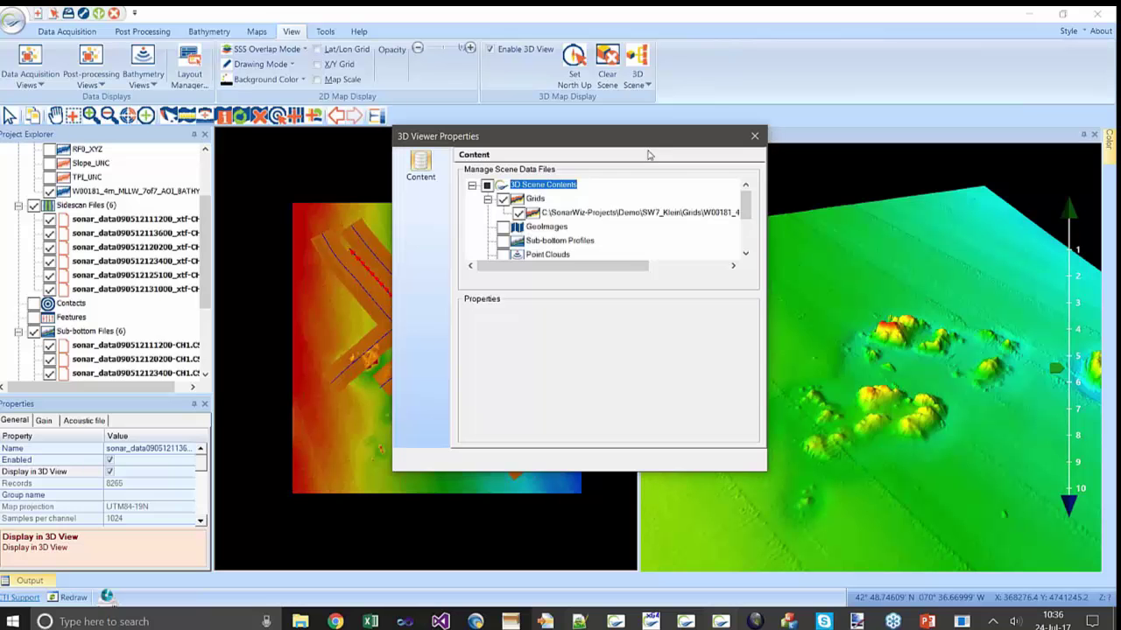
left_click(547, 227)
right_click(548, 228)
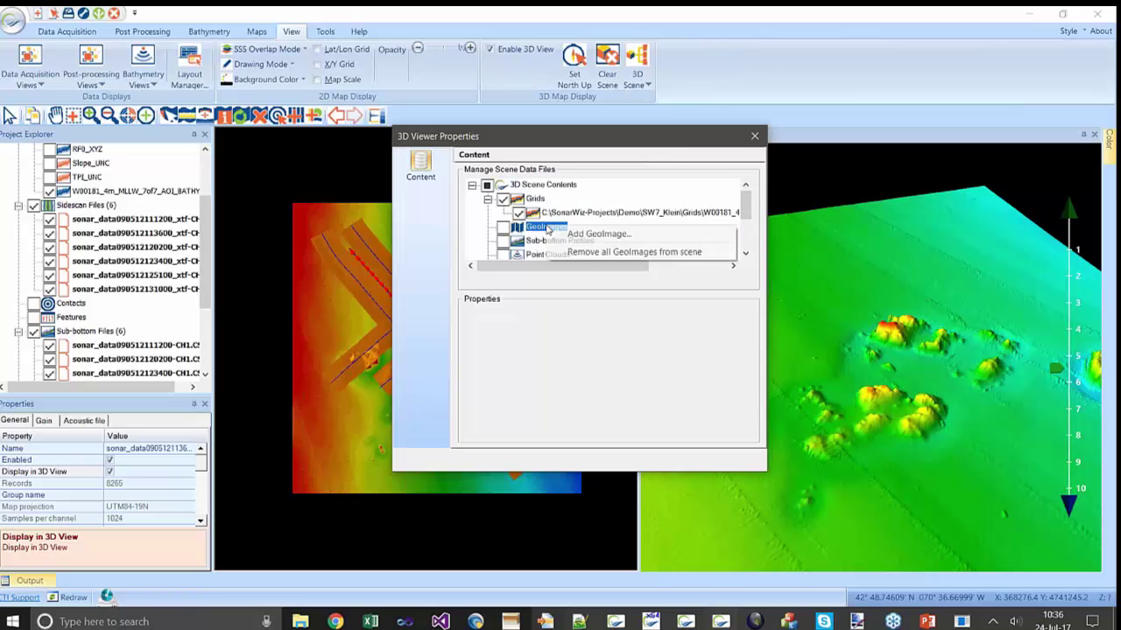
left_click(599, 235)
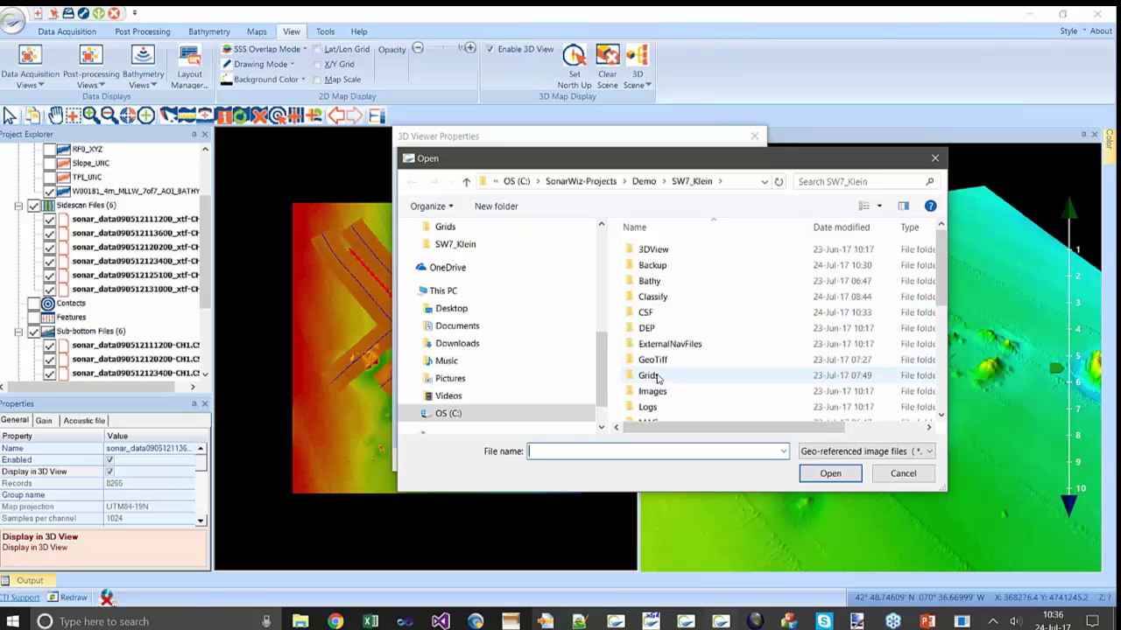
double_click(653, 359)
left_click(690, 281)
left_click(828, 473)
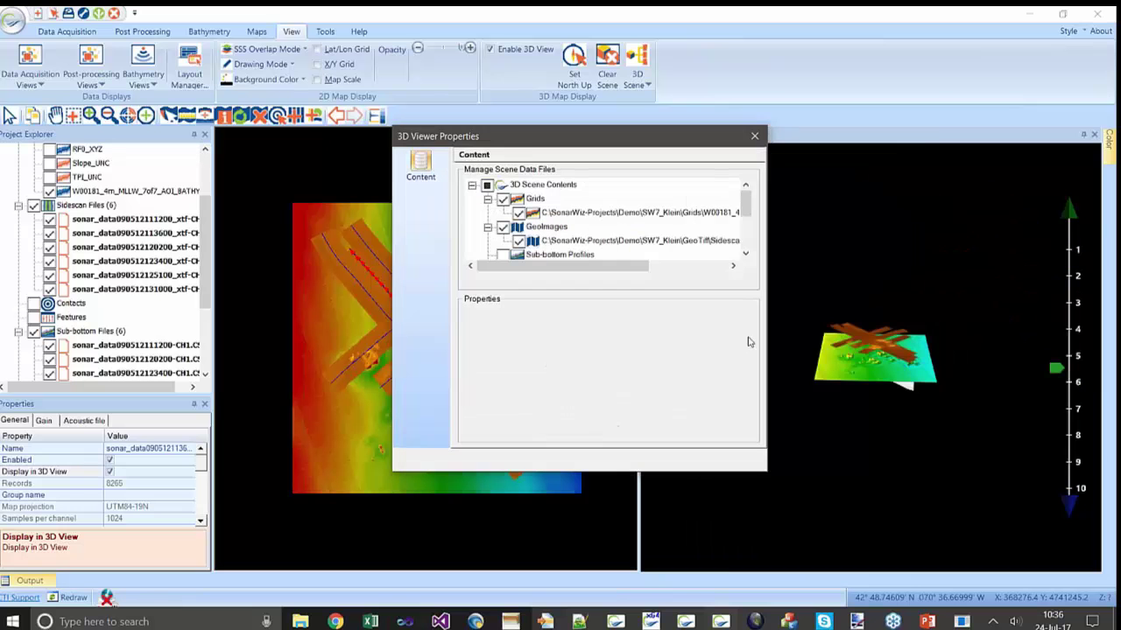
Step: Drape the sidescan GeoImage over the W00181 bathymetry grid and inspect it together with the sub-bottom profiles beneath the seafloor
left_click(638, 213)
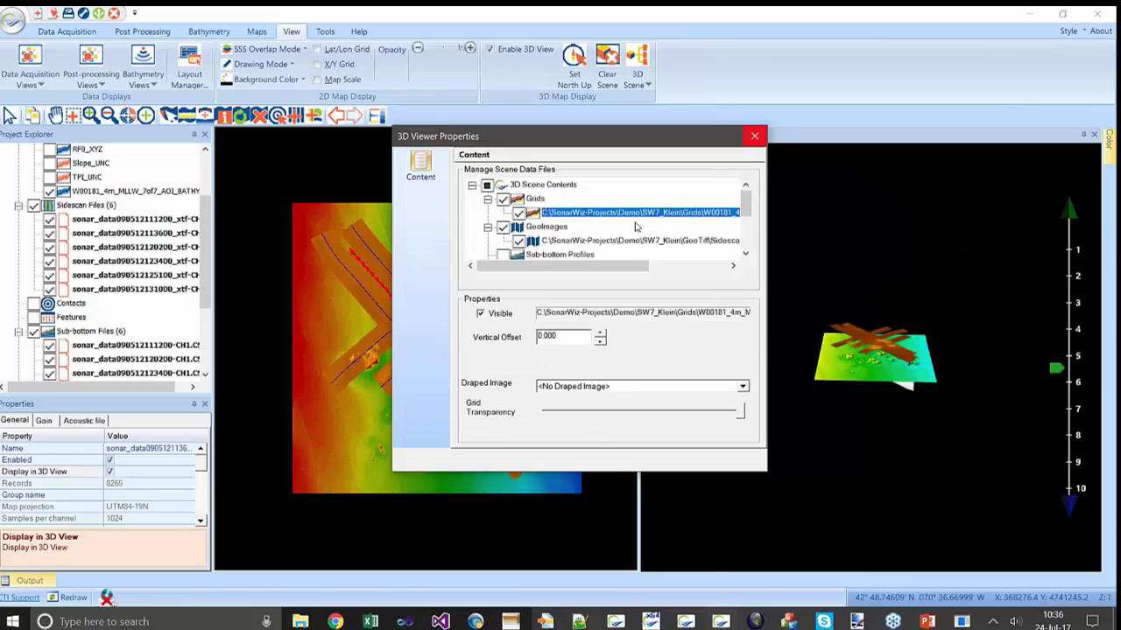
left_click(650, 386)
left_click(650, 408)
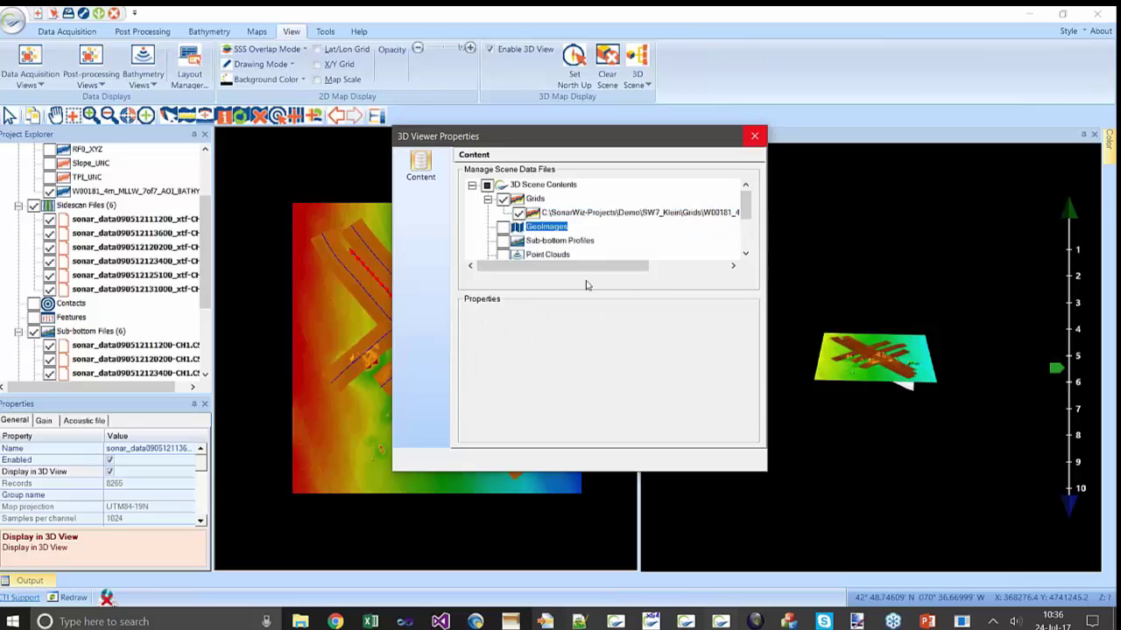
left_click(754, 136)
left_click_drag(850, 389, 833, 345)
scroll(836, 347, "up", 5)
scroll(842, 348, "up", 5)
left_click_drag(816, 326, 909, 403)
left_click_drag(816, 408, 995, 391)
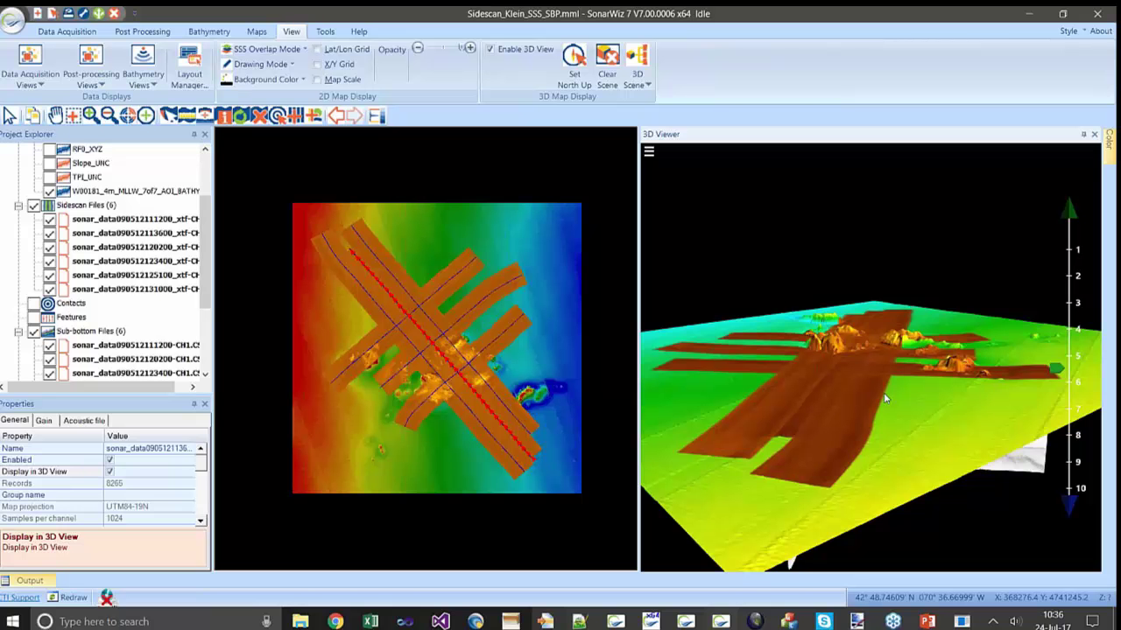
left_click_drag(948, 403, 851, 368)
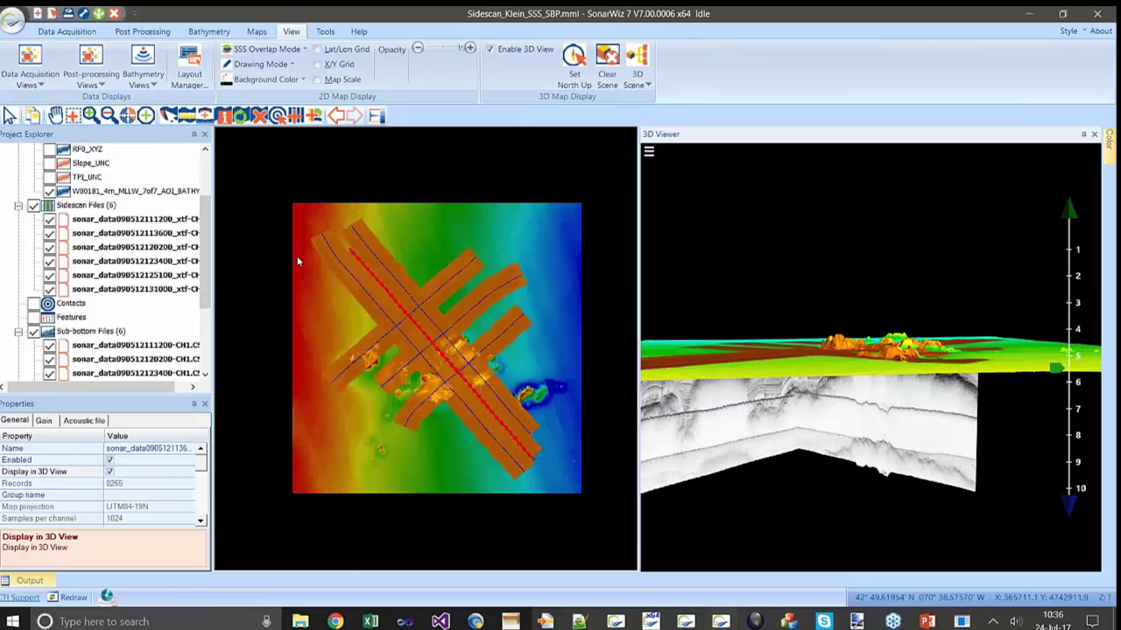
Step: Switch to File Explorer and make a copy of the SW6_Klein project folder inside the Demo folder
left_click(300, 622)
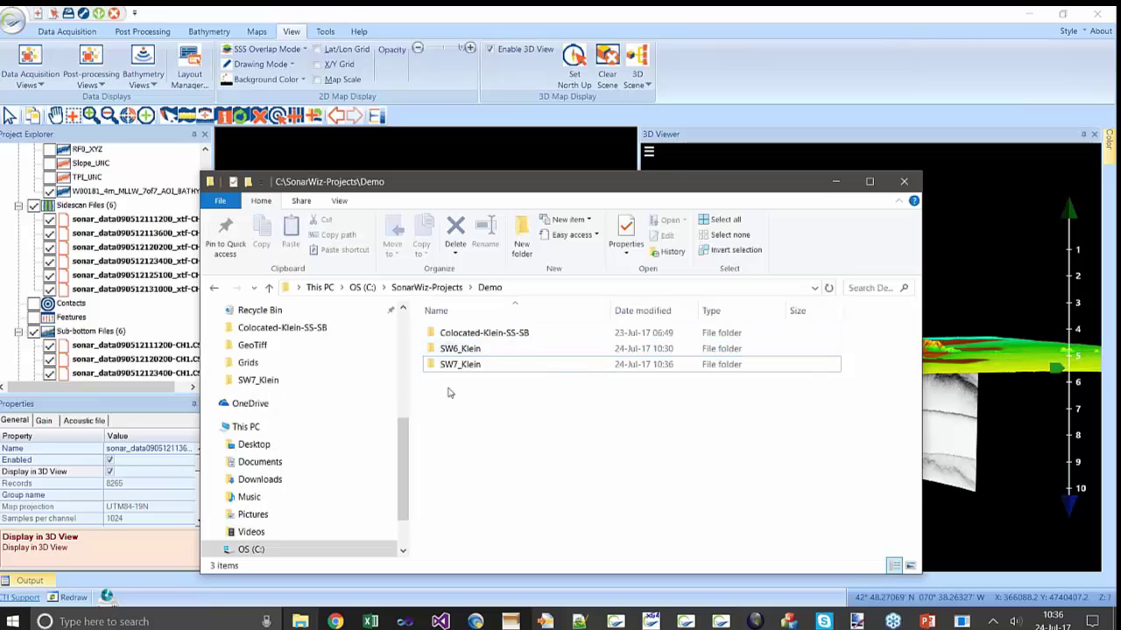
left_click_drag(470, 185, 443, 133)
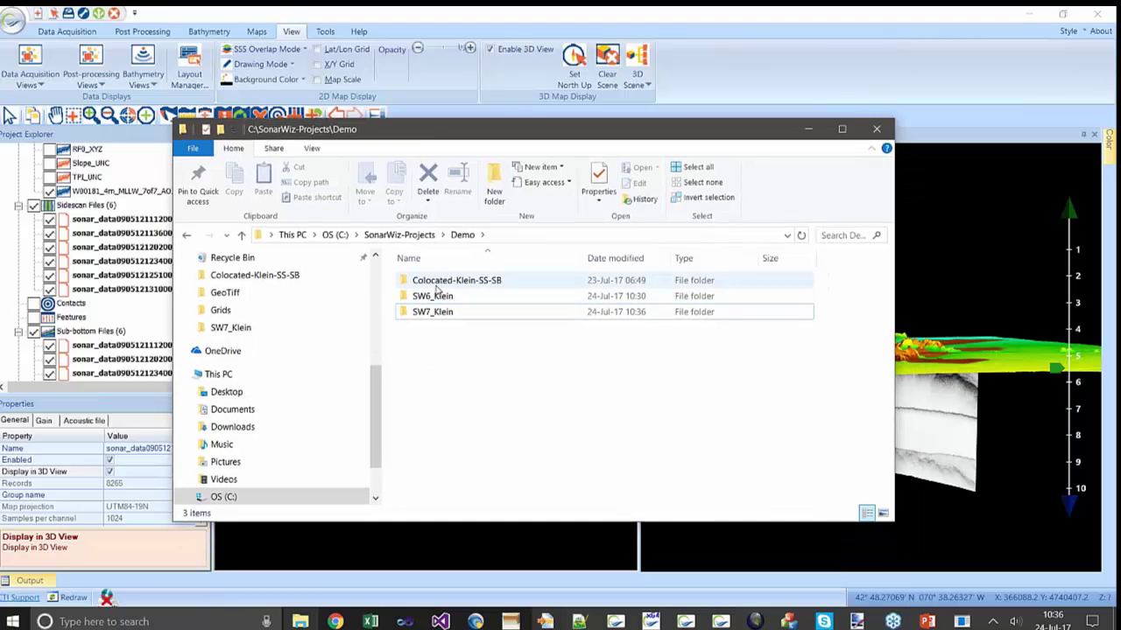
left_click(432, 299)
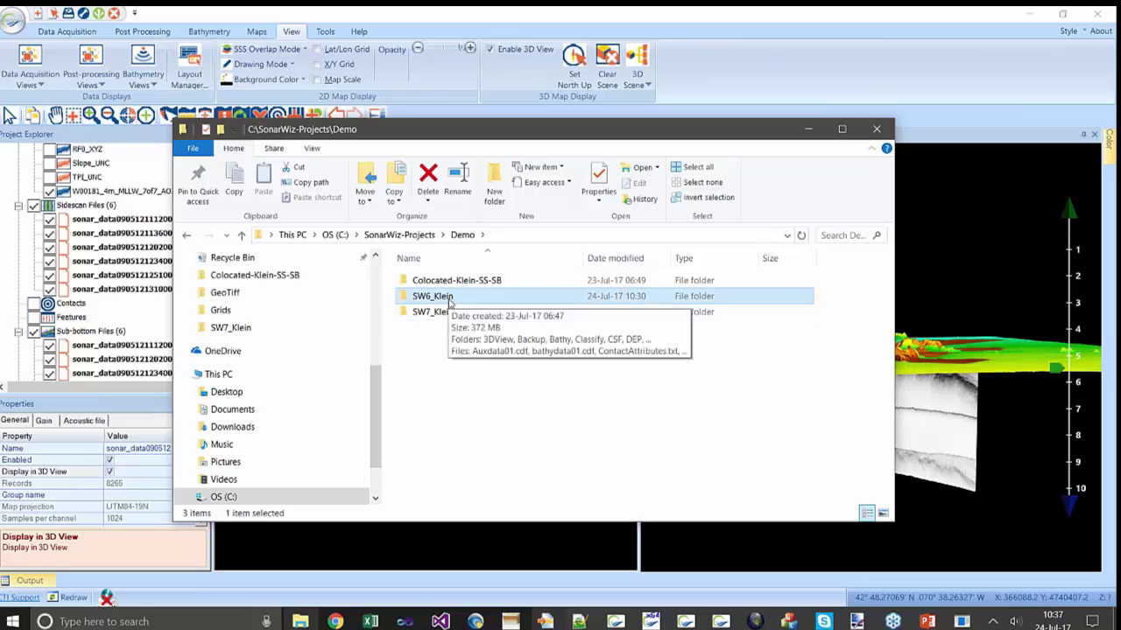
key("ctrl+c")
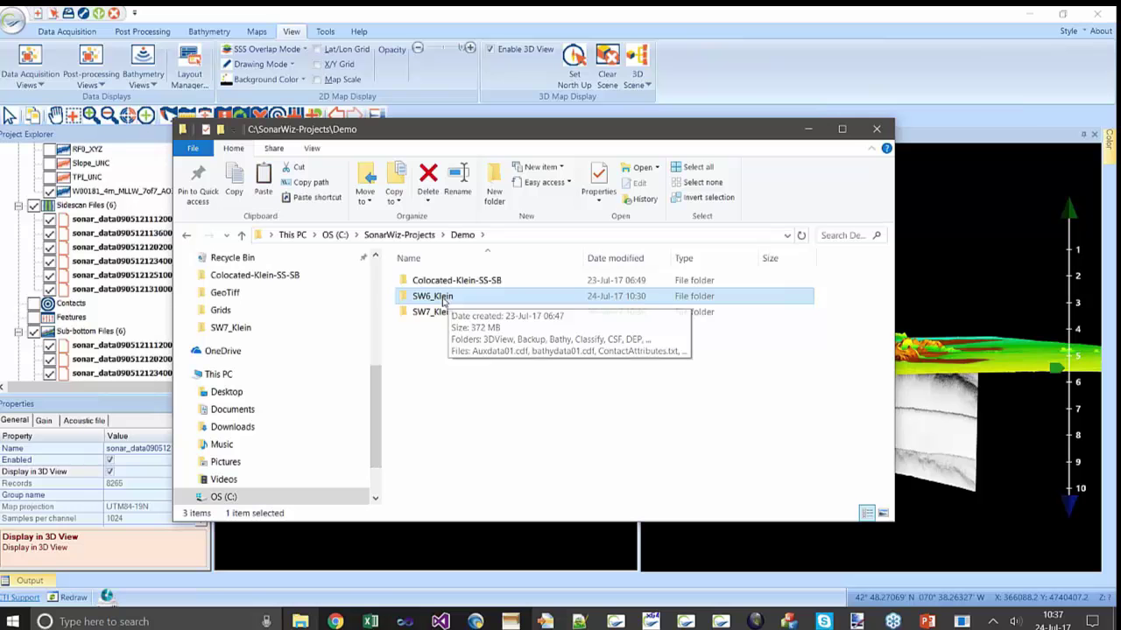
key("ctrl+v")
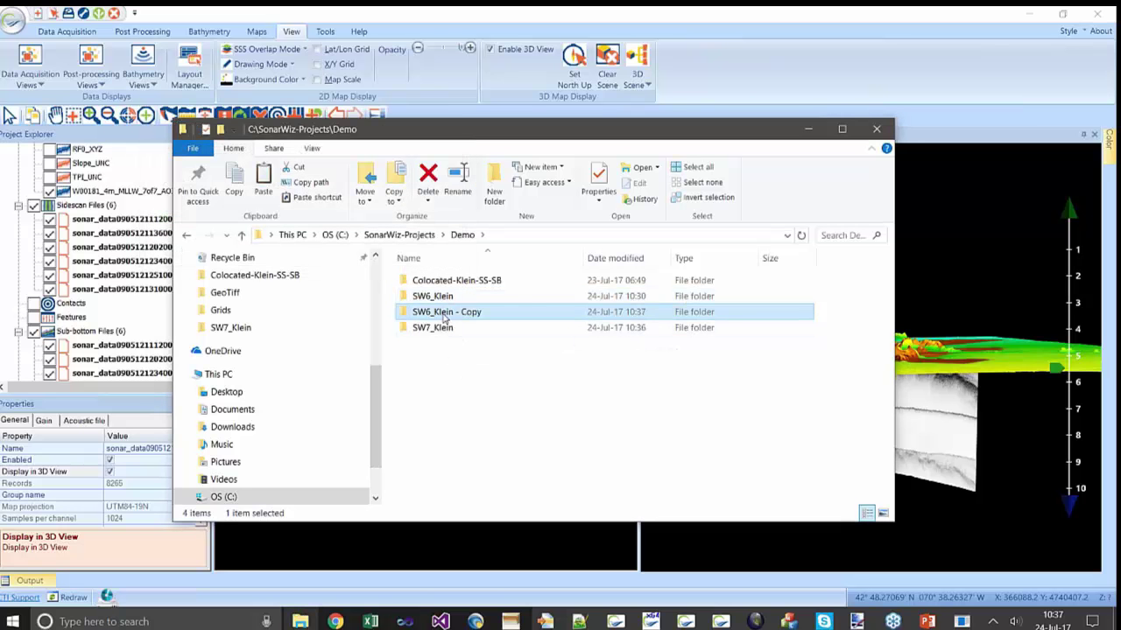
mouse_move(445, 319)
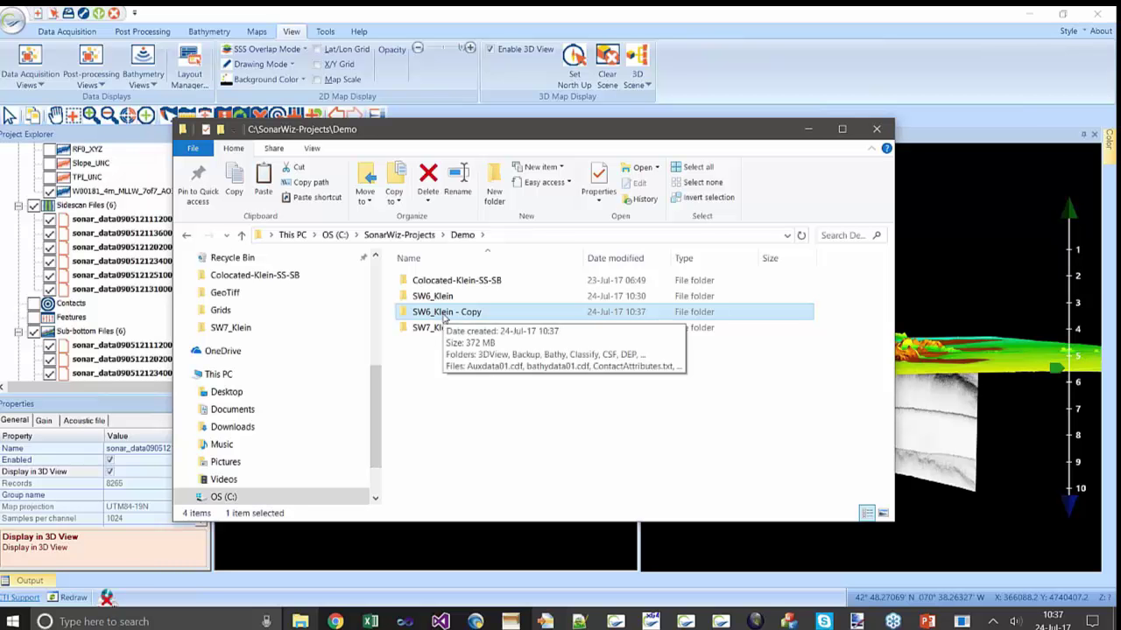
Step: Open Sidescan_Klein_SSS_SBP.mml from the SW6_Klein - Copy folder in SonarWiz and accept promoting its CSF files to SonarWiz 7 format
left_click(101, 94)
left_click(52, 13)
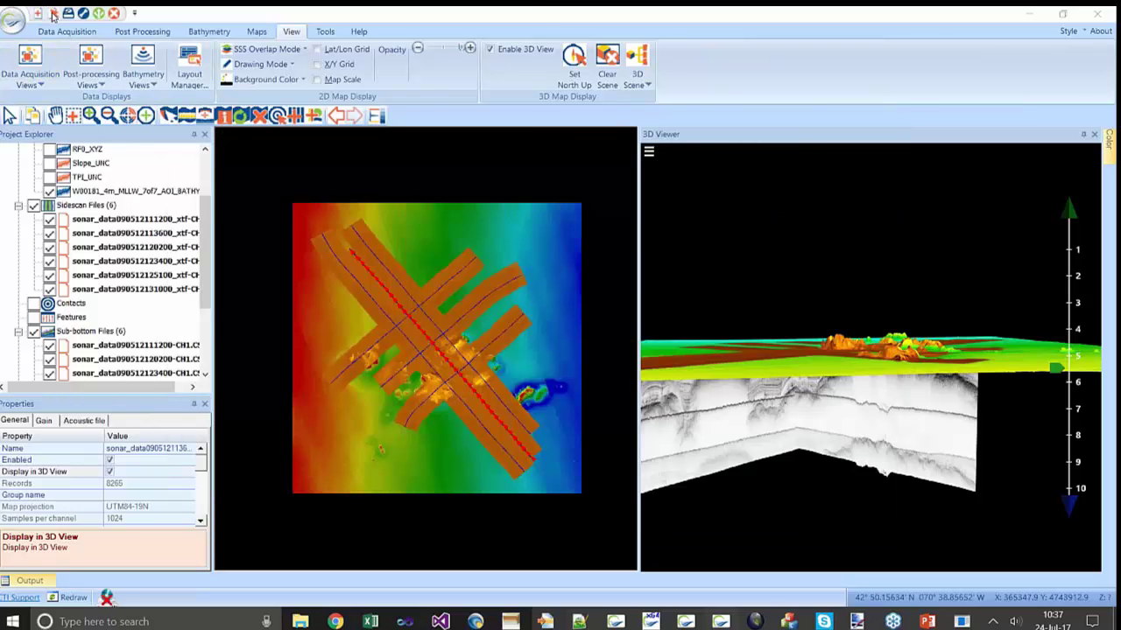
left_click(247, 39)
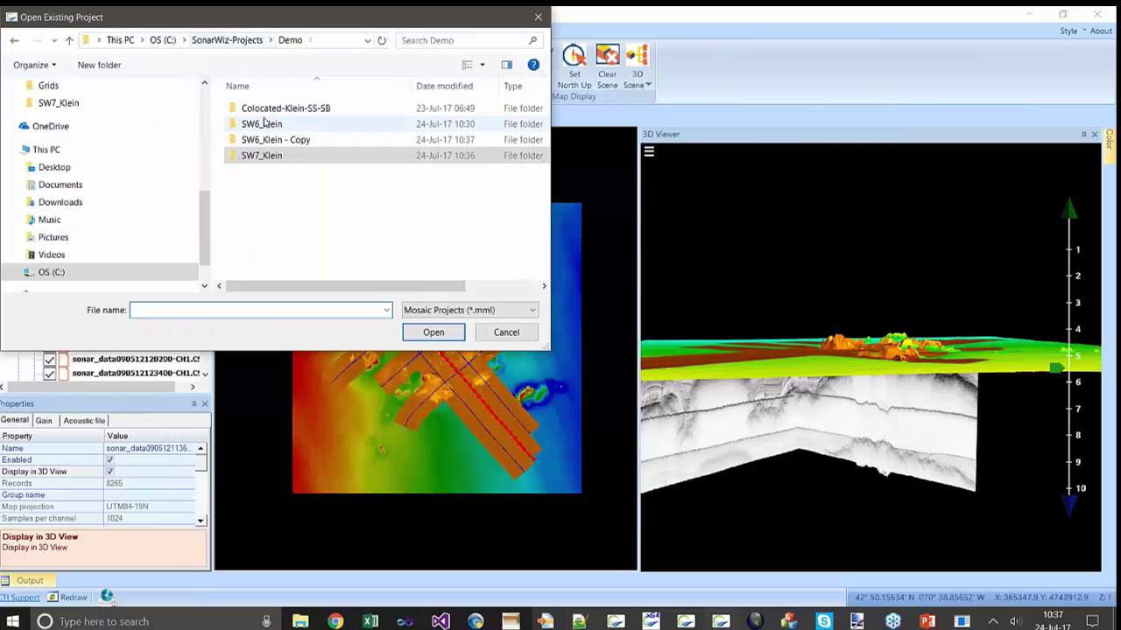
double_click(261, 142)
scroll(318, 233, "down", 5)
left_click(298, 272)
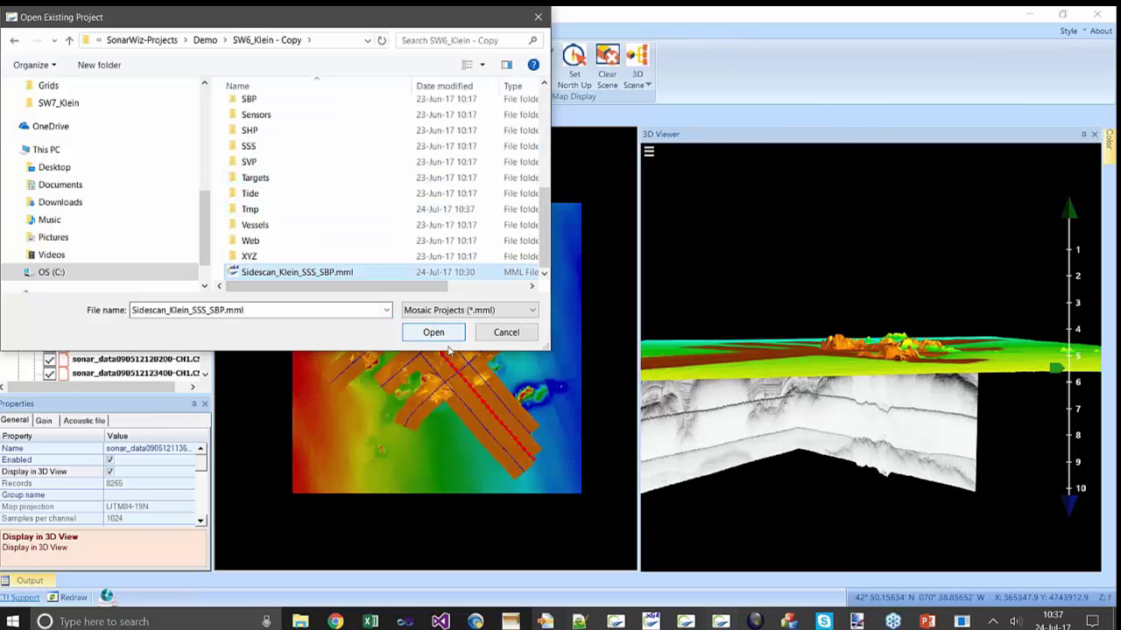
left_click(442, 335)
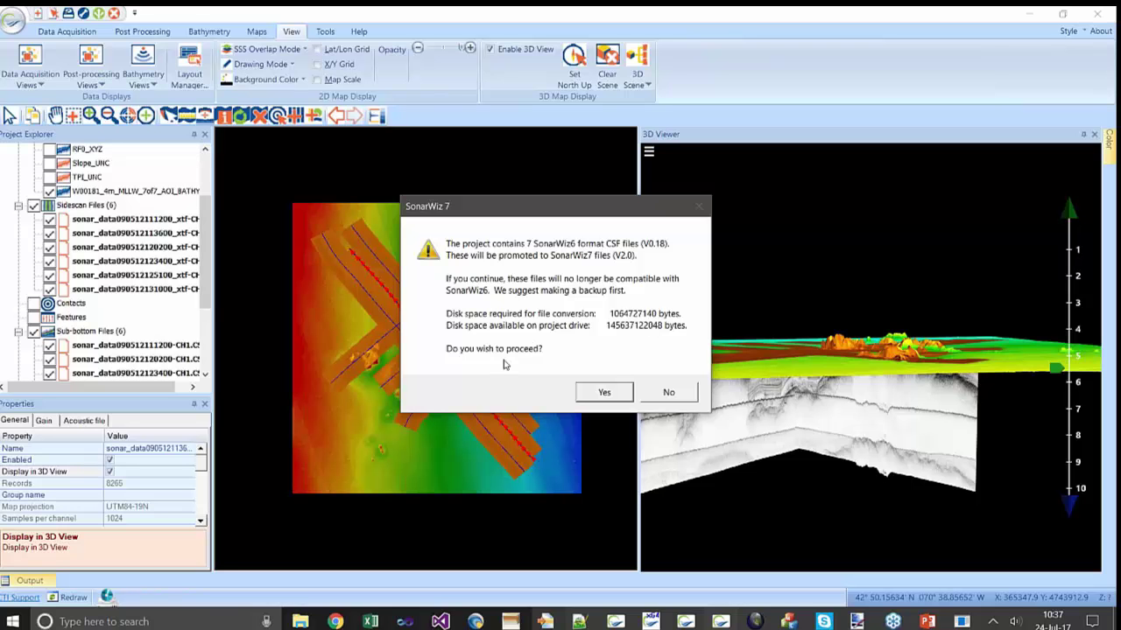
left_click(591, 401)
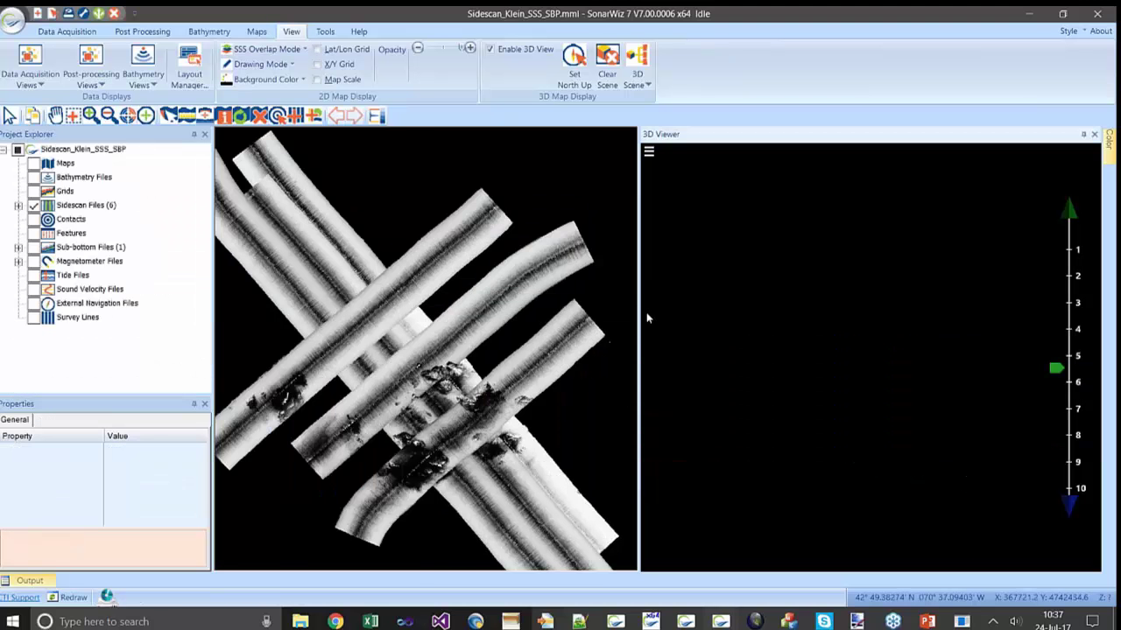
left_click_drag(640, 320, 713, 320)
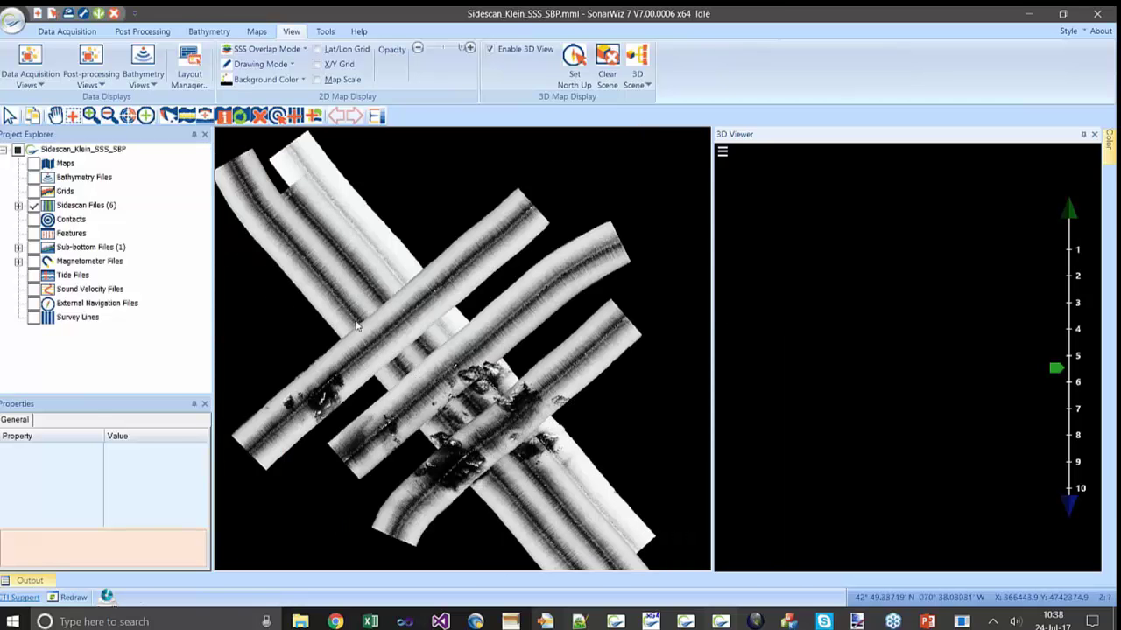
left_click(322, 171)
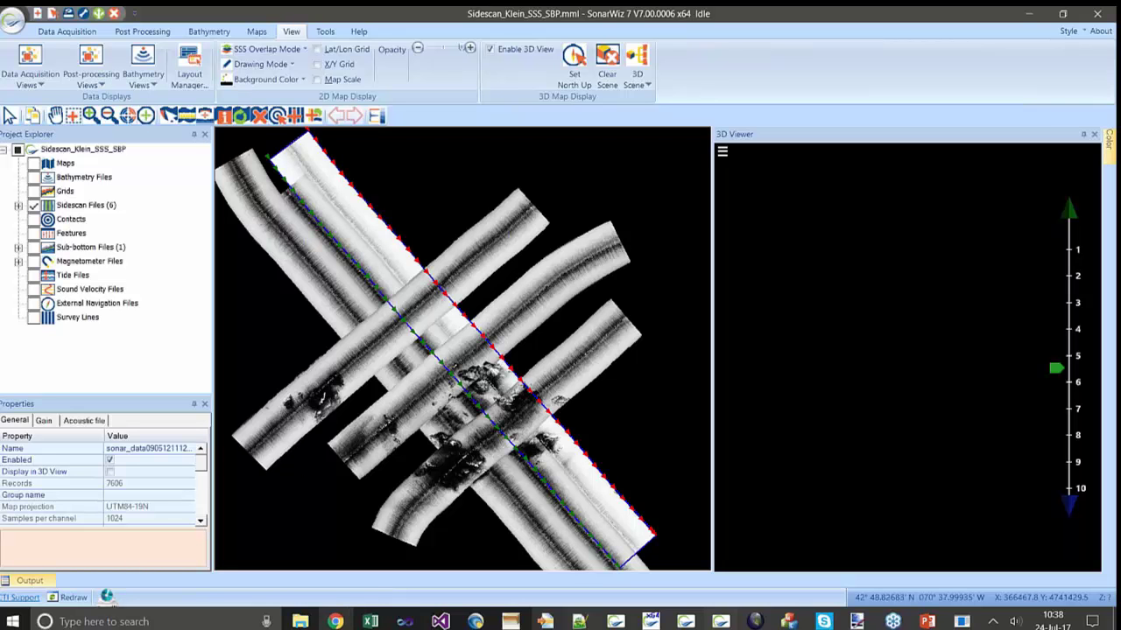
Step: Switch to PowerPoint to check the slides around "SonarWiz 7 – Acquisition", and return to SonarWiz
left_click(928, 622)
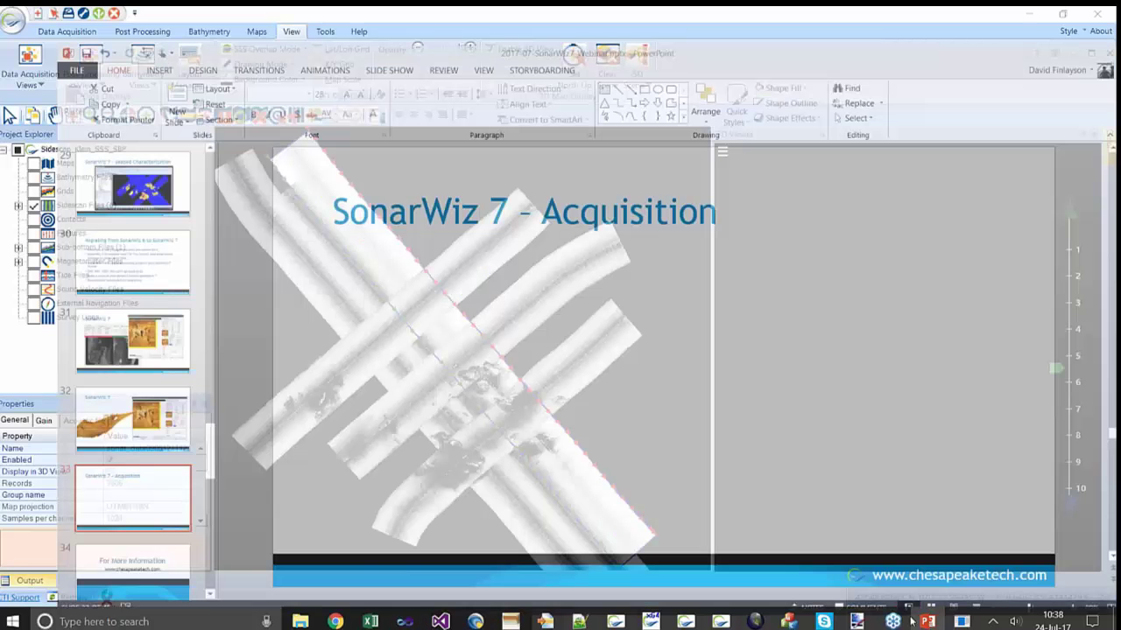
scroll(157, 451, "down", 3)
scroll(158, 461, "up", 2)
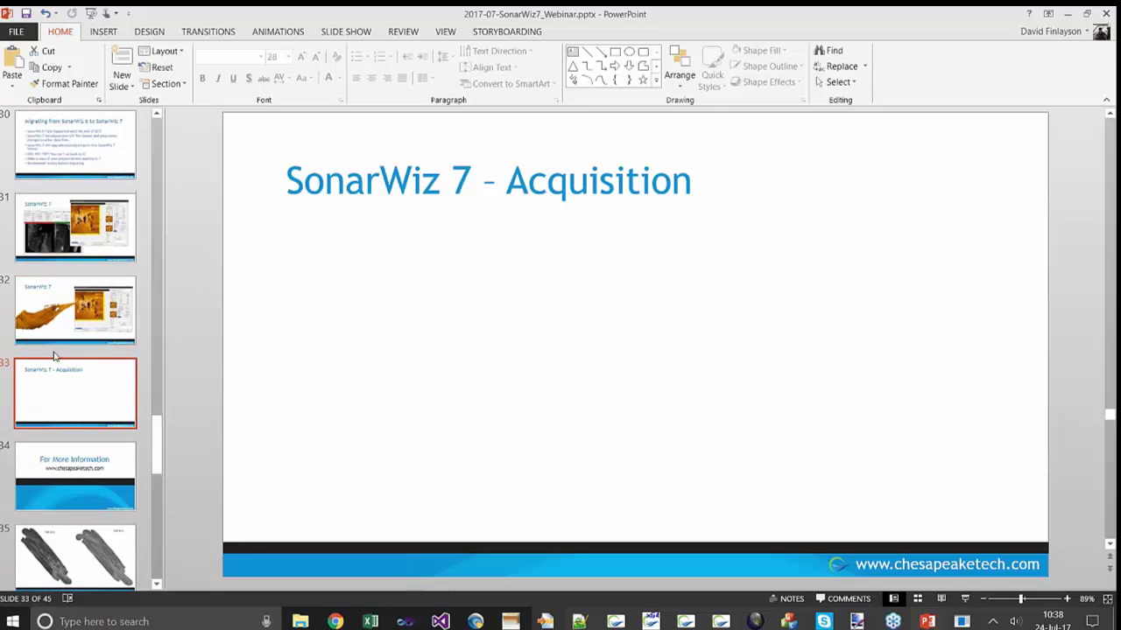
left_click(1067, 14)
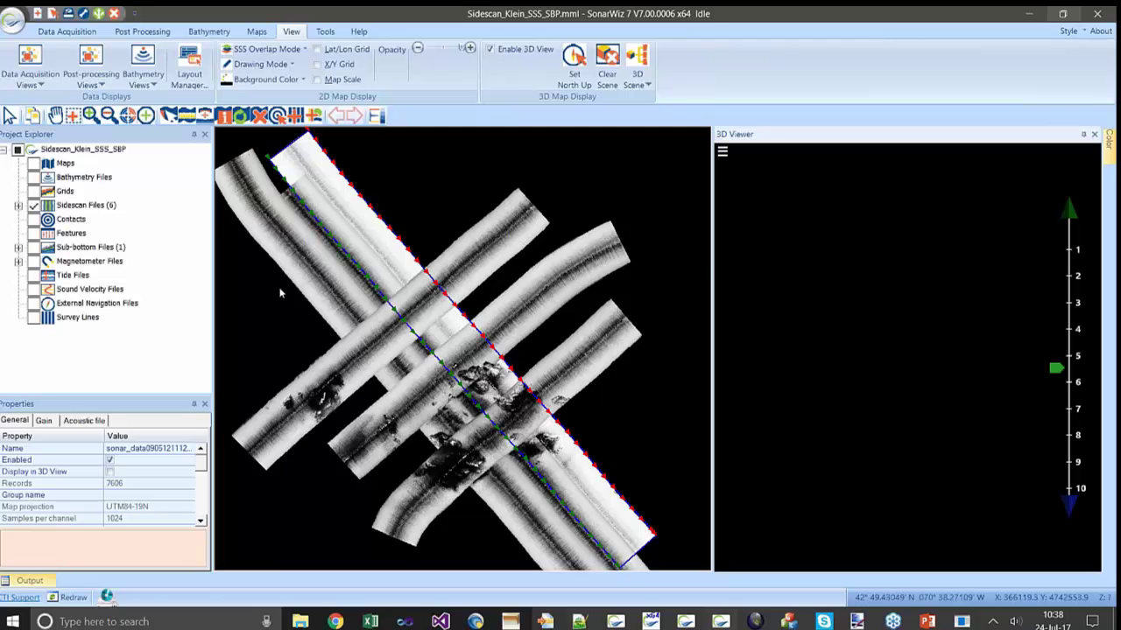
Step: Narrow the 2D map to give the 3D viewer more room
left_click_drag(713, 248, 709, 252)
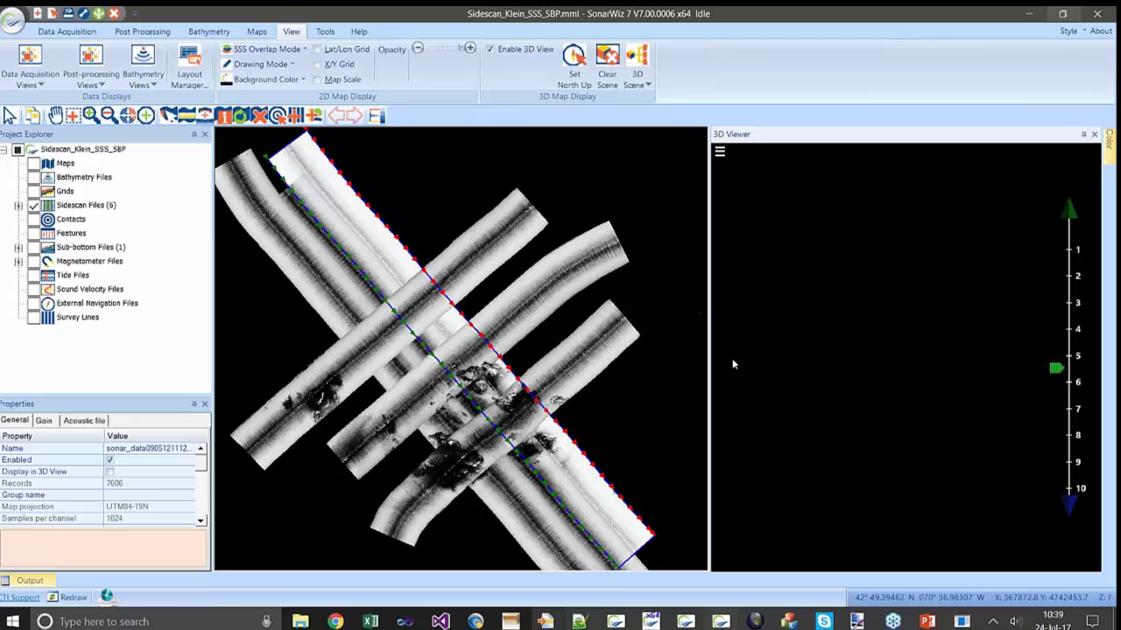
left_click_drag(707, 350, 647, 351)
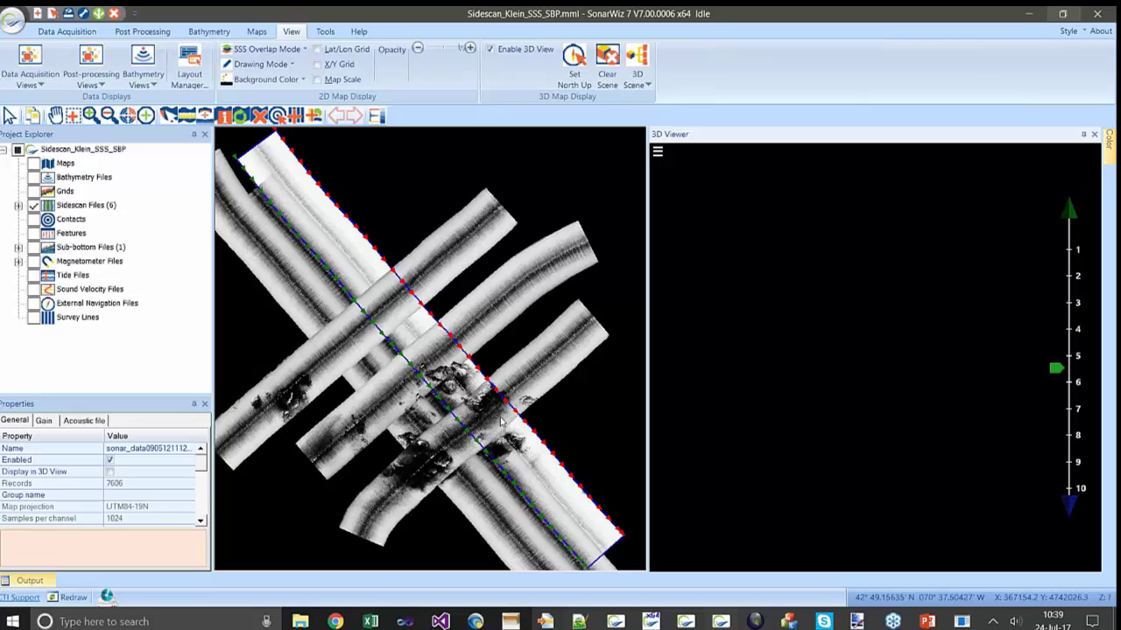
mouse_move(343, 623)
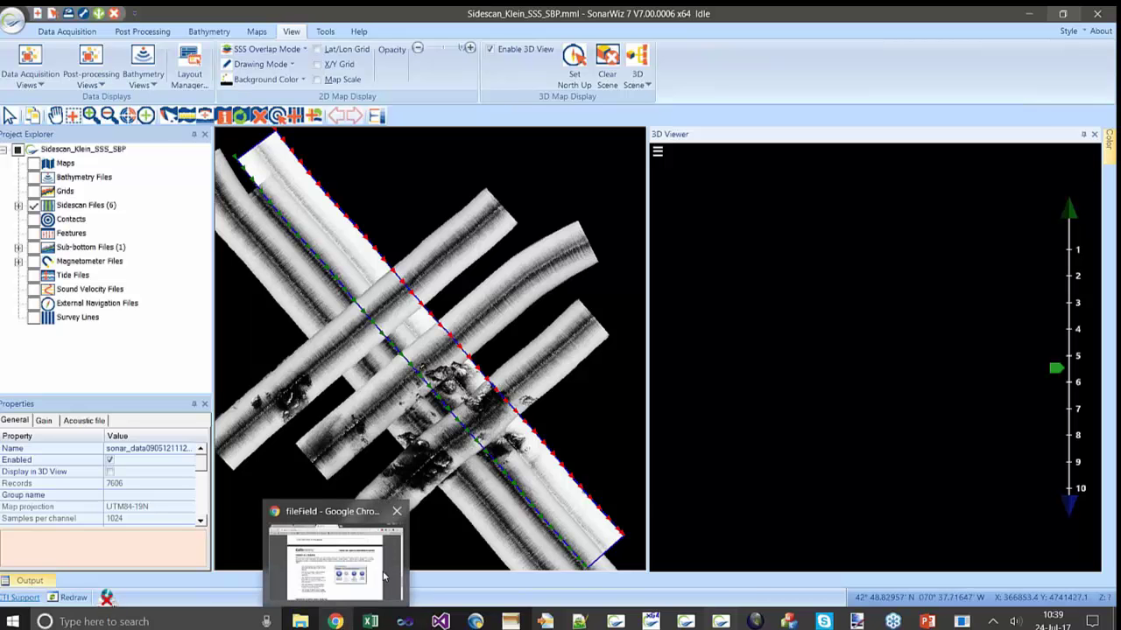
left_click(335, 623)
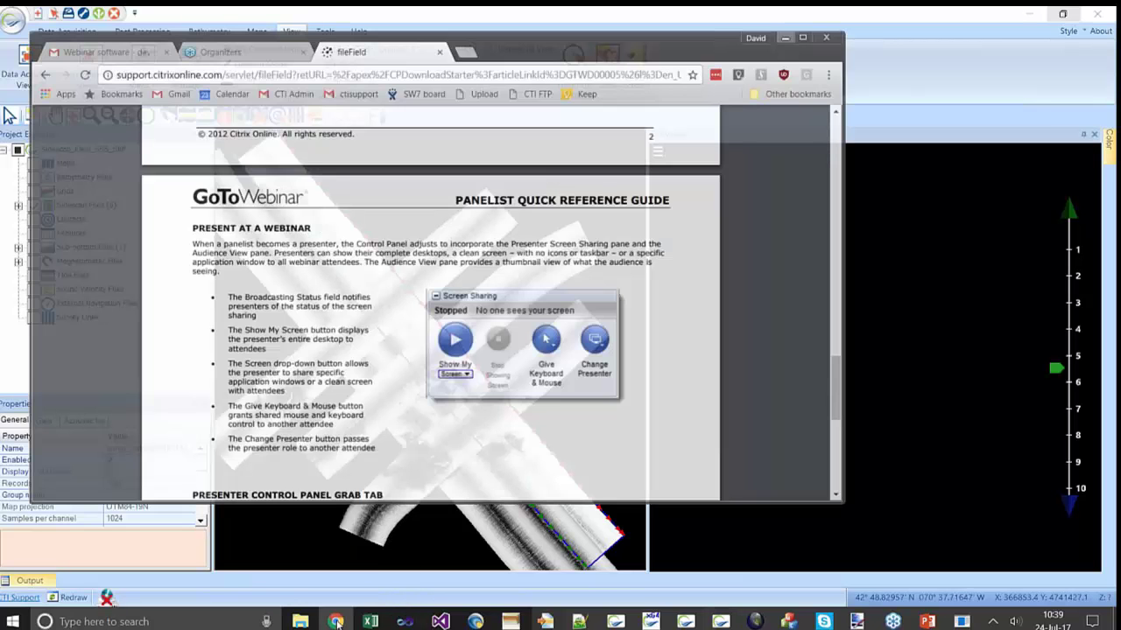
left_click(336, 622)
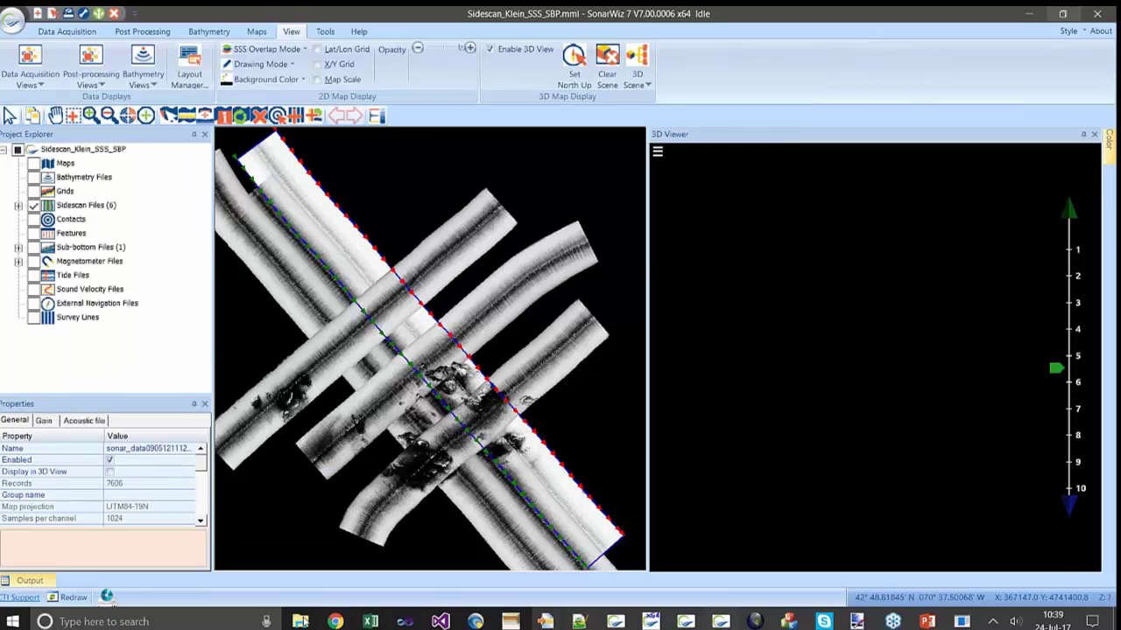
Step: Switch to PowerPoint, look through the SonarWiz 7 slides preceding the Acquisition slide, and return to SonarWiz
left_click(930, 623)
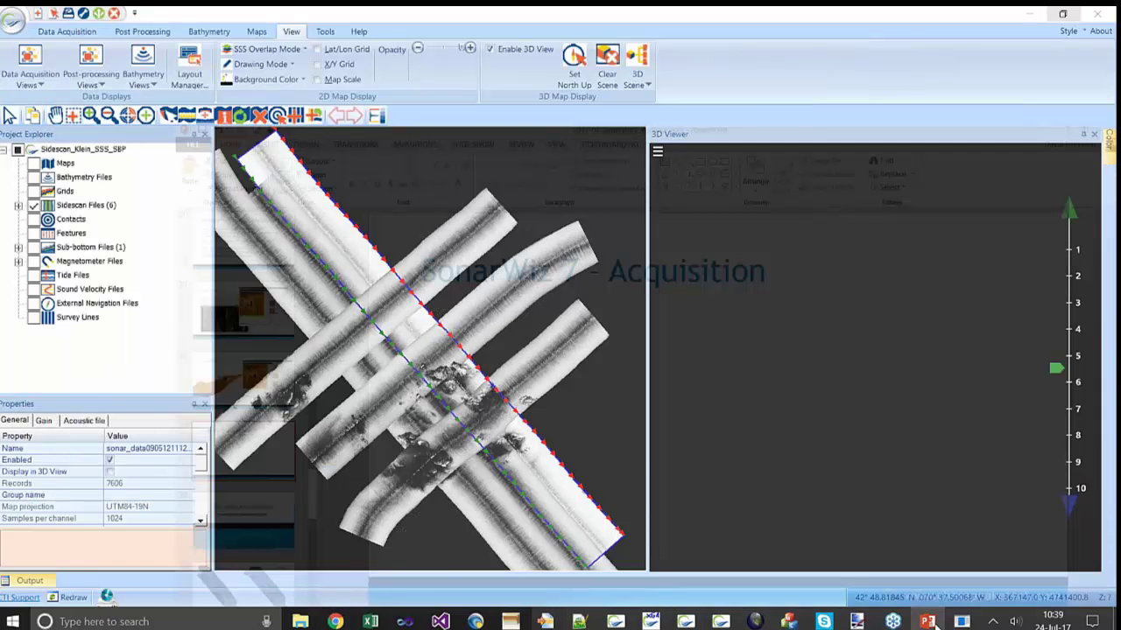
left_click_drag(159, 441, 145, 550)
scroll(134, 412, "up", 10)
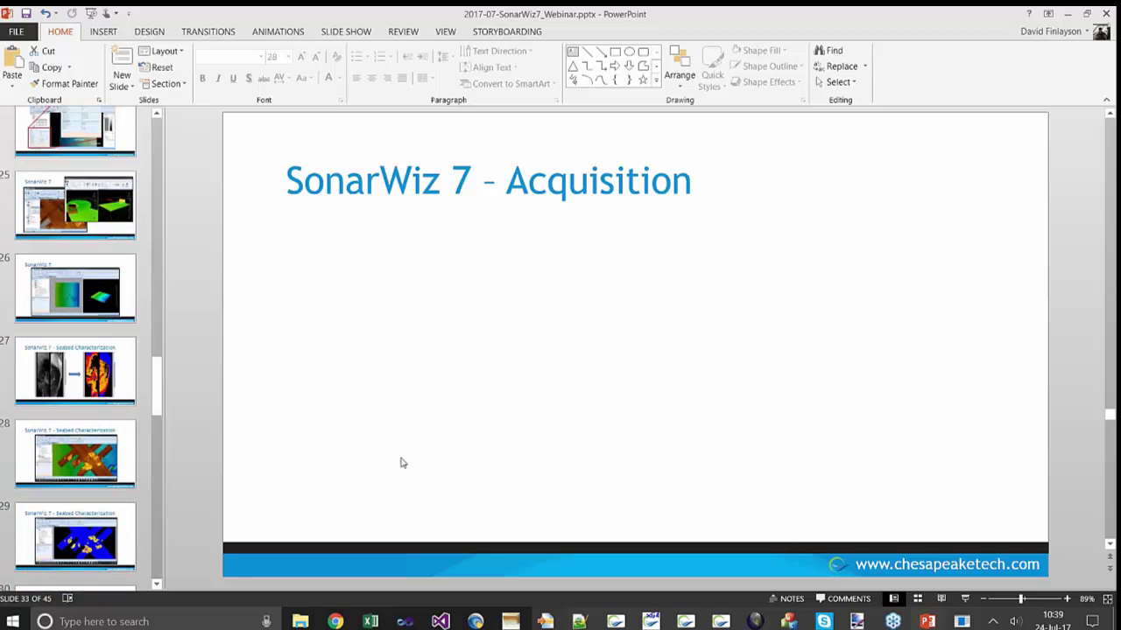
key("alt+Tab")
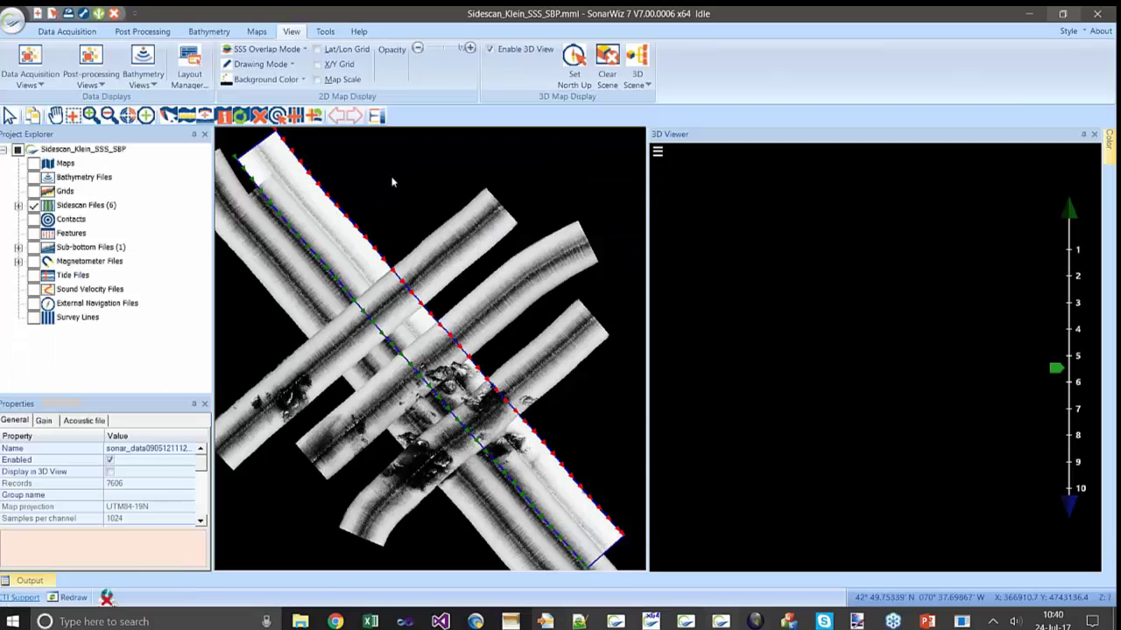
Step: Open the project Sidescan_Klein_SSS_SBP.mml from the SW7_Klein folder under Demo
left_click(54, 11)
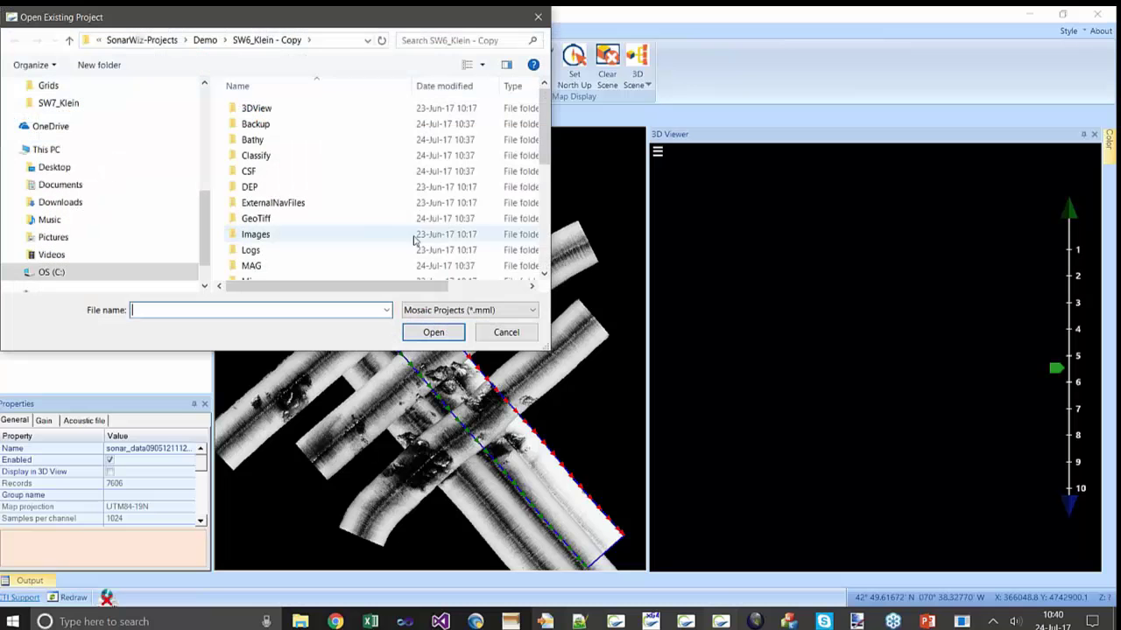
left_click(208, 41)
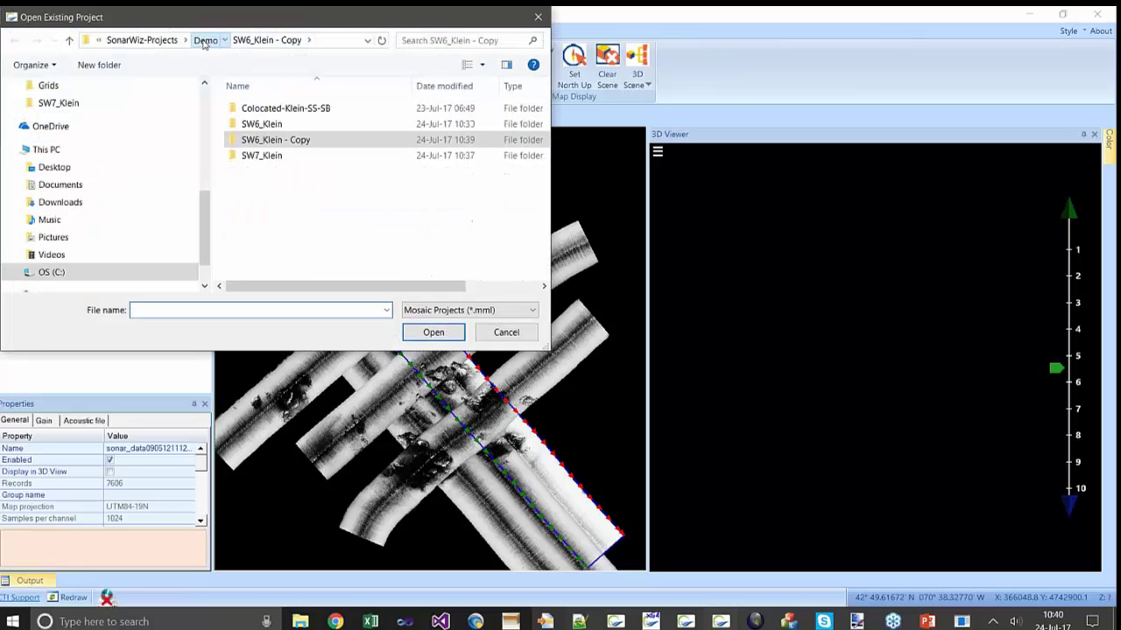
double_click(271, 158)
scroll(305, 195, "down", 5)
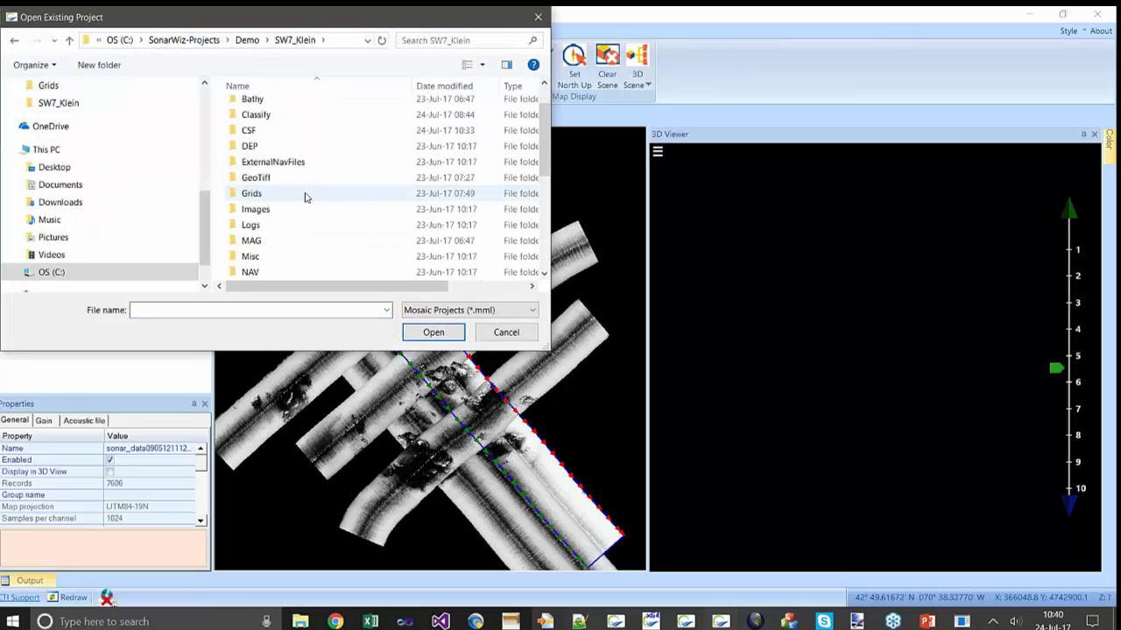
left_click(295, 272)
left_click(433, 333)
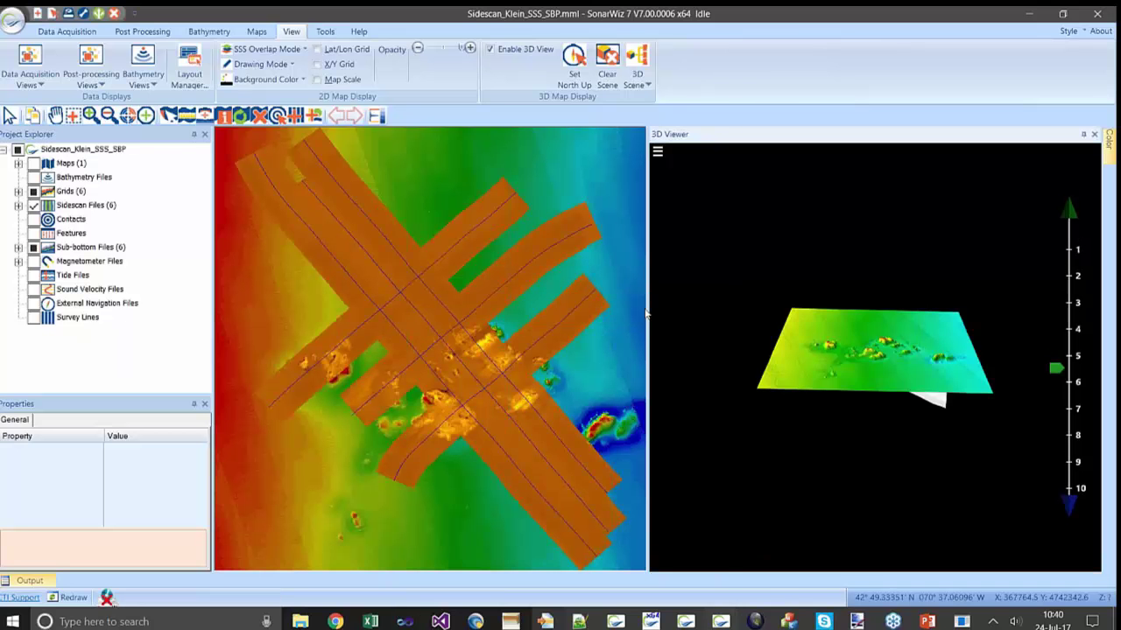
Step: Widen the 2D map at the expense of the 3D viewer and fit the full bathymetry grid in it
left_click_drag(648, 305, 729, 305)
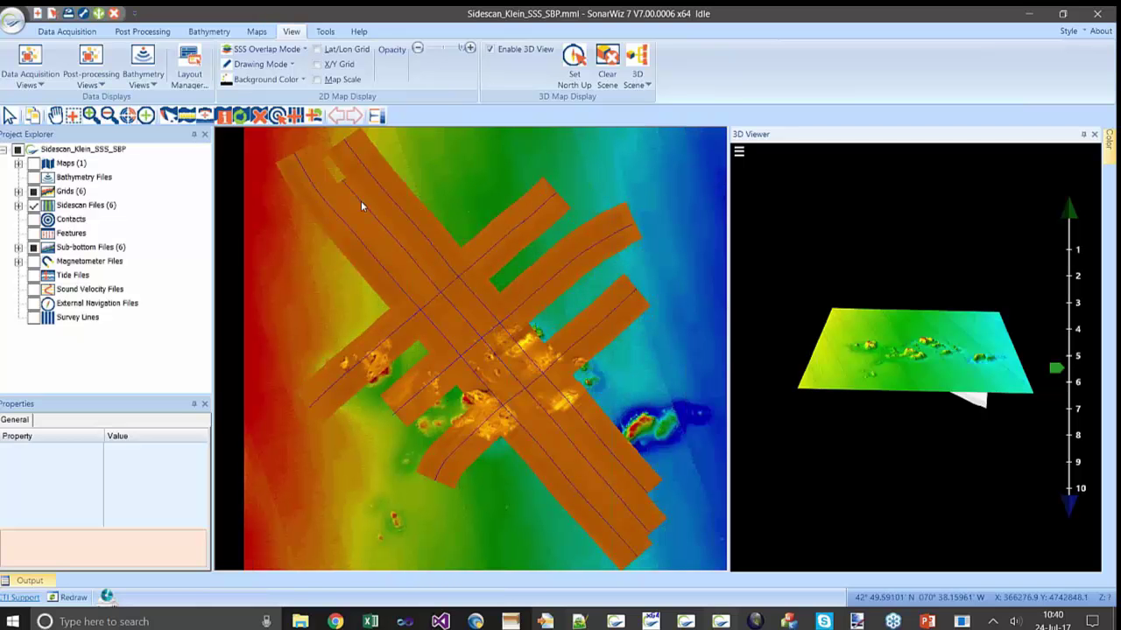
left_click(110, 115)
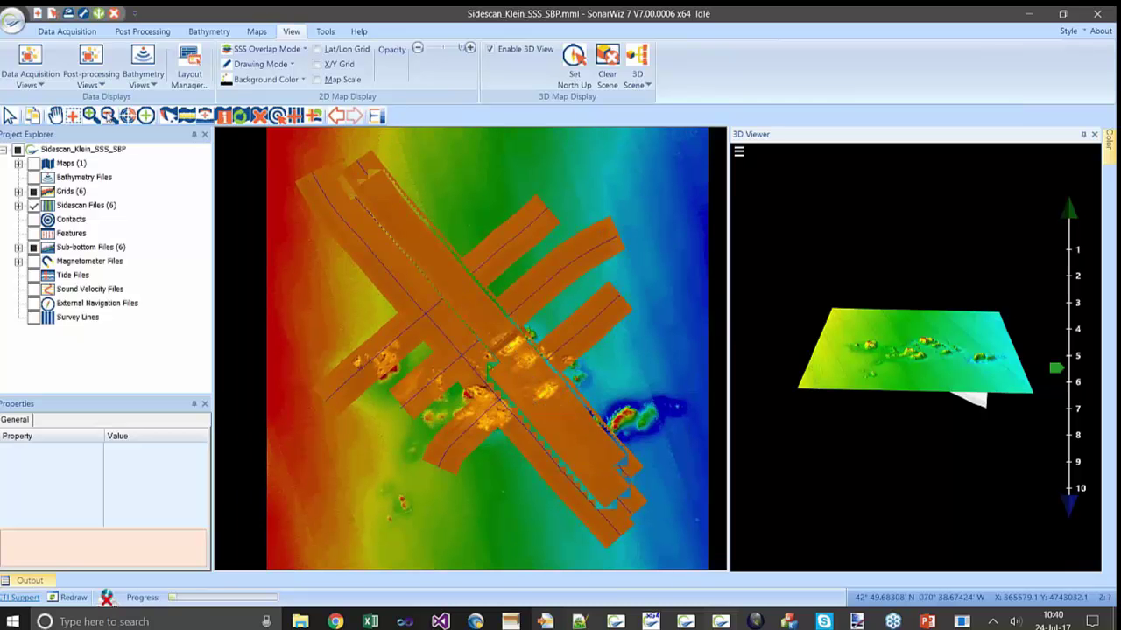
left_click(110, 115)
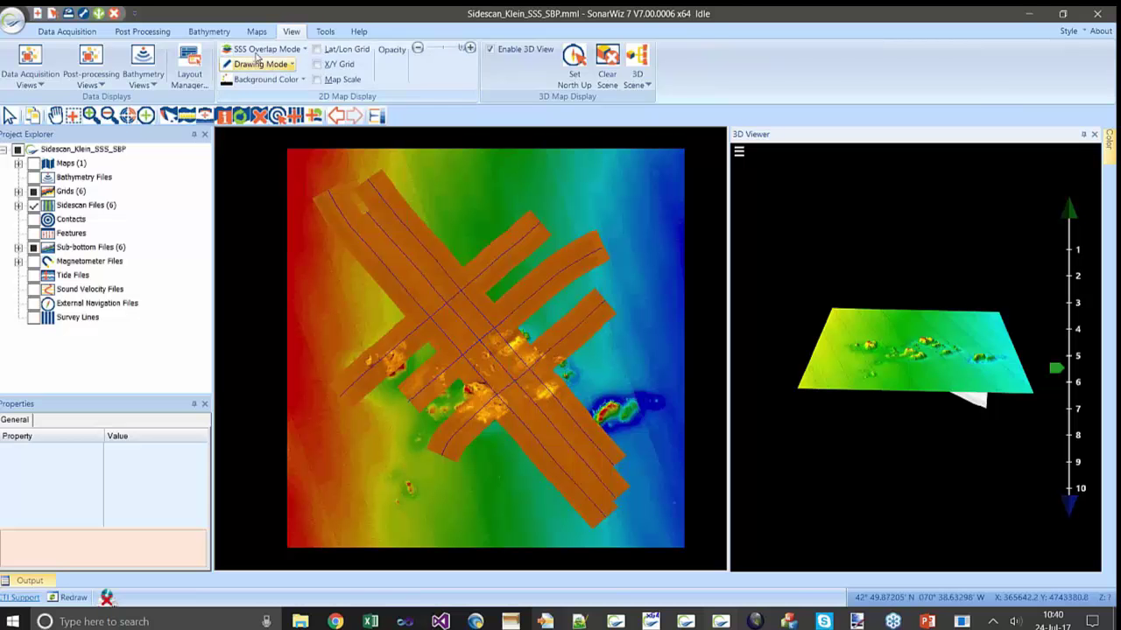
Step: Hide all sidescan files on the 2D map so the W00181_4m_MLLW_7of7_AOI_BATHY grid shows alone with the track lines
left_click(142, 32)
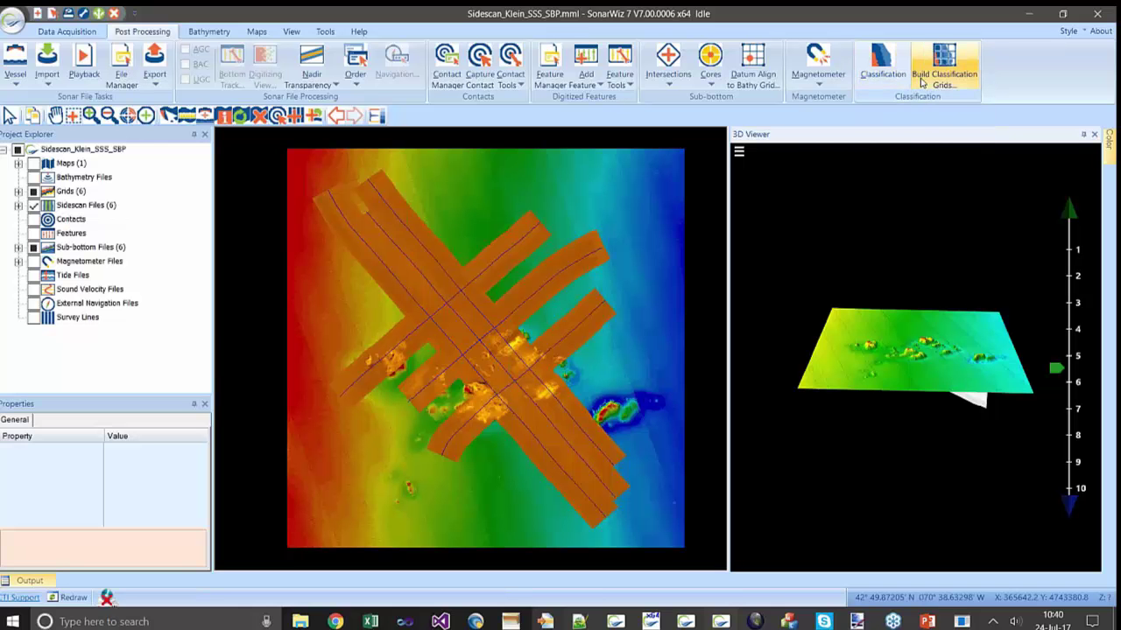
left_click(19, 205)
left_click(34, 205)
left_click(18, 191)
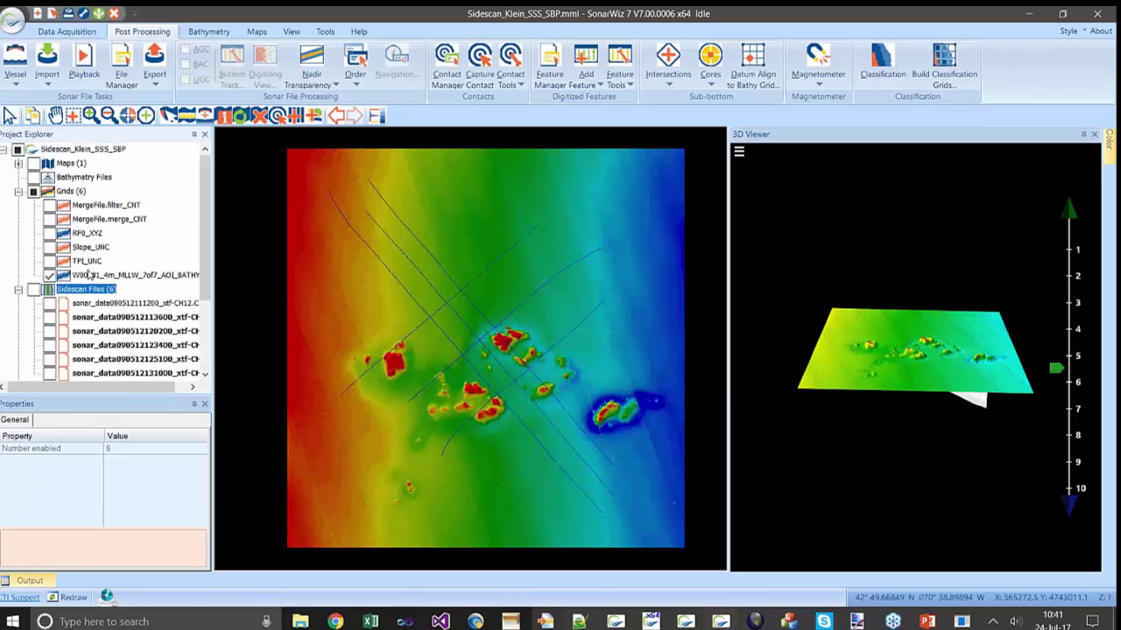
left_click(50, 275)
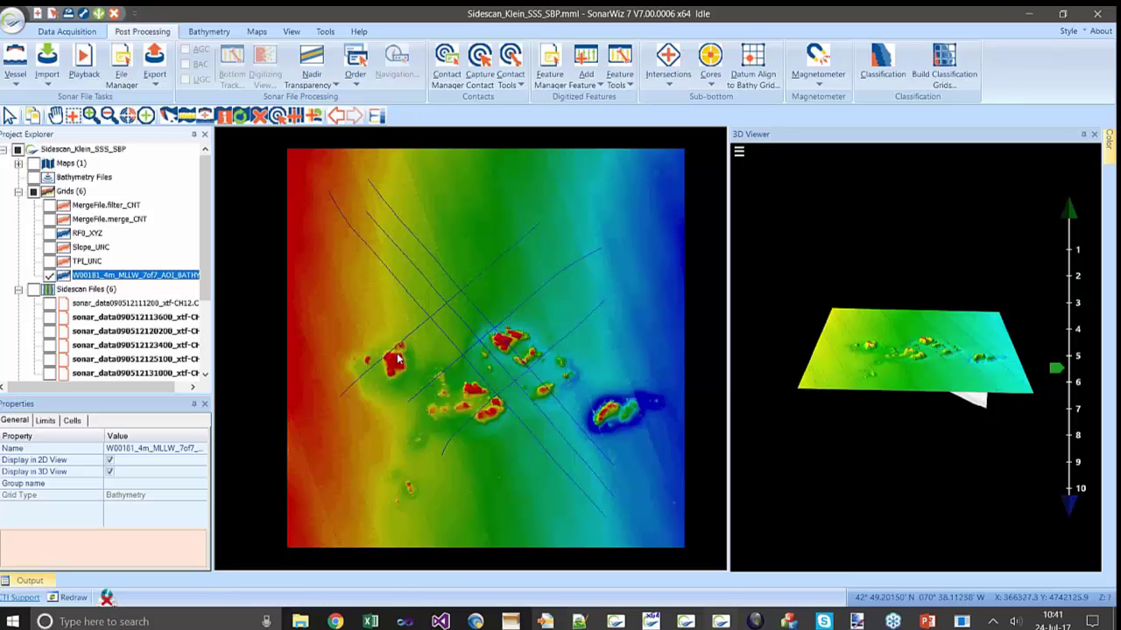
left_click(32, 289)
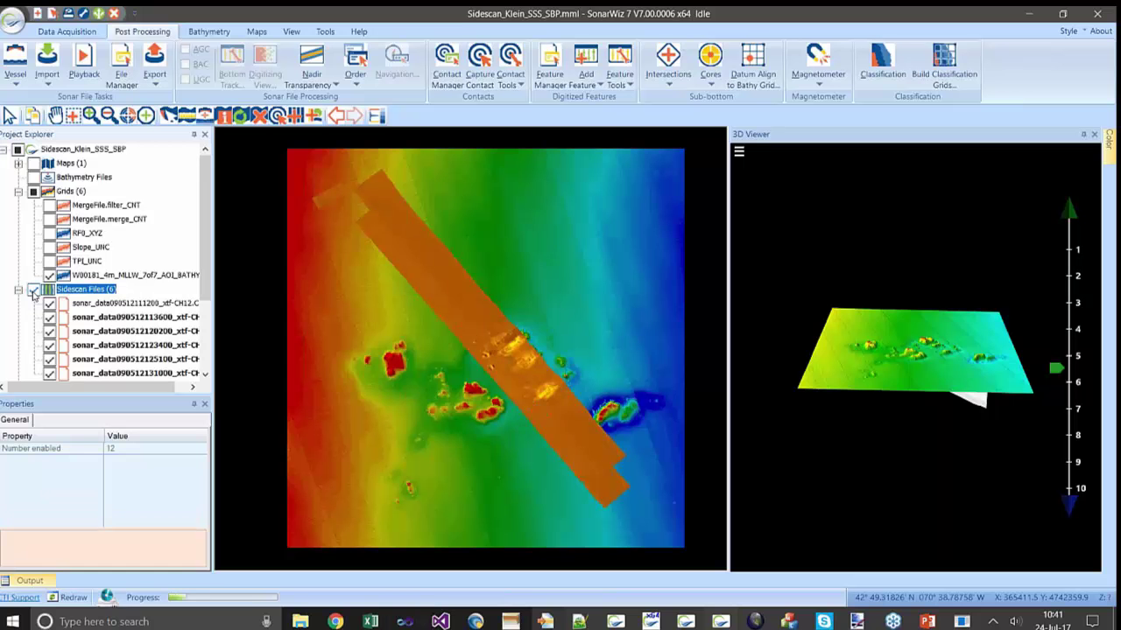
left_click(32, 289)
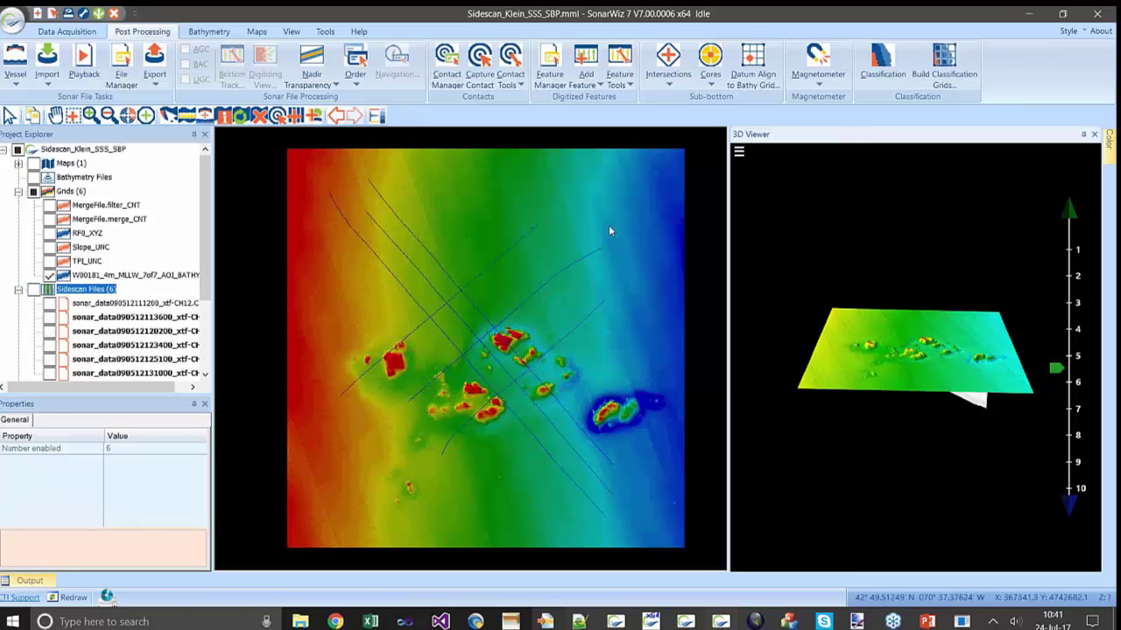
Step: Review the topographic output types offered for building a classification grid, and cancel without creating one
left_click(943, 68)
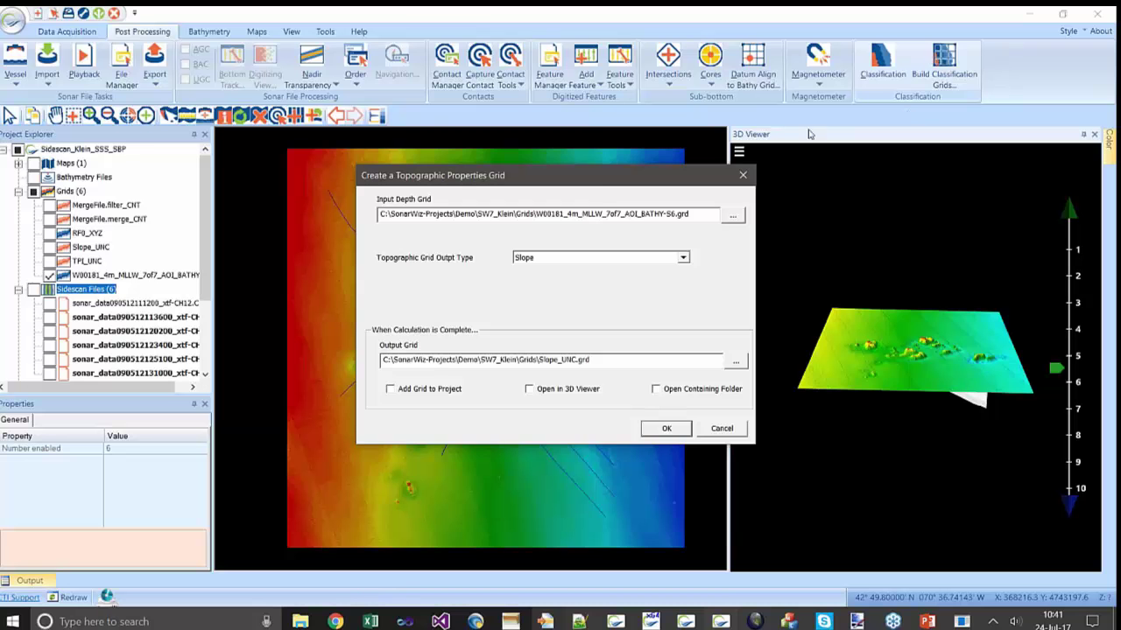
left_click_drag(600, 179, 581, 220)
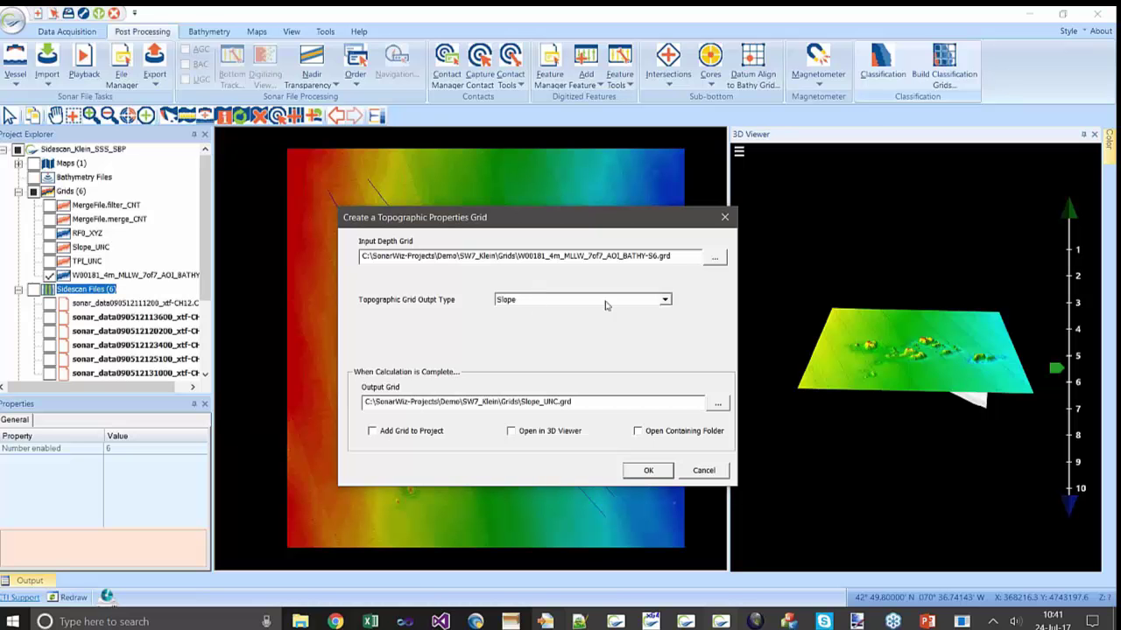
left_click(665, 300)
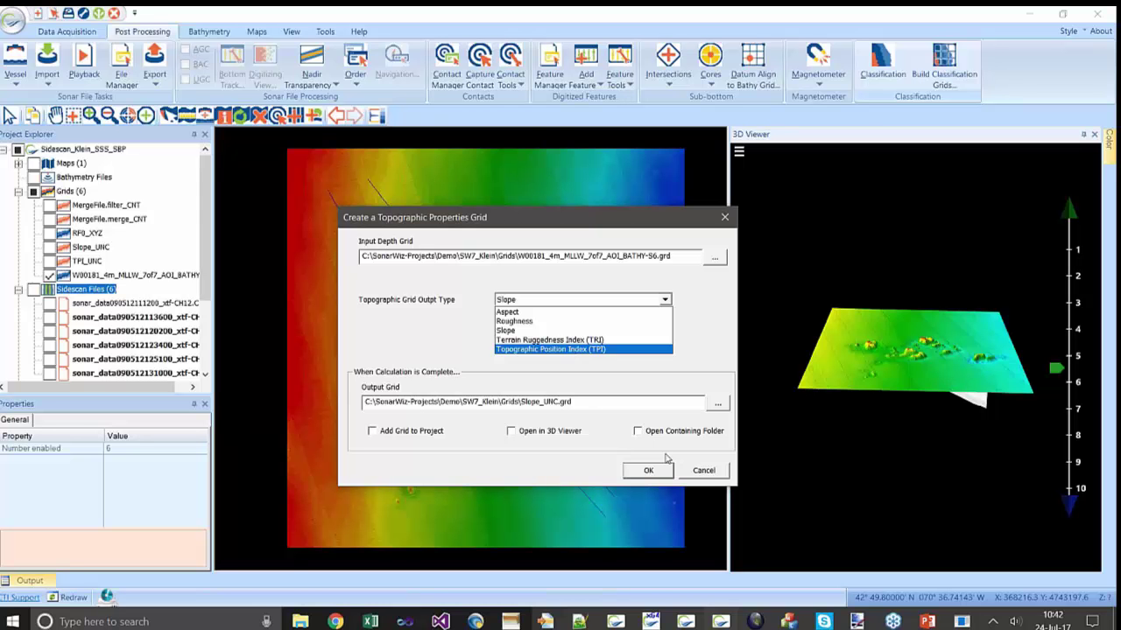
left_click(701, 473)
left_click(724, 218)
Step: Replace the W00181 bathymetry grid with the Slope_UNC grid on the 2D map and display all sidescan files again
left_click(50, 263)
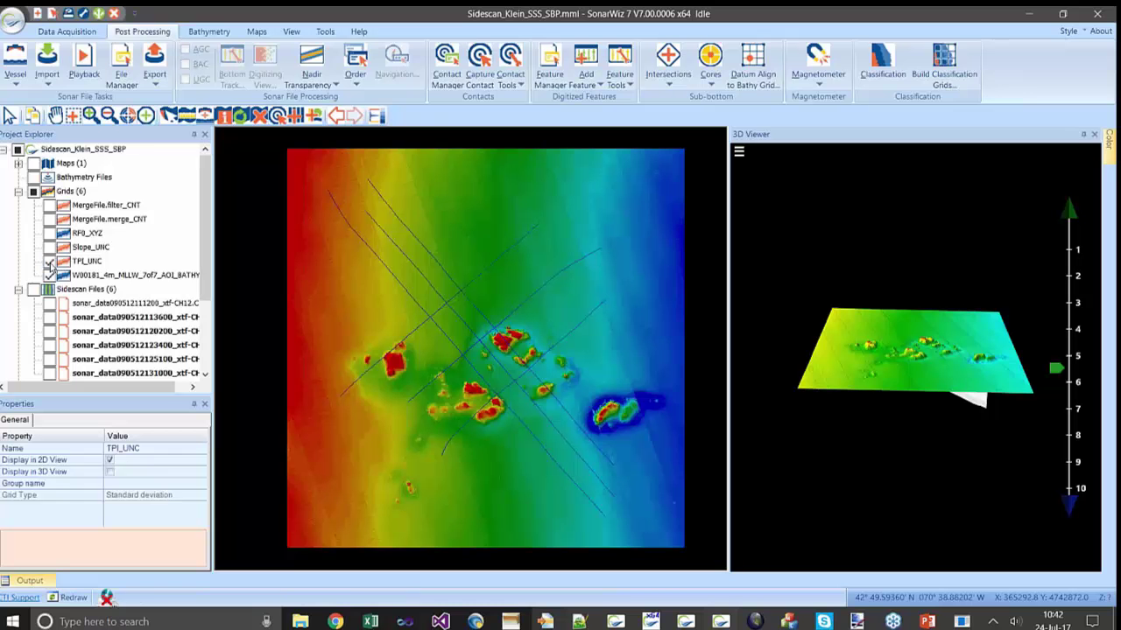
left_click(50, 249)
left_click(50, 275)
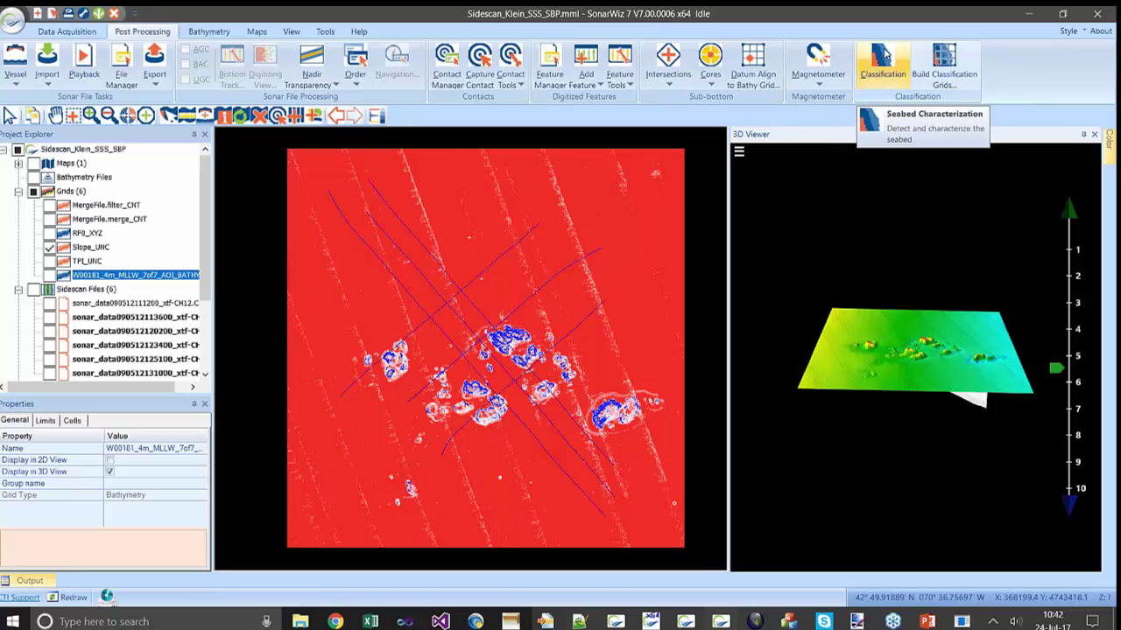
left_click(34, 290)
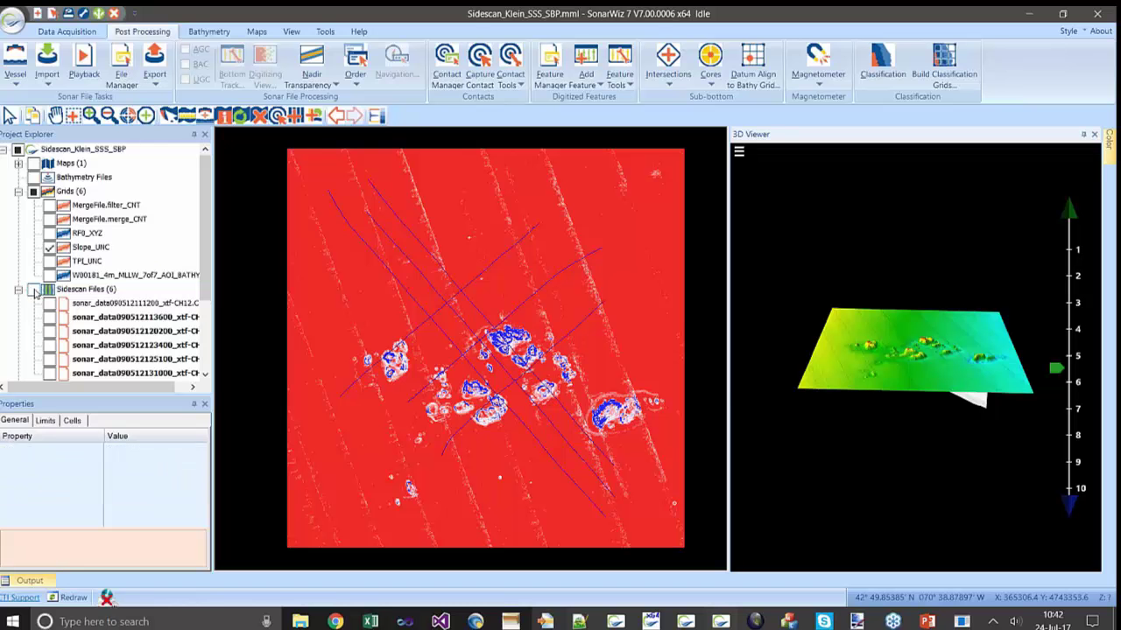
left_click(882, 63)
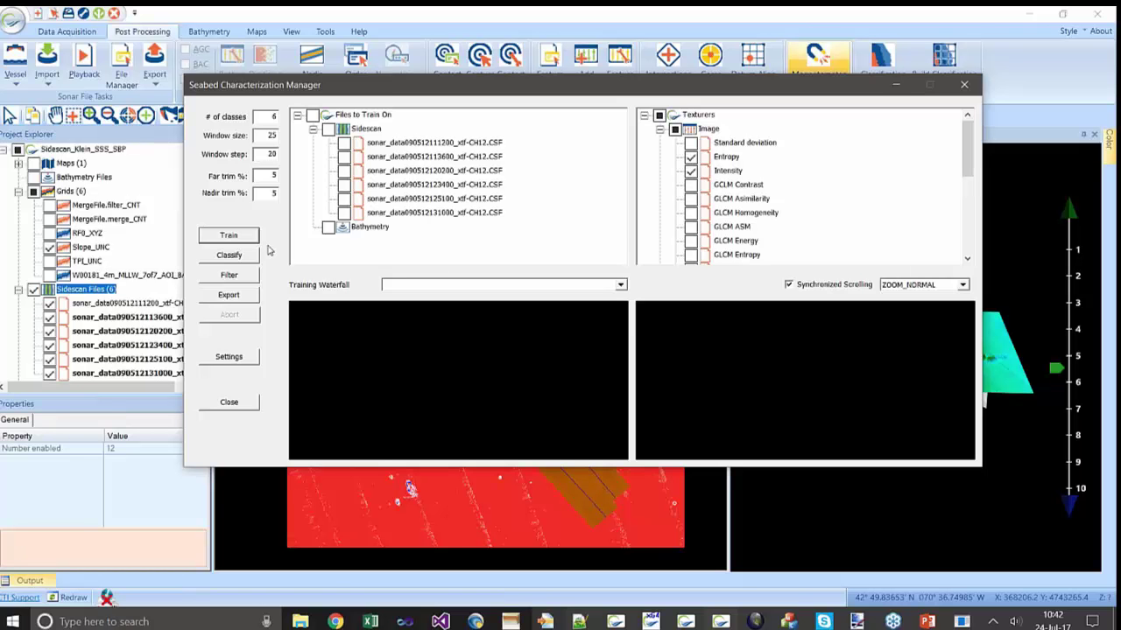
left_click(344, 142)
left_click(229, 236)
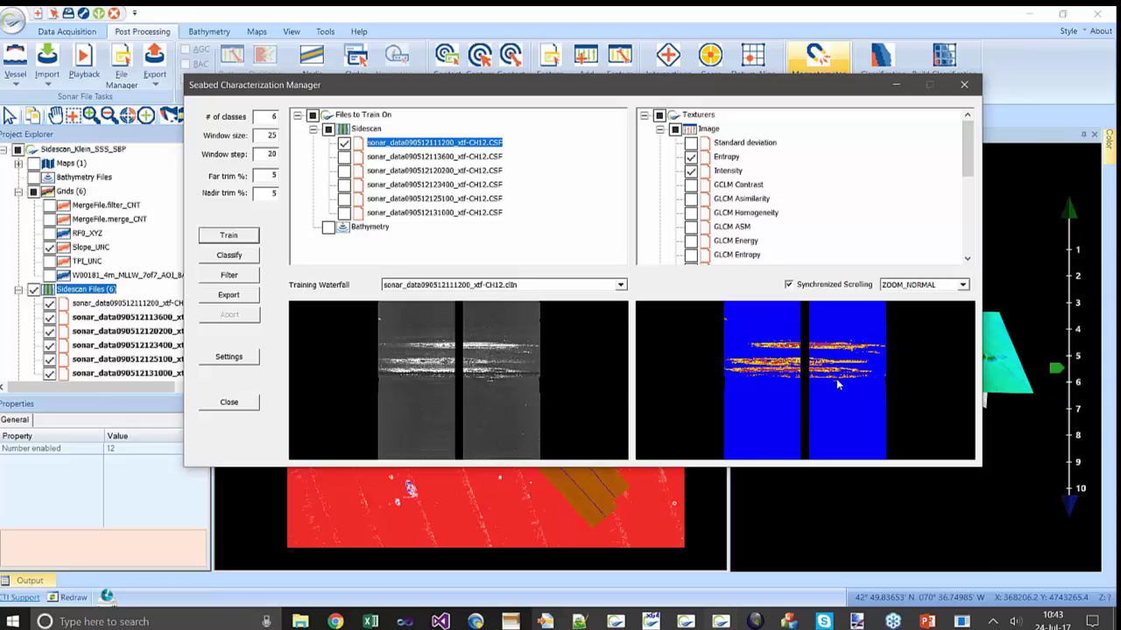
Step: Set the training waterfall zoom to ZOOM_FITWIDTH, compare the sidescan and class images, and close the Seabed Characterization Manager
left_click(911, 284)
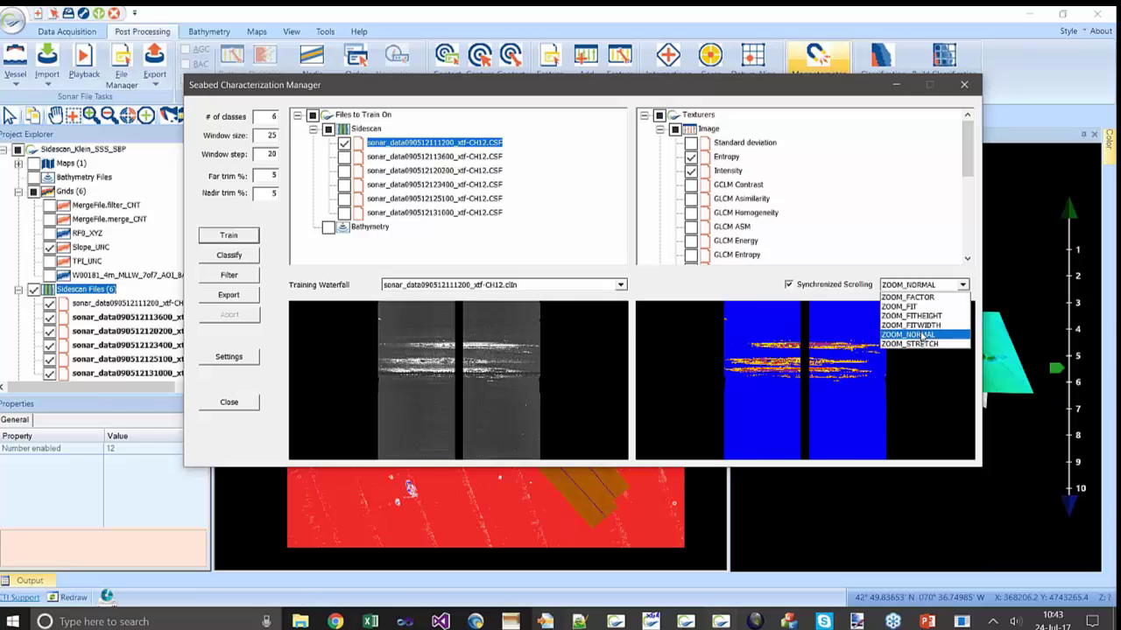
left_click(917, 325)
left_click_drag(622, 320, 619, 403)
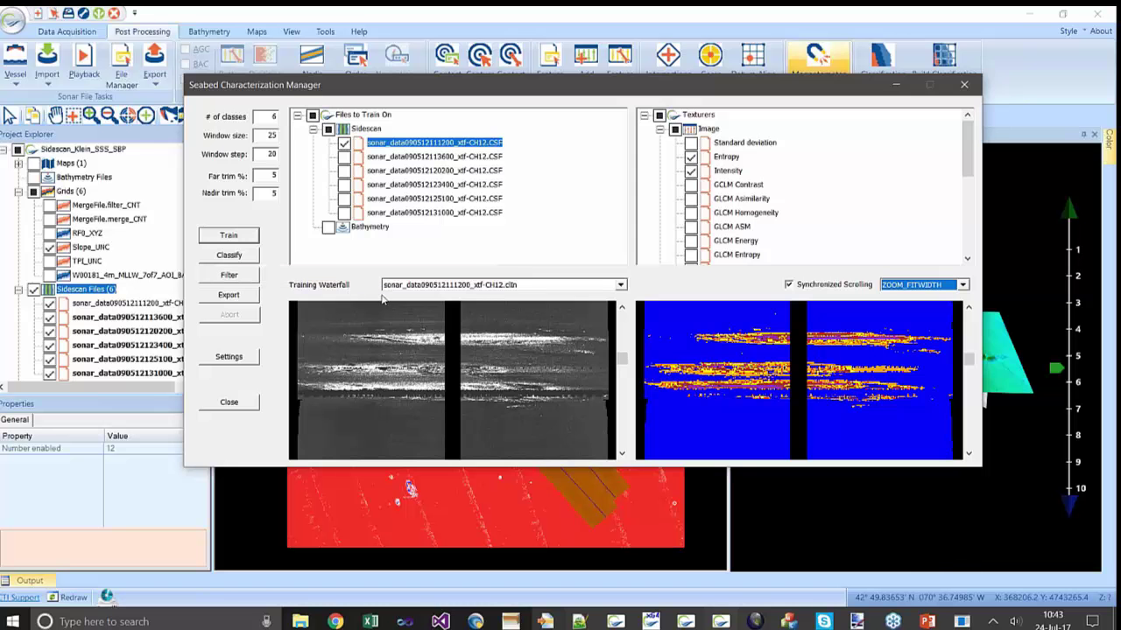
left_click(964, 85)
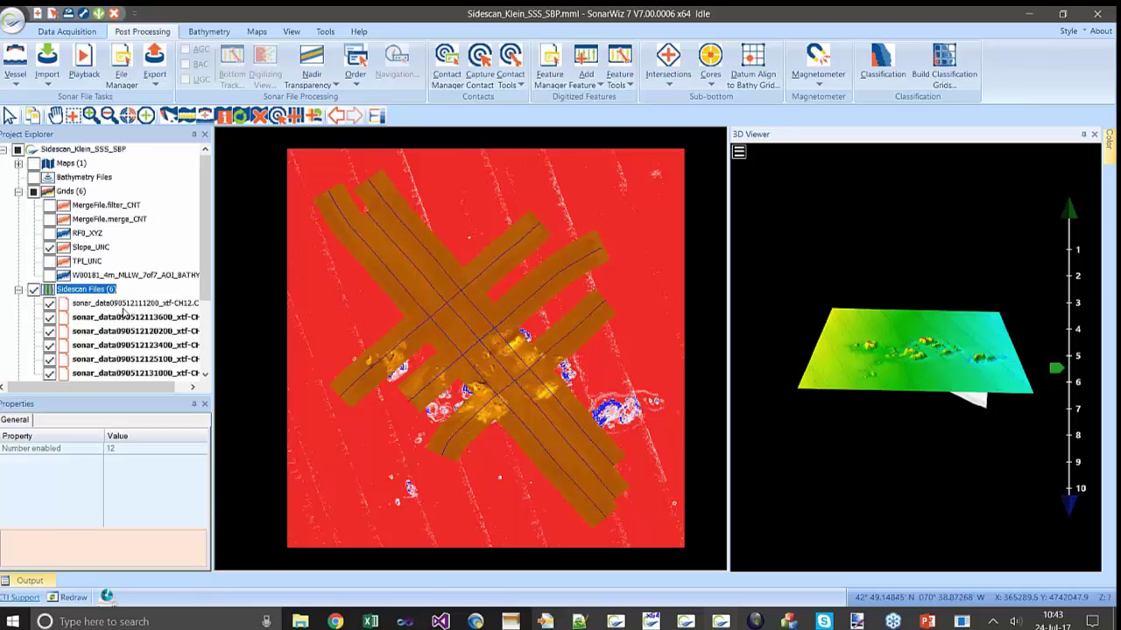
Step: Display the MergeFile.class.shp class polygons over the sidescan imagery and examine them around the western outcrops
left_click(34, 164)
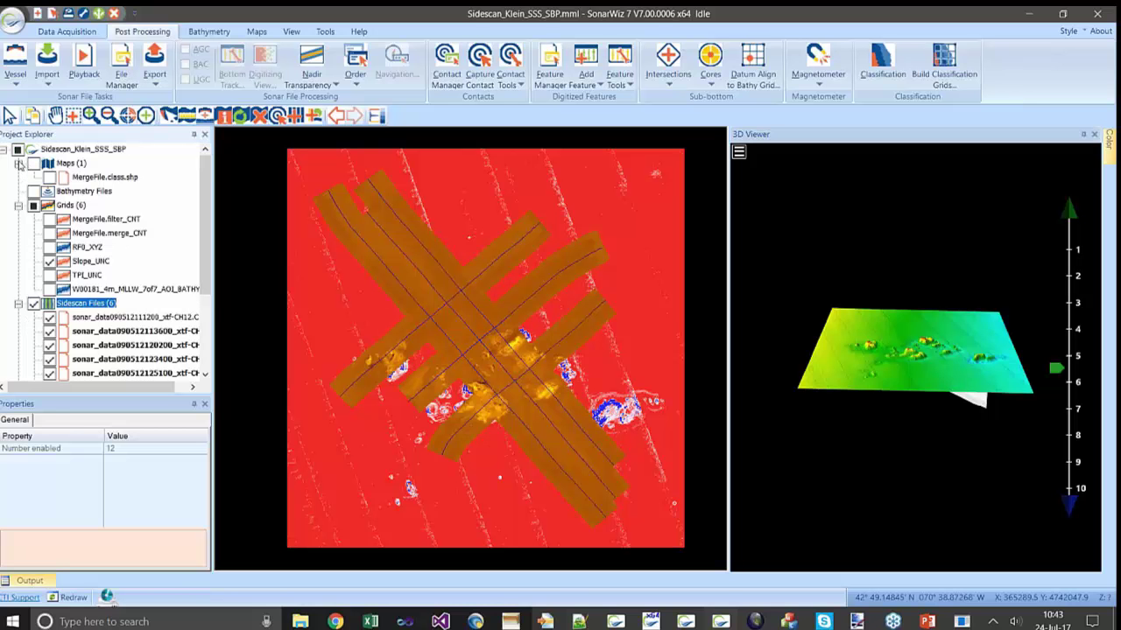
left_click(49, 178)
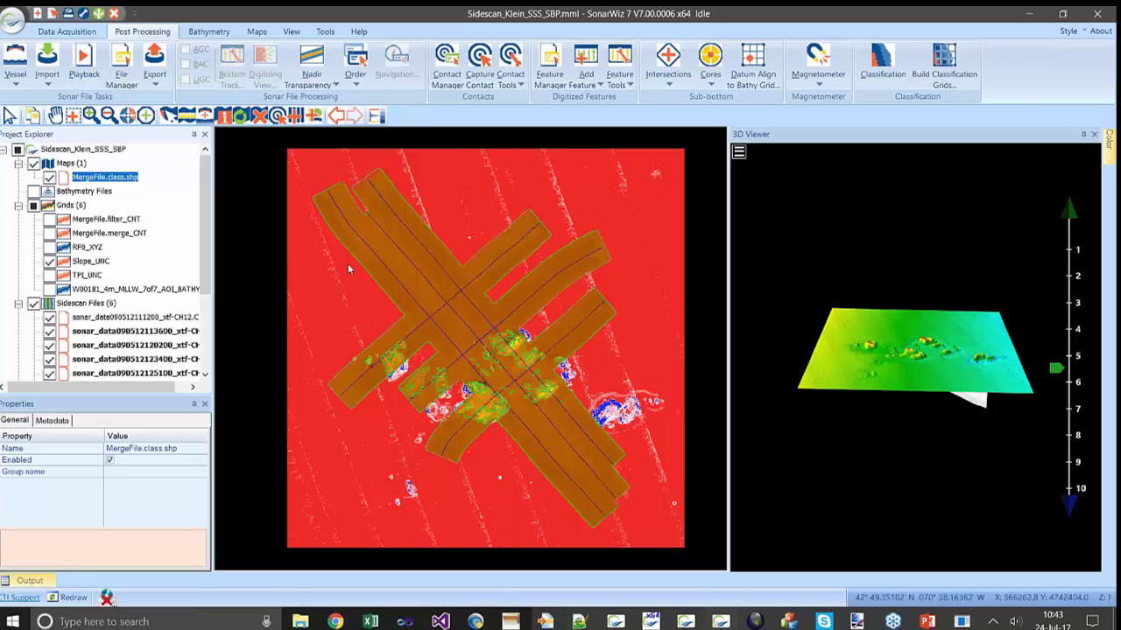
left_click(76, 116)
left_click(440, 412)
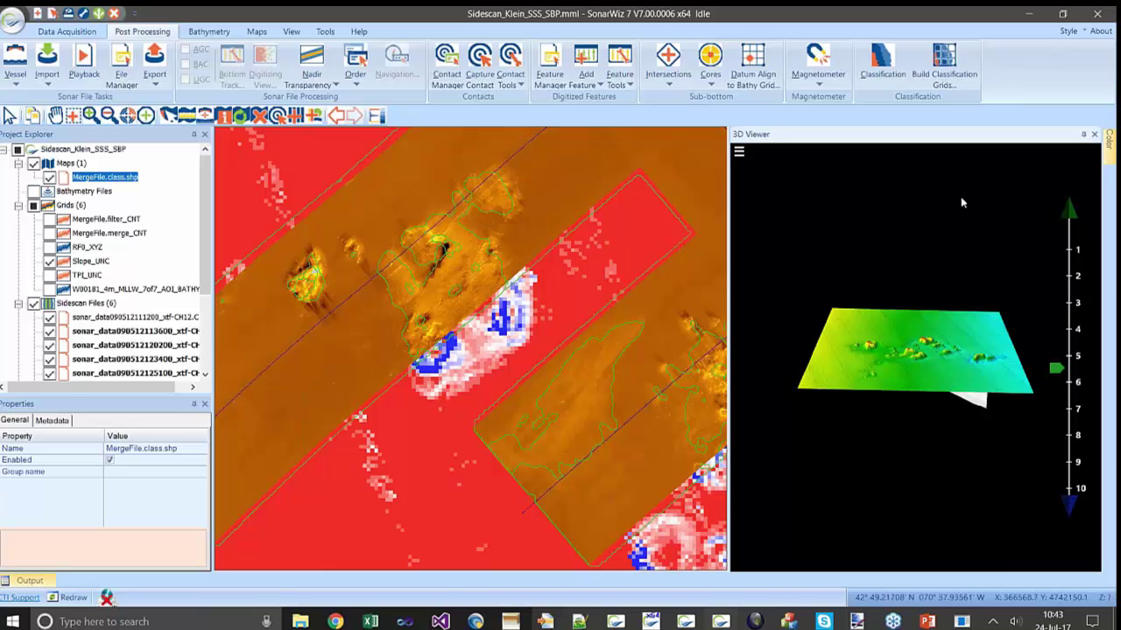
Step: Auto-scale the sidescan color mapping for stronger contrast and hide the Slope_UNC grid on the map
mouse_move(1107, 145)
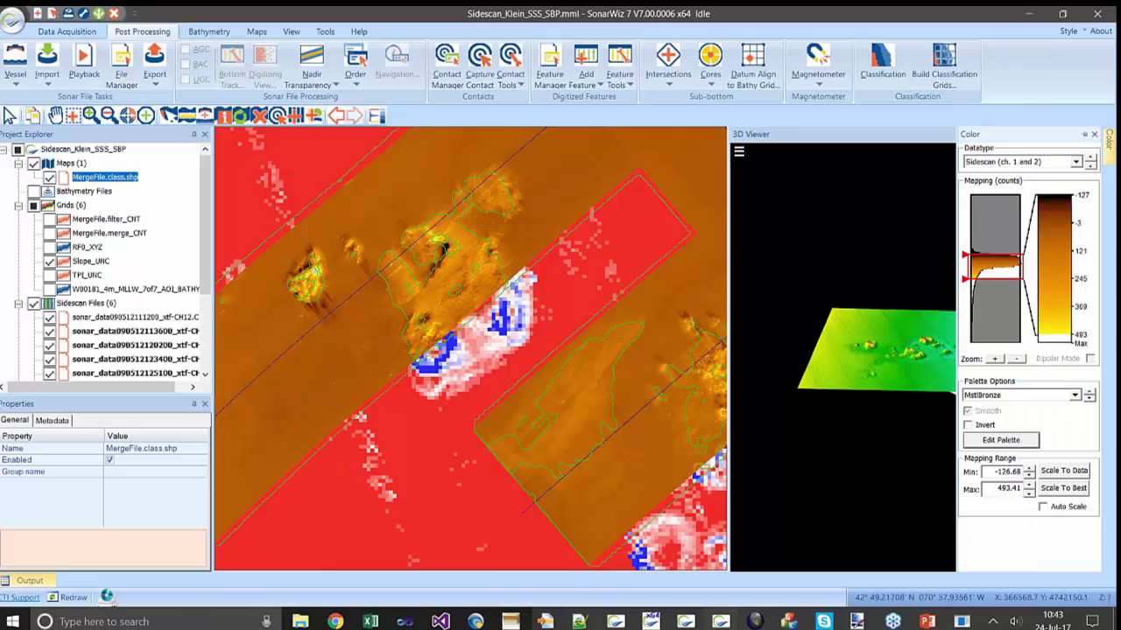
left_click(1065, 508)
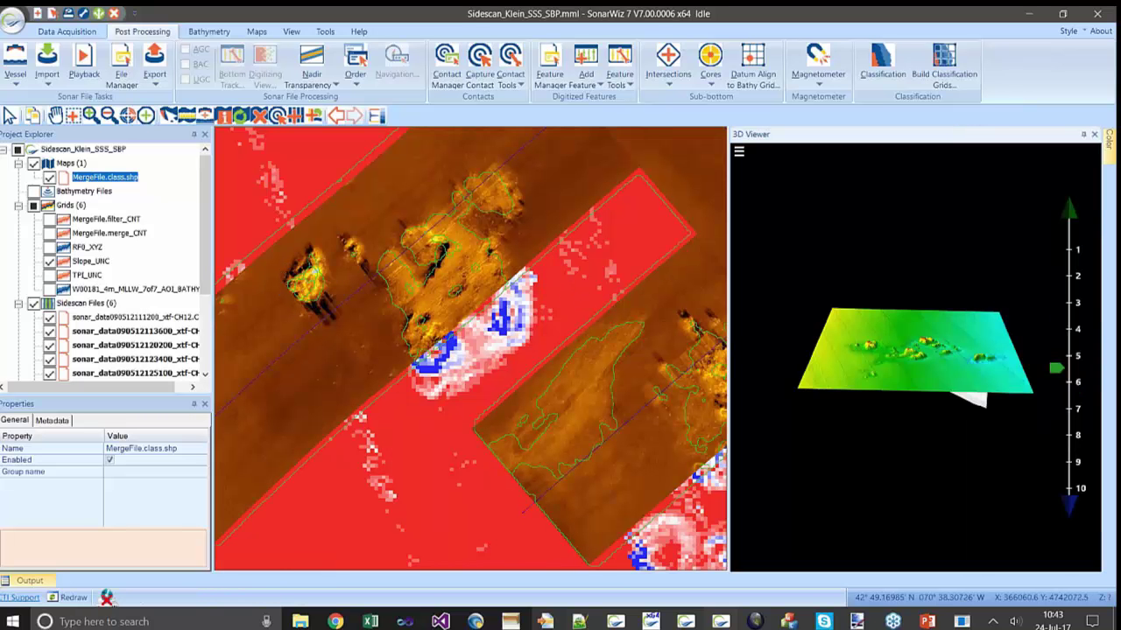
left_click(50, 261)
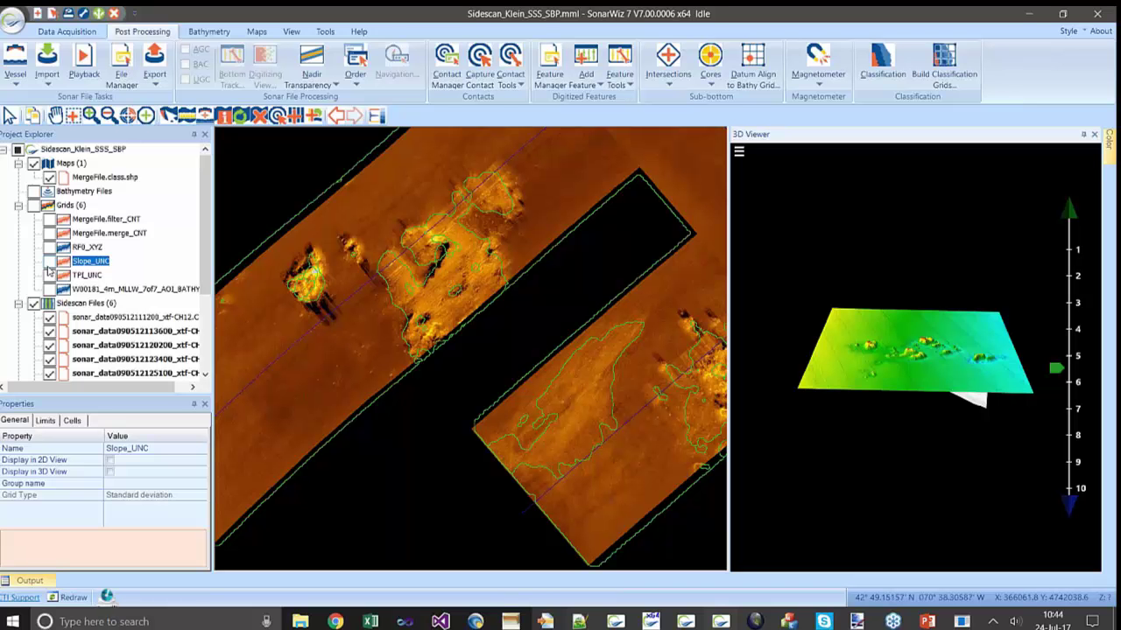
Step: Turn on the MergeFile.filter_CNT and MergeFile.merge_CNT grids, and hide MergeFile.filter_CNT again
left_click(50, 219)
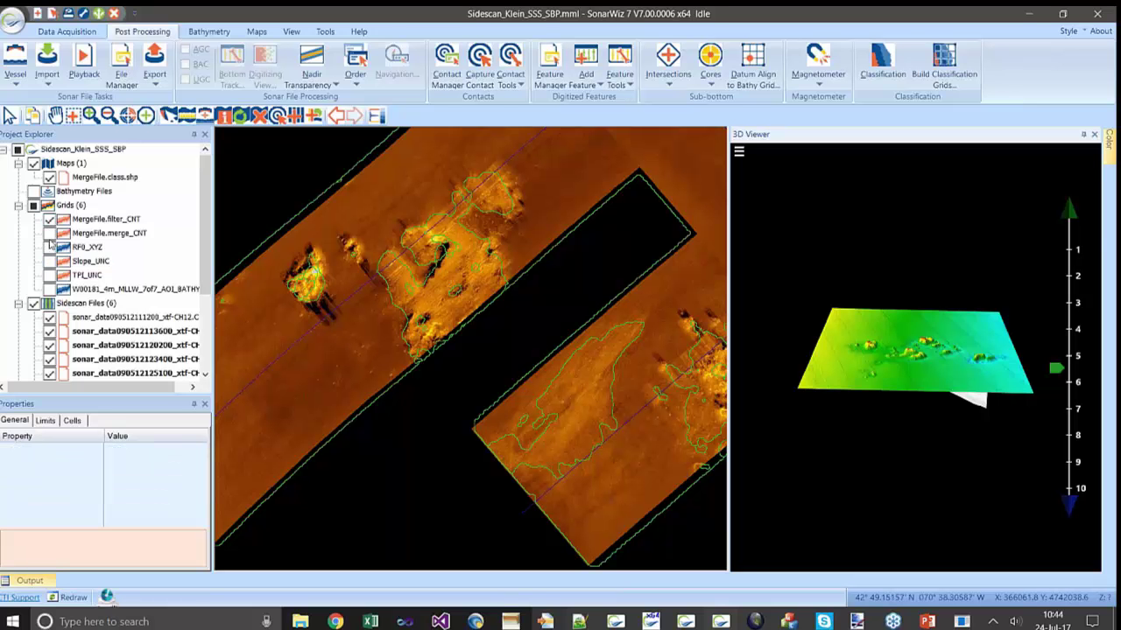
left_click(50, 234)
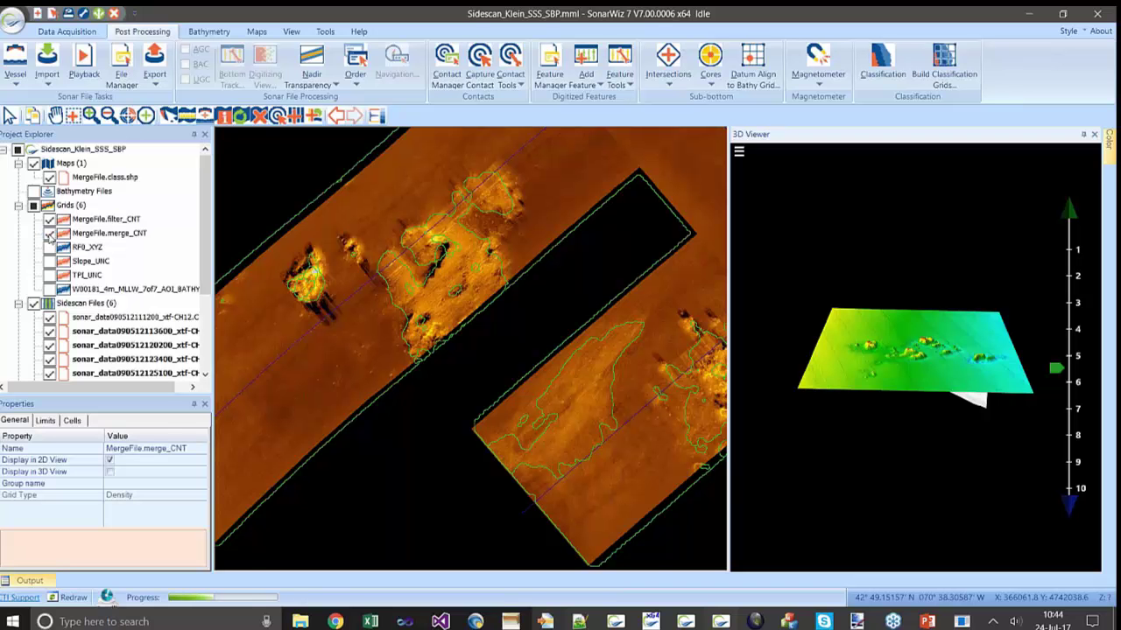
left_click(49, 234)
left_click(49, 233)
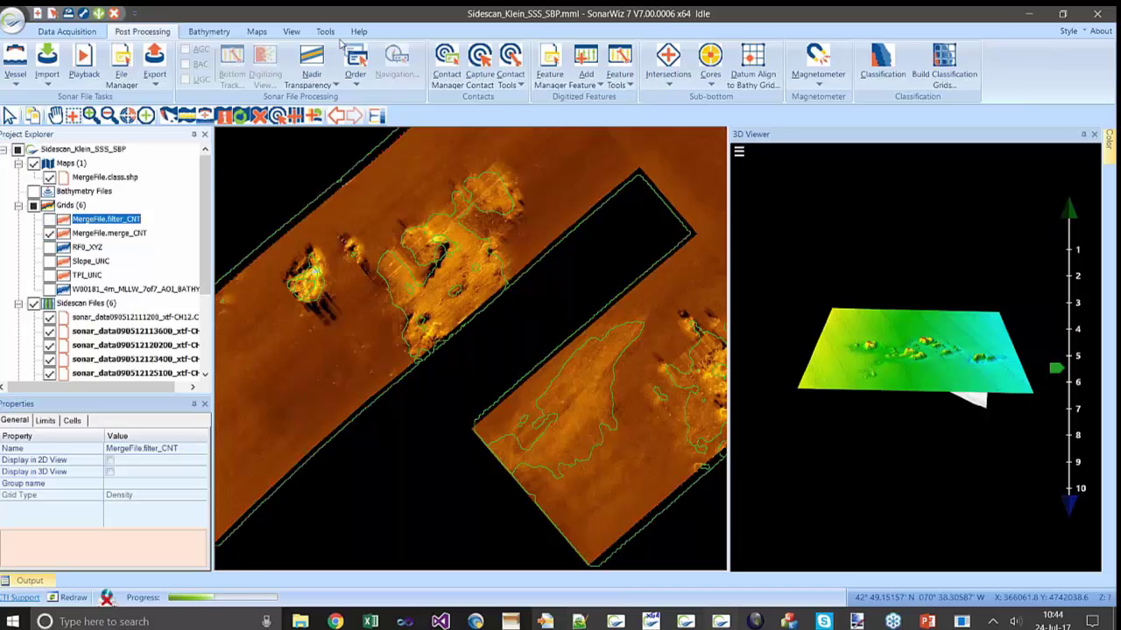
Step: Lower the sidescan imagery's opacity to expose the MergeFile.merge_CNT grid, close the 3D Viewer, and inspect the grid across the survey area
left_click(290, 32)
left_click_drag(461, 50, 424, 51)
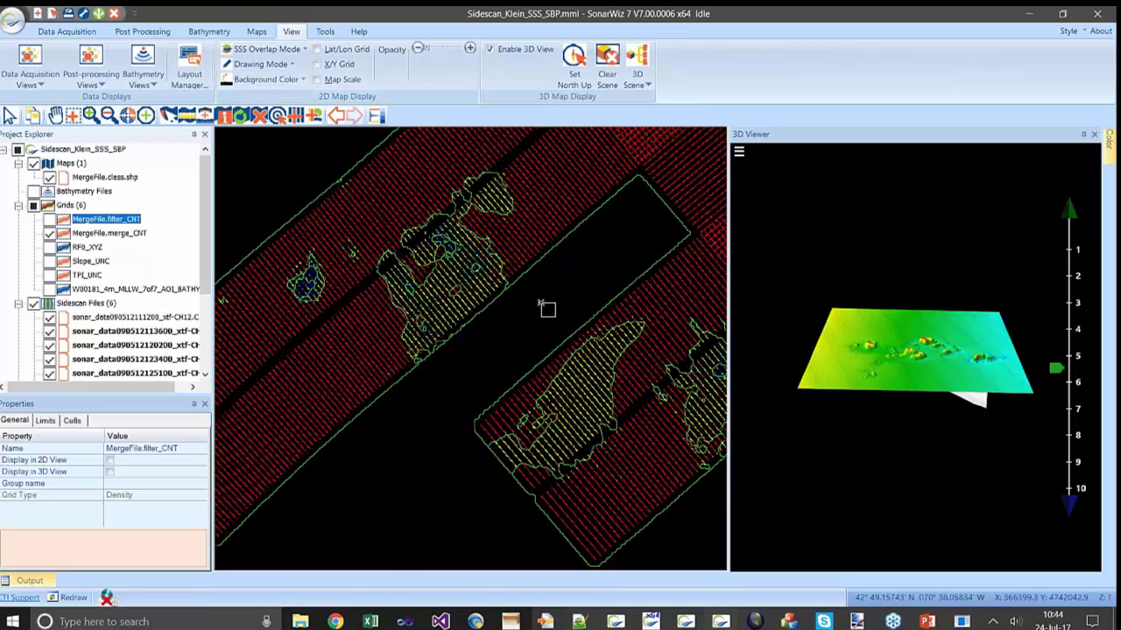
left_click(1093, 136)
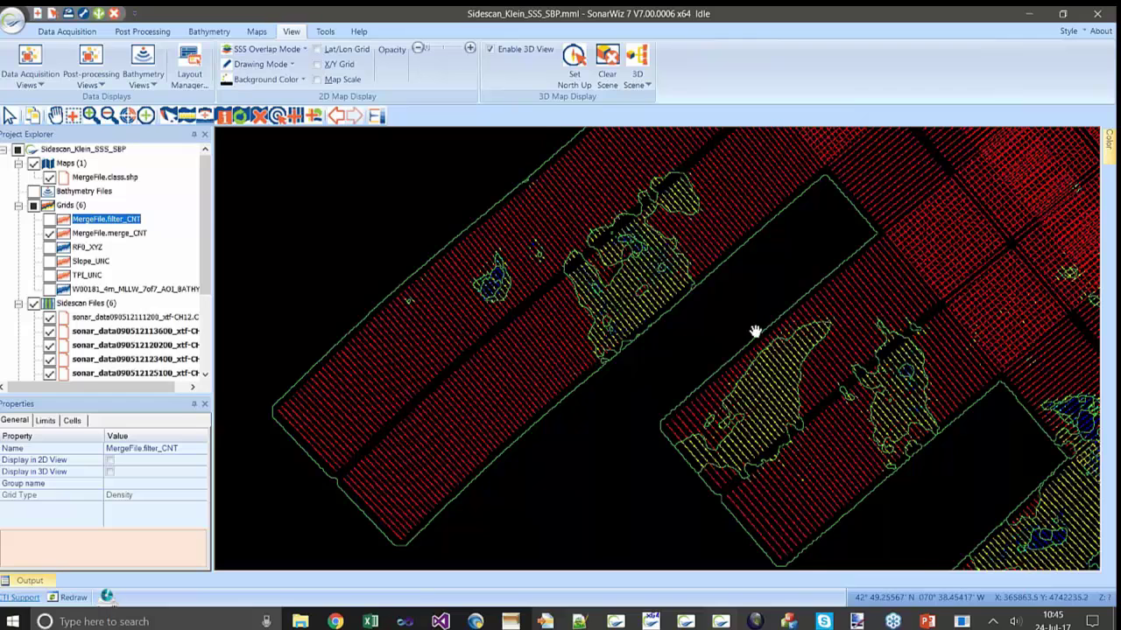
left_click_drag(893, 325, 452, 245)
left_click_drag(928, 357, 680, 525)
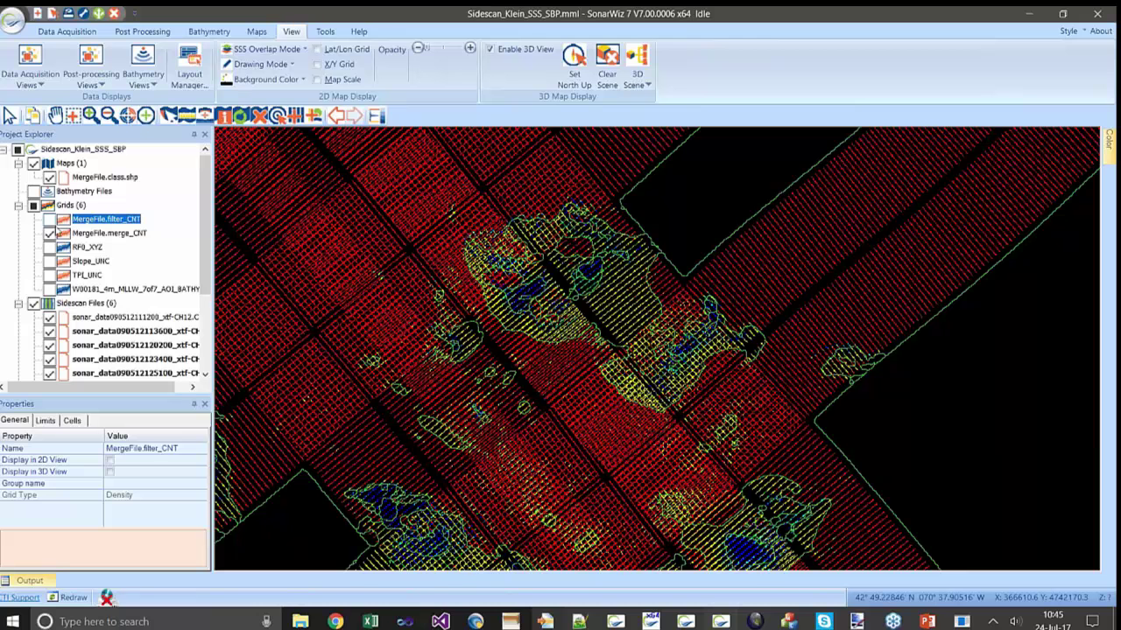
Step: Show the MergeFile.filter_CNT grid and hide MergeFile.merge_CNT, leaving only the filtered classification on the map
left_click(49, 222)
left_click(50, 219)
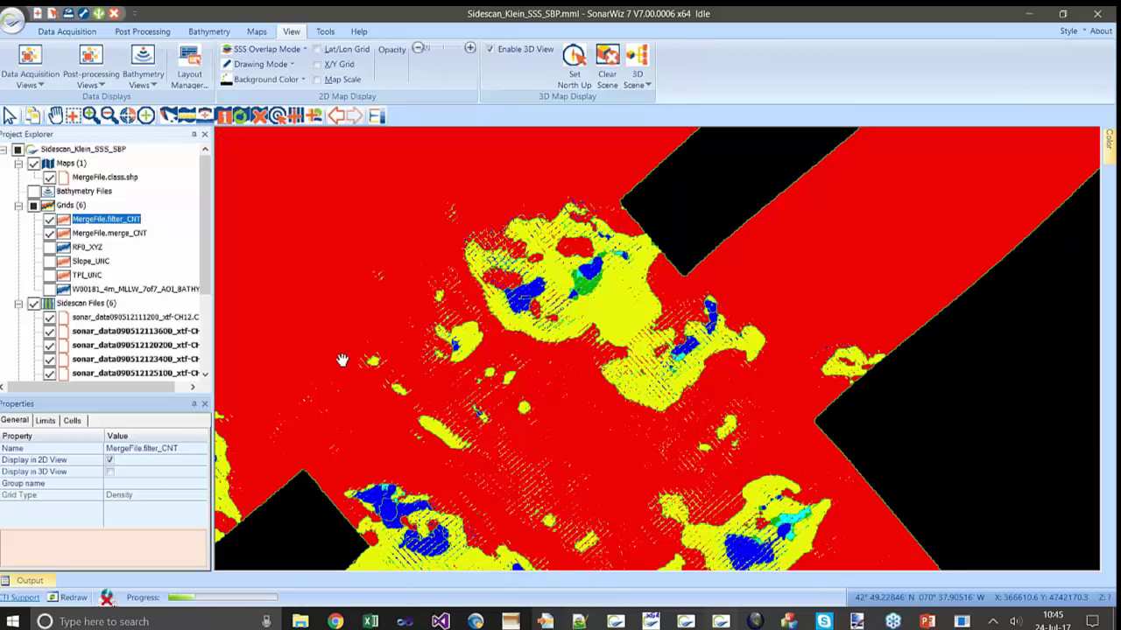
left_click(49, 234)
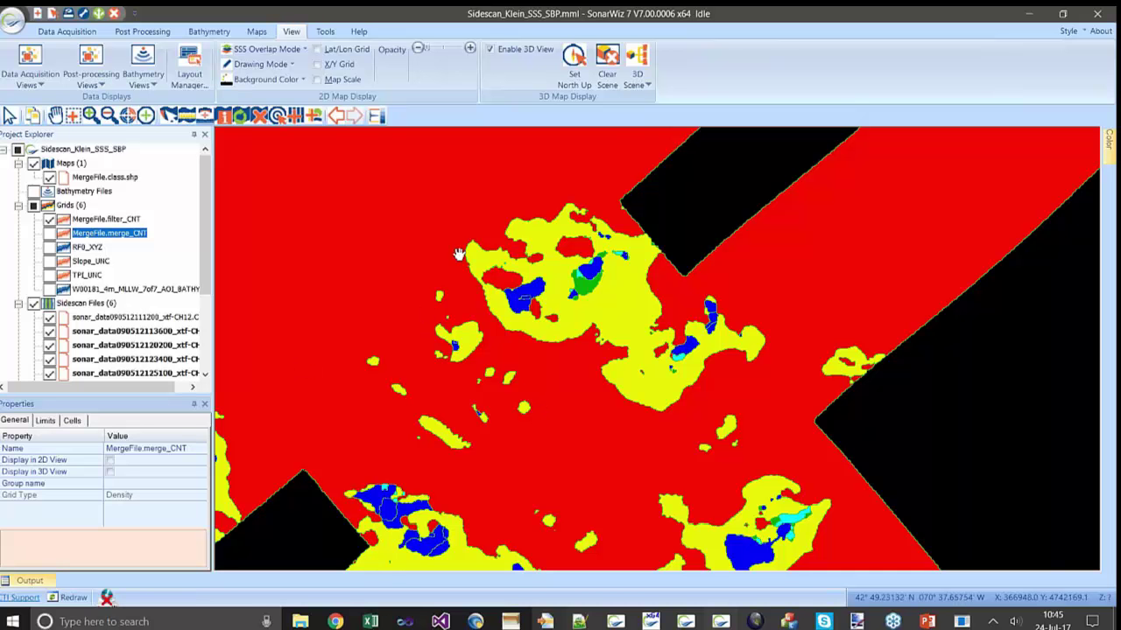
Step: Raise the sidescan opacity again and compare the class outlines with the imagery around the central outcrops
mouse_move(425, 49)
left_mouse_down()
mouse_move(481, 56)
mouse_move(411, 53)
mouse_move(473, 58)
mouse_move(439, 53)
mouse_move(461, 51)
left_mouse_up()
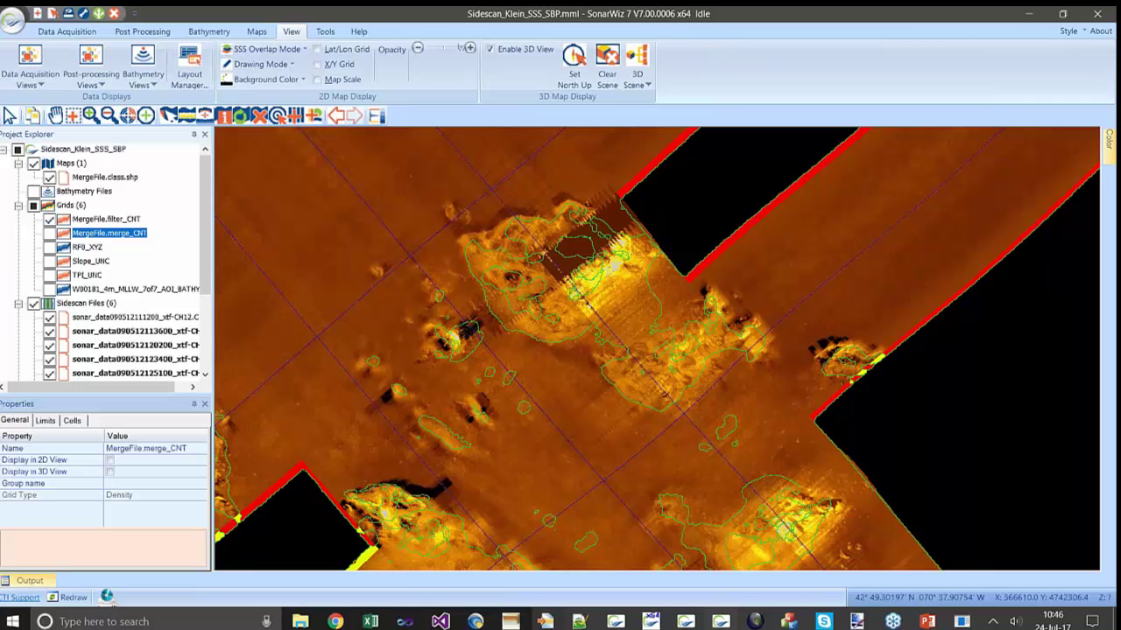
left_click(490, 50)
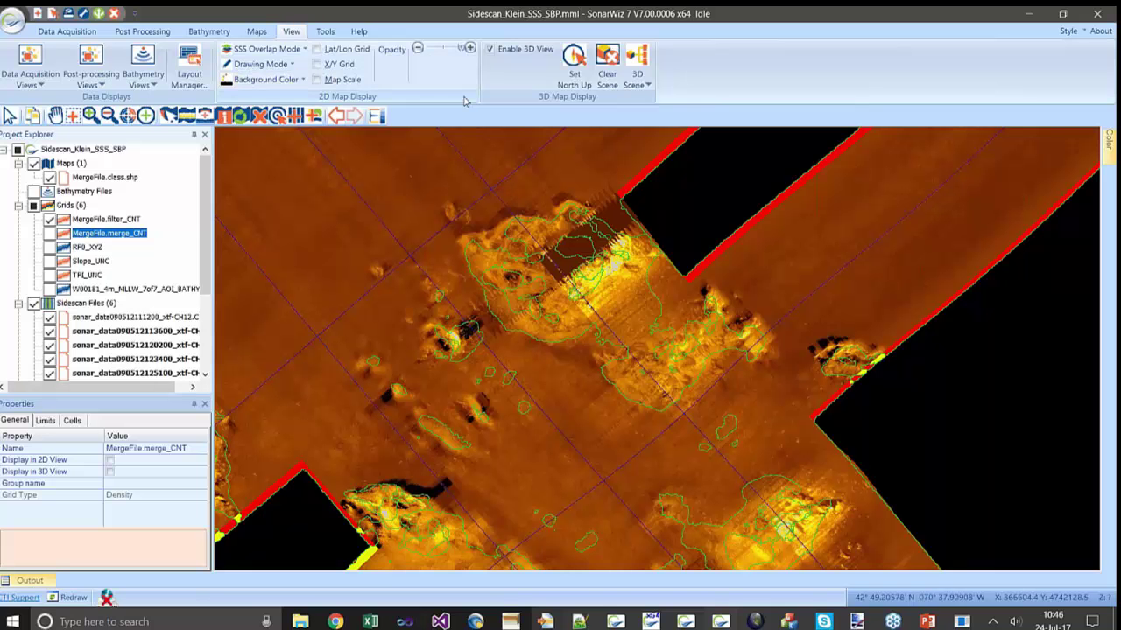
left_click_drag(202, 212, 200, 189)
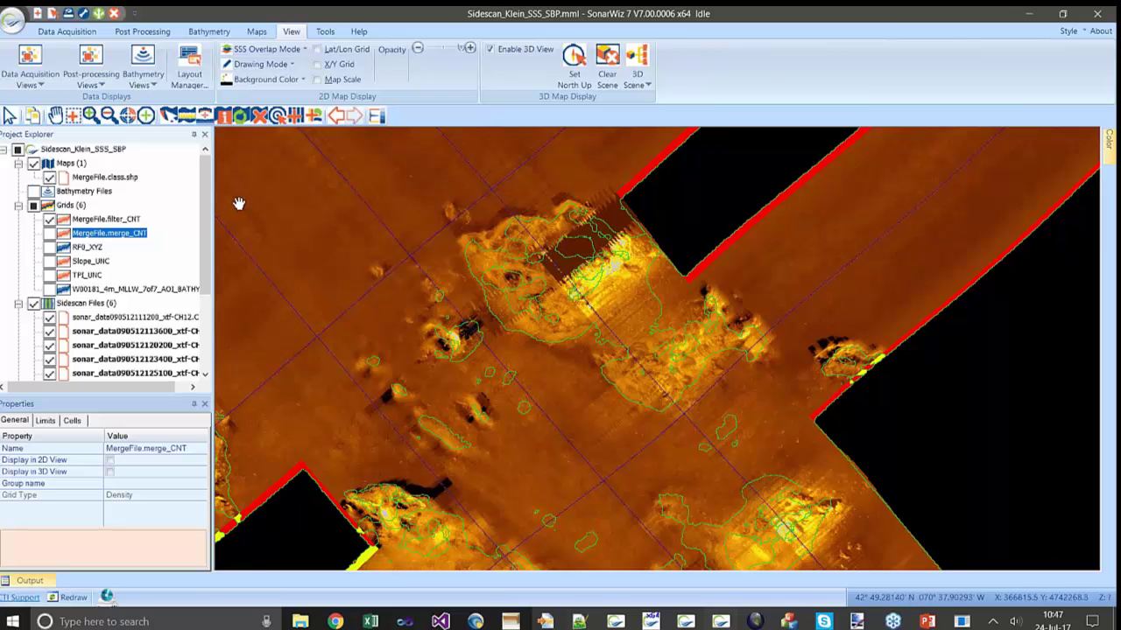
left_click_drag(311, 183, 336, 233)
scroll(505, 336, "up", 3)
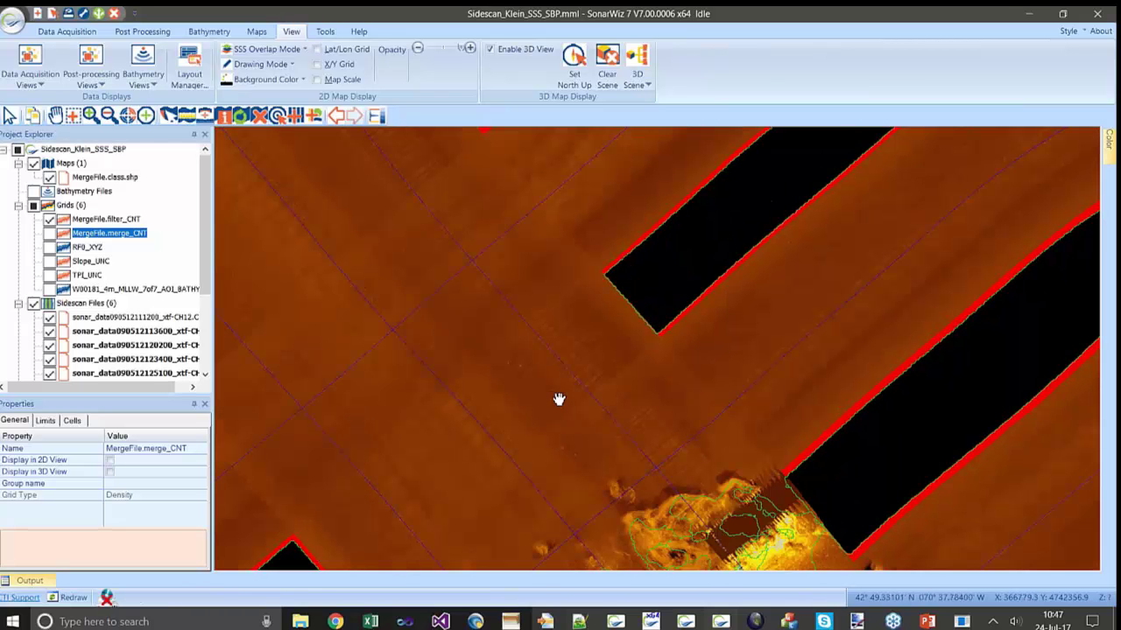
left_click_drag(645, 550, 593, 338)
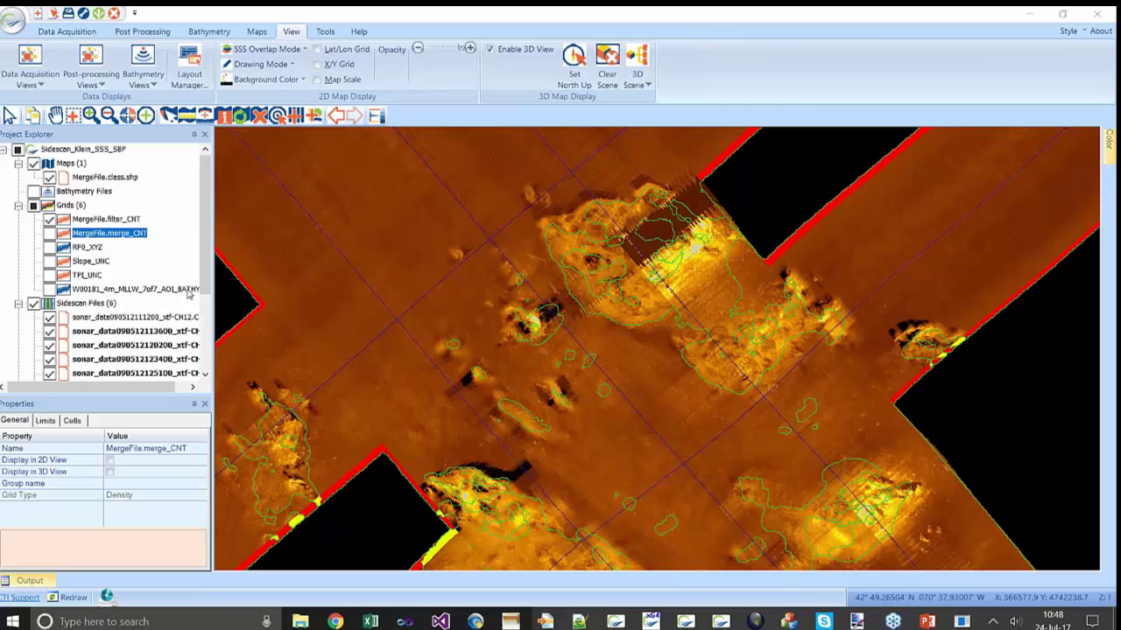
scroll(203, 242, "down", 1)
left_click(114, 306)
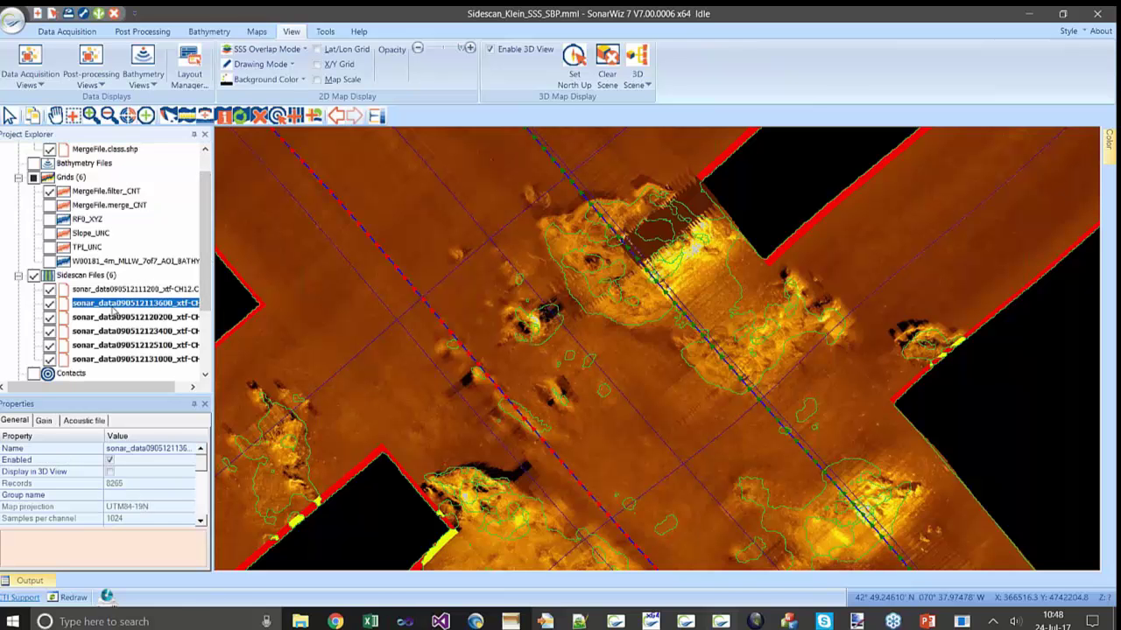
left_click(667, 241)
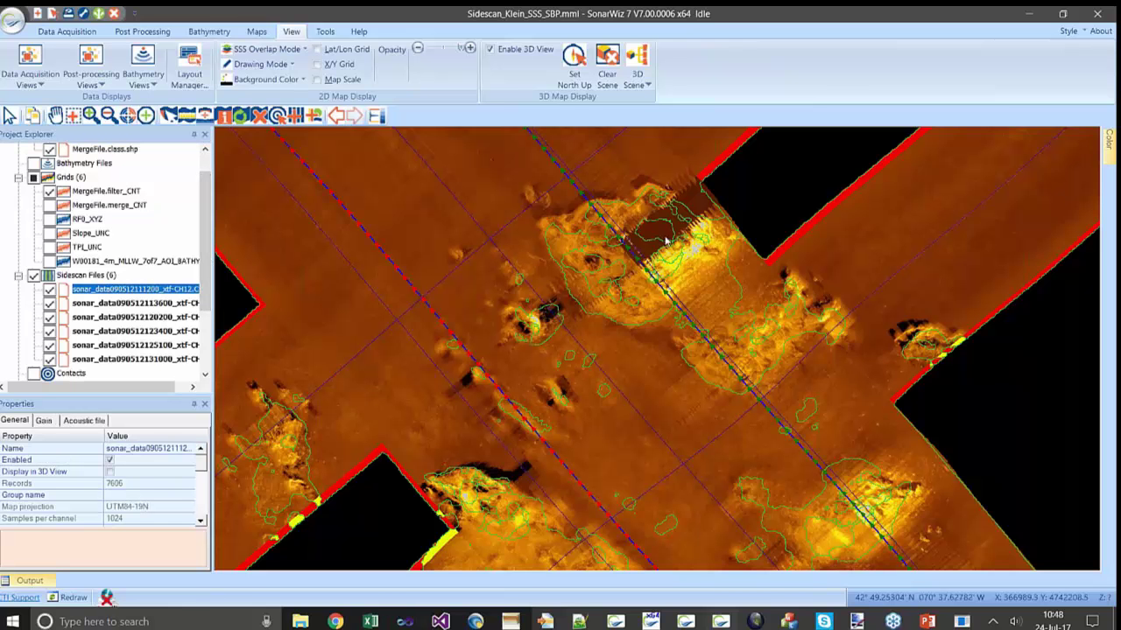
right_click(670, 221)
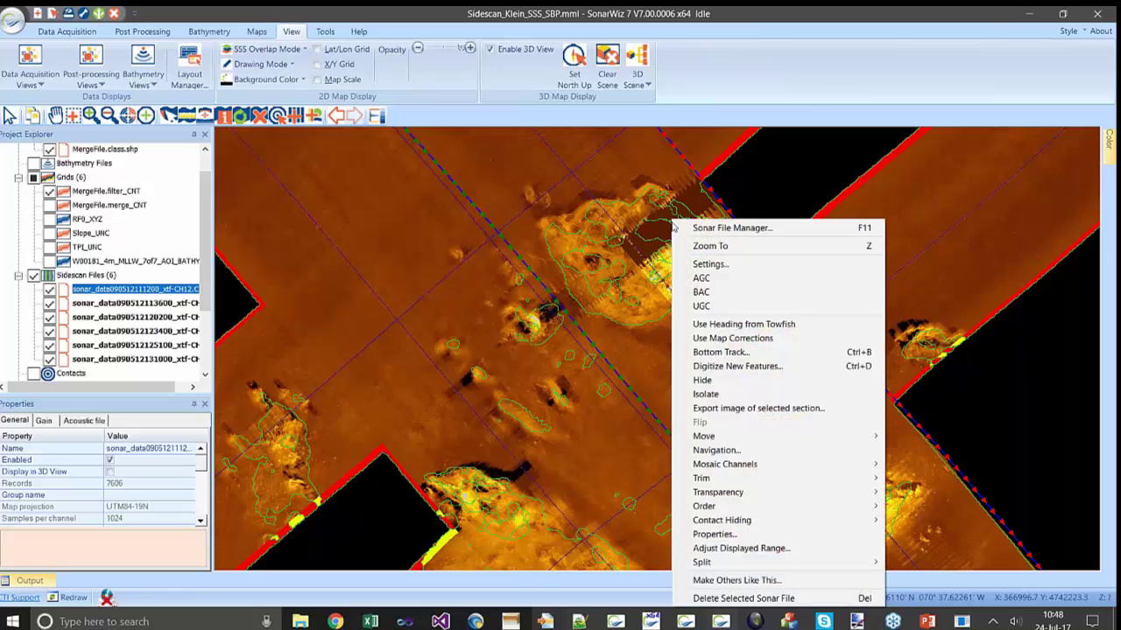
left_click(715, 395)
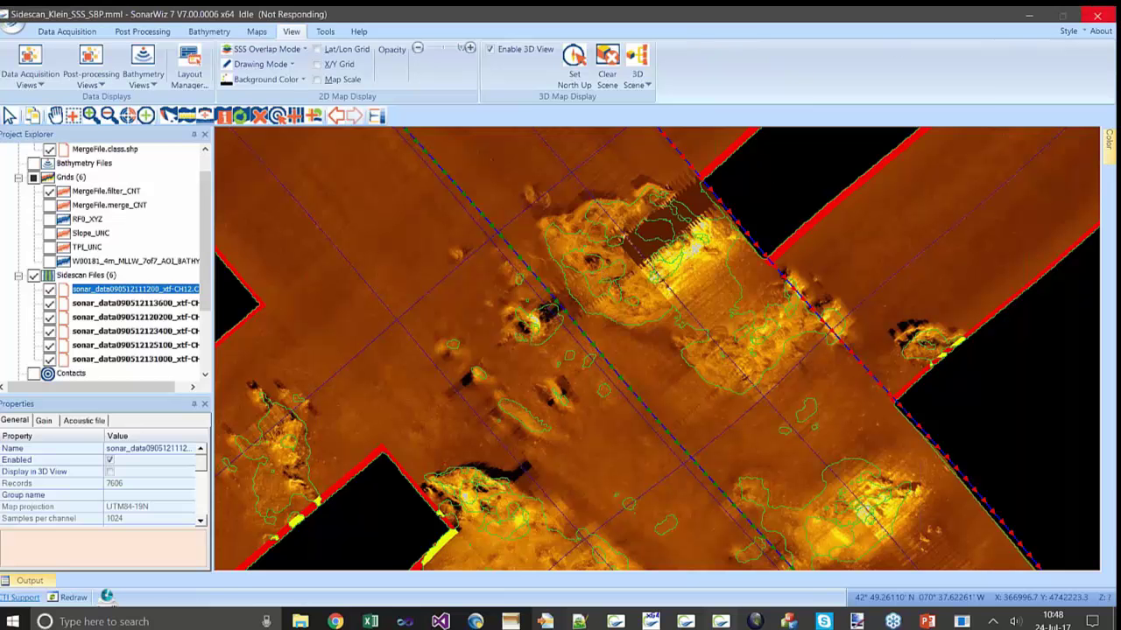
left_click(50, 190)
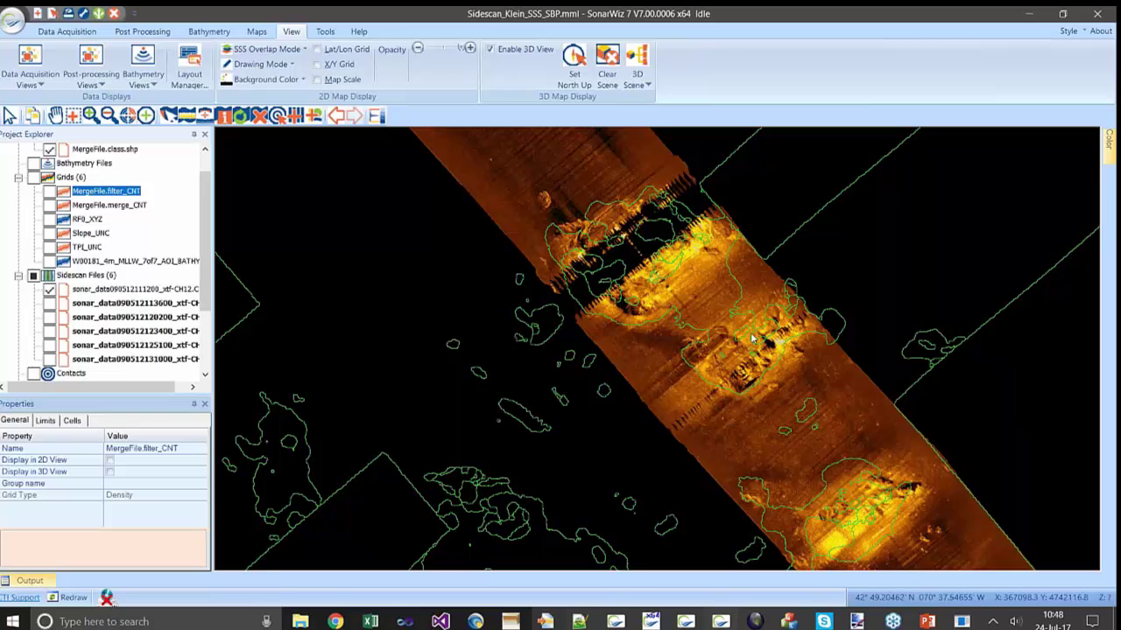
Step: Open bottom tracking for the isolated line, examine the track over the outcrop against the map, and close it without saving
right_click(552, 165)
left_click(708, 208)
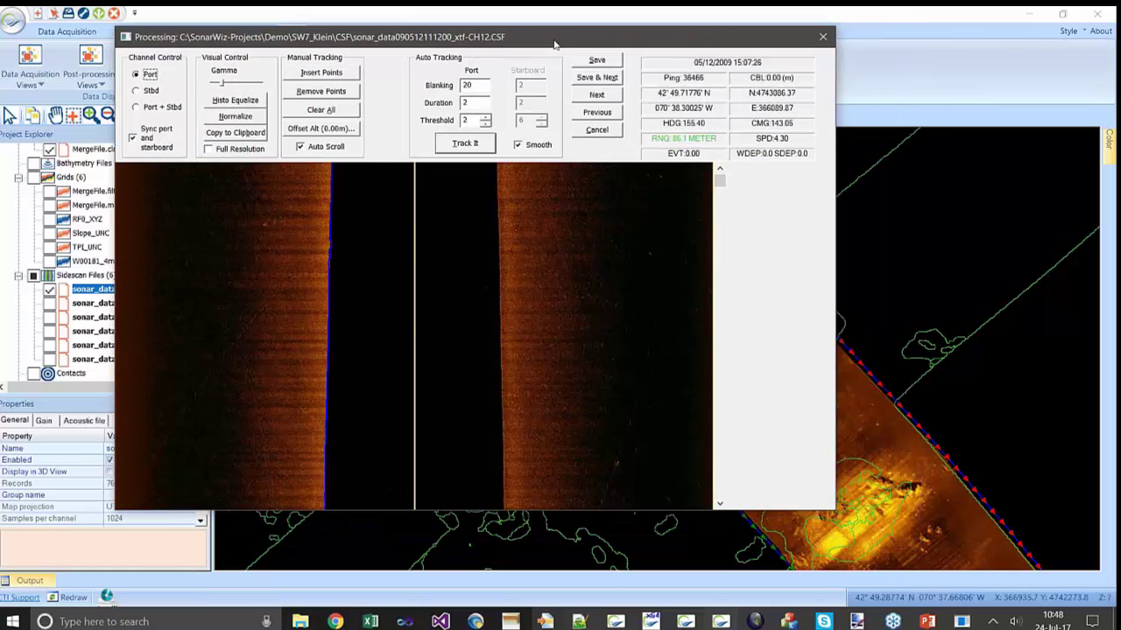
left_click_drag(719, 188, 720, 278)
left_click_drag(595, 48, 445, 63)
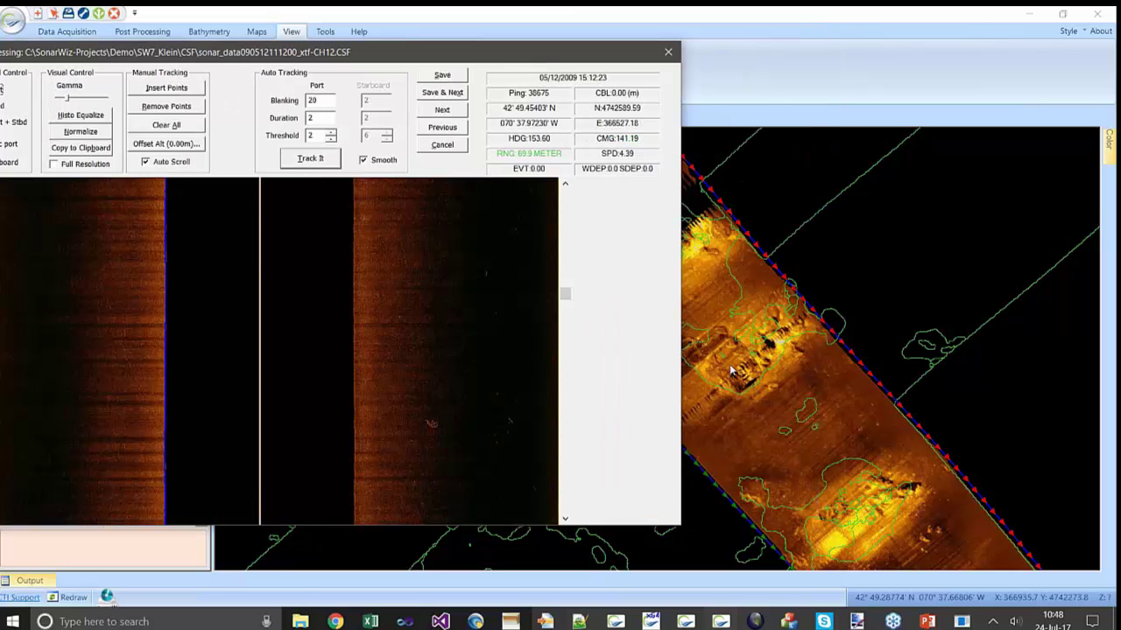
left_click_drag(564, 293, 554, 372)
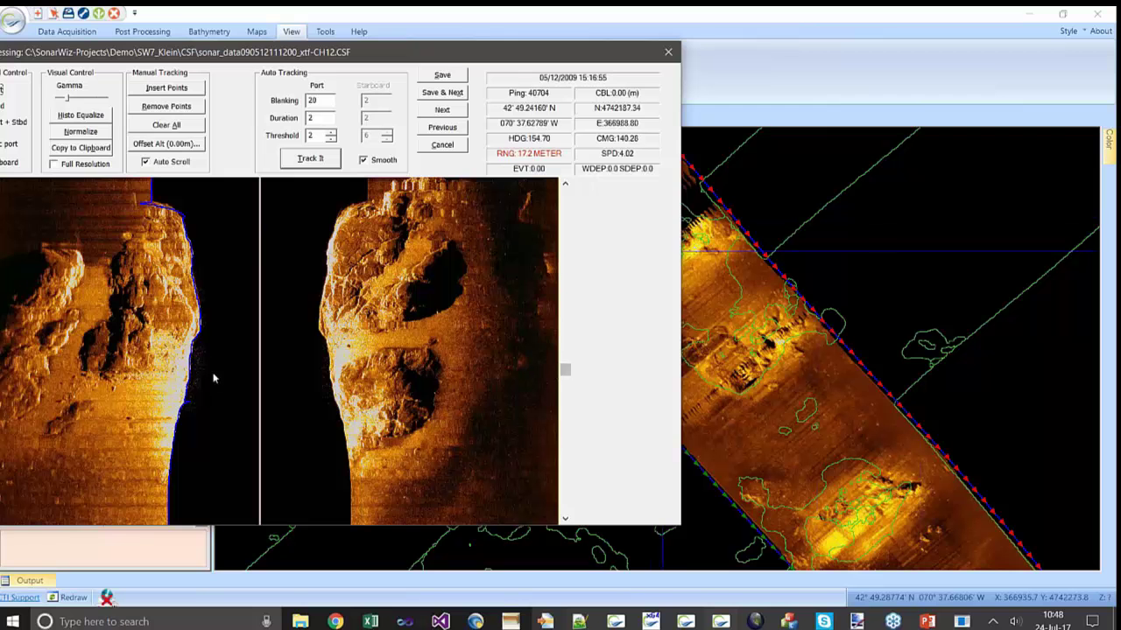
left_click_drag(439, 57, 130, 77)
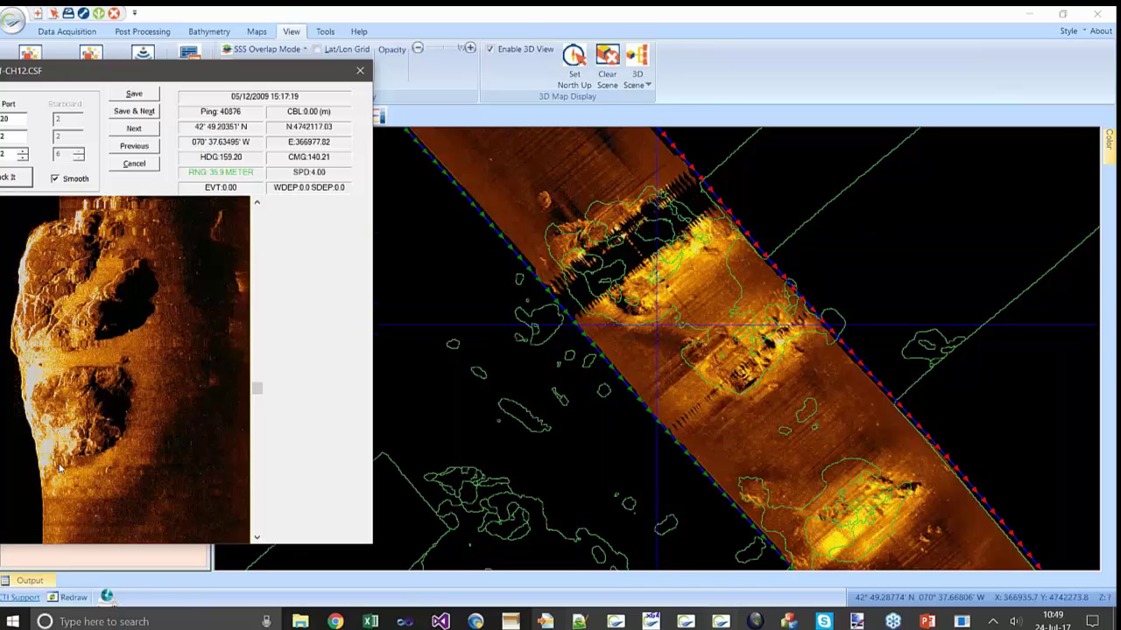
left_click_drag(96, 76, 533, 81)
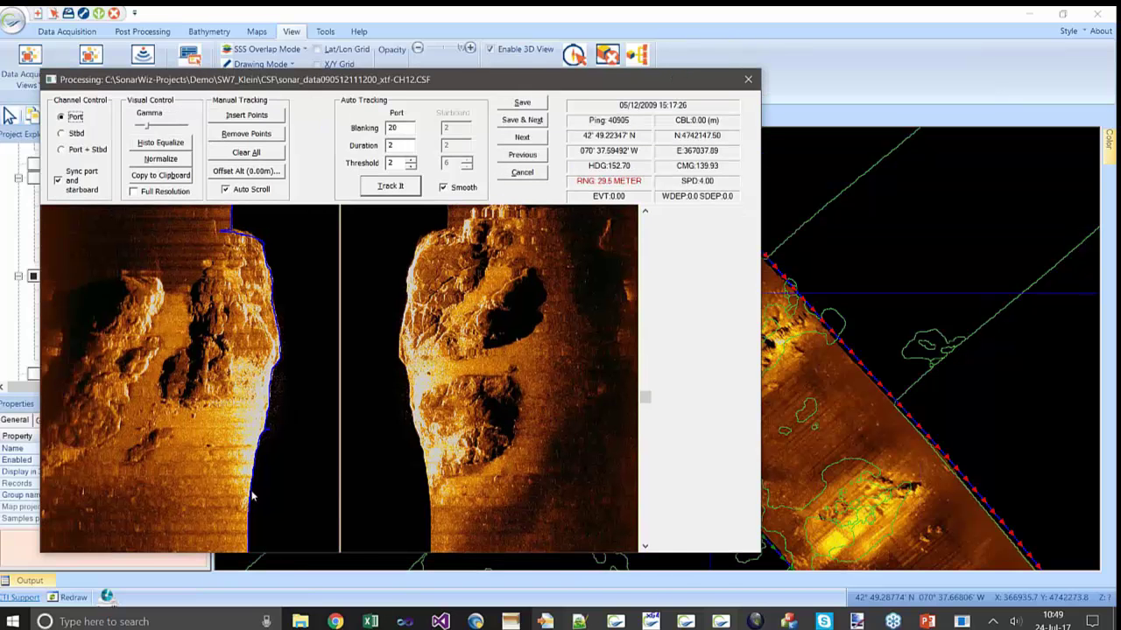
left_click_drag(298, 81, 278, 49)
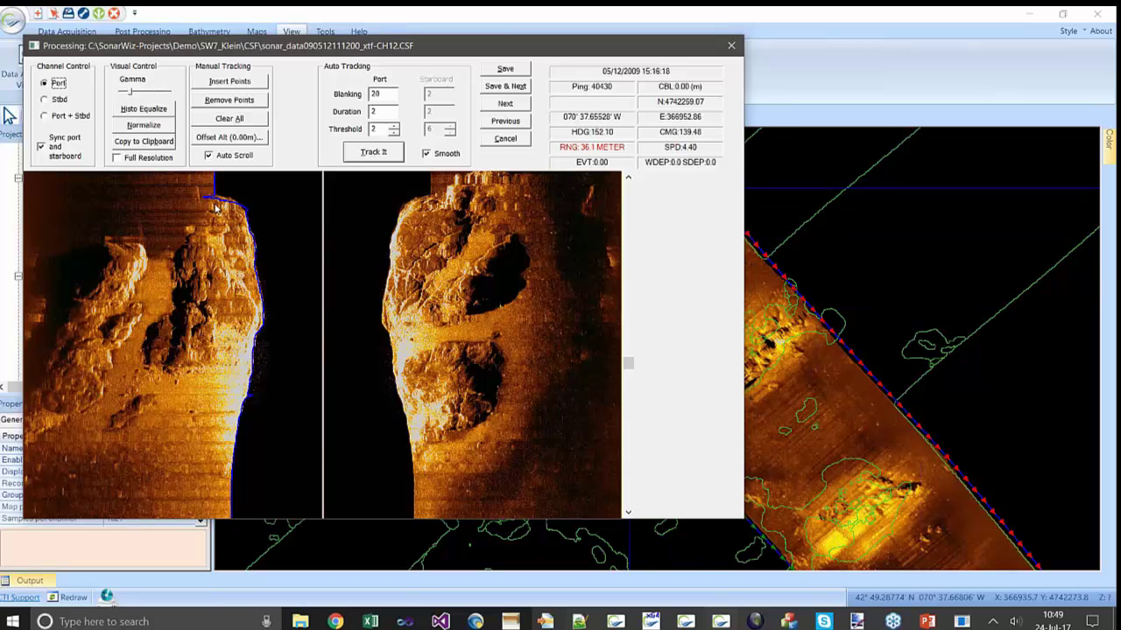
left_click(730, 47)
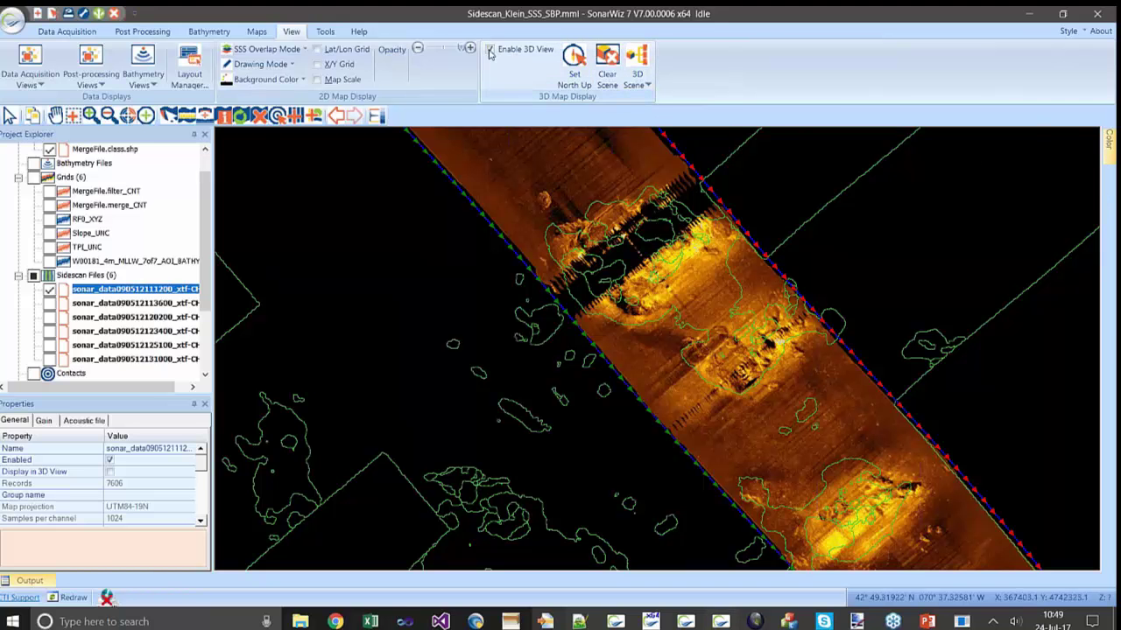
Step: Reopen the 3D Viewer beside the map, widen it, and enable 3D display of the isolated sidescan line
left_click_drag(77, 250, 1086, 360)
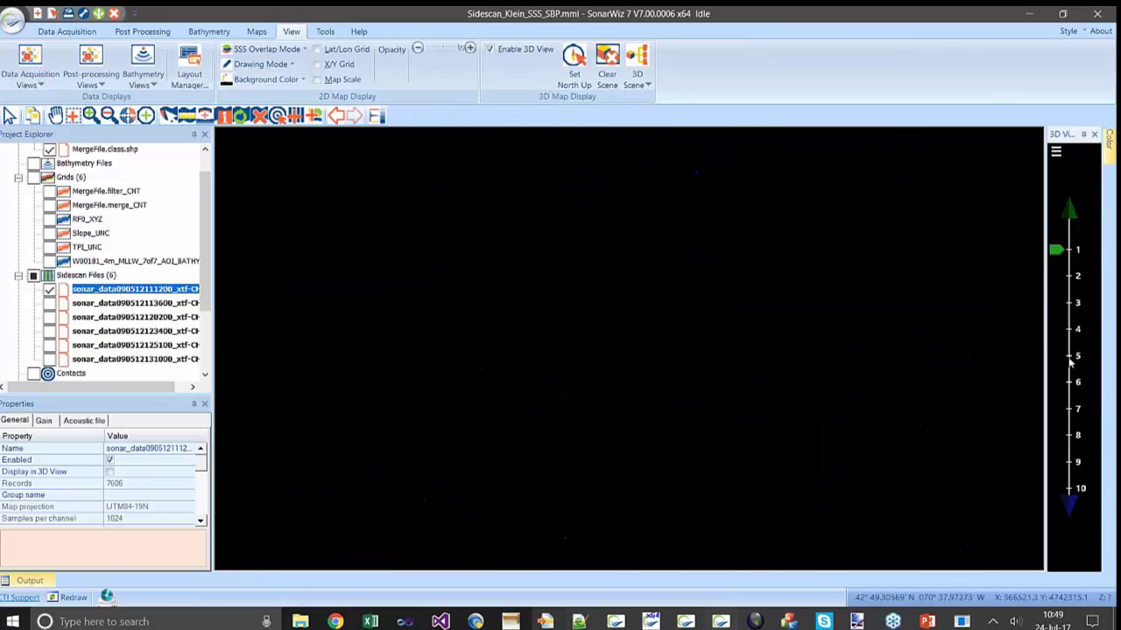
left_click_drag(1046, 325, 738, 326)
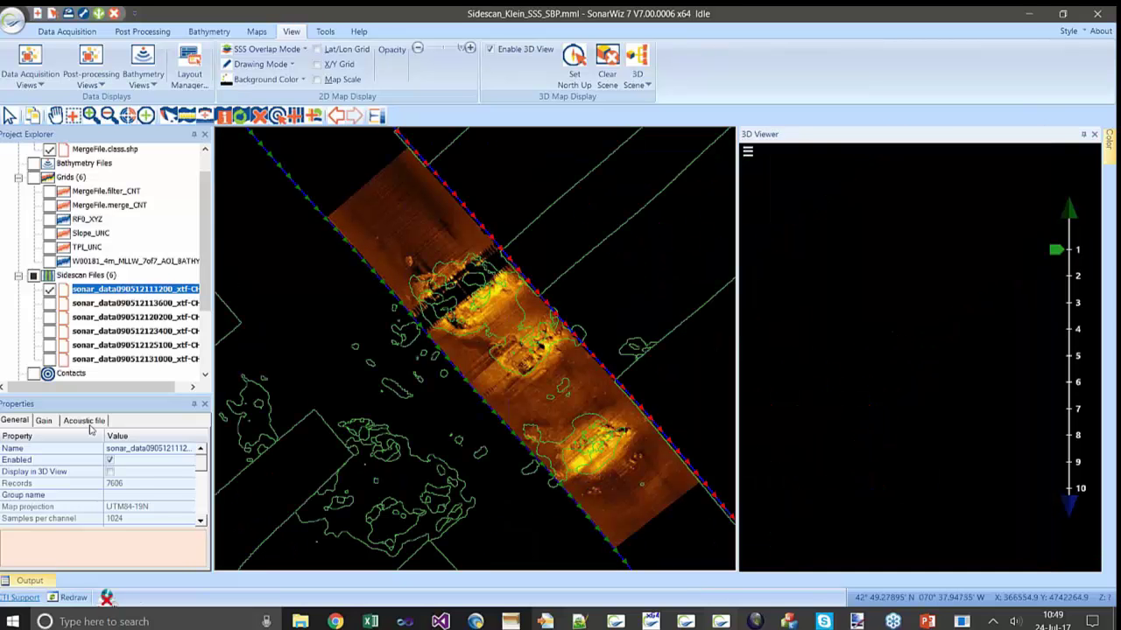
left_click(110, 472)
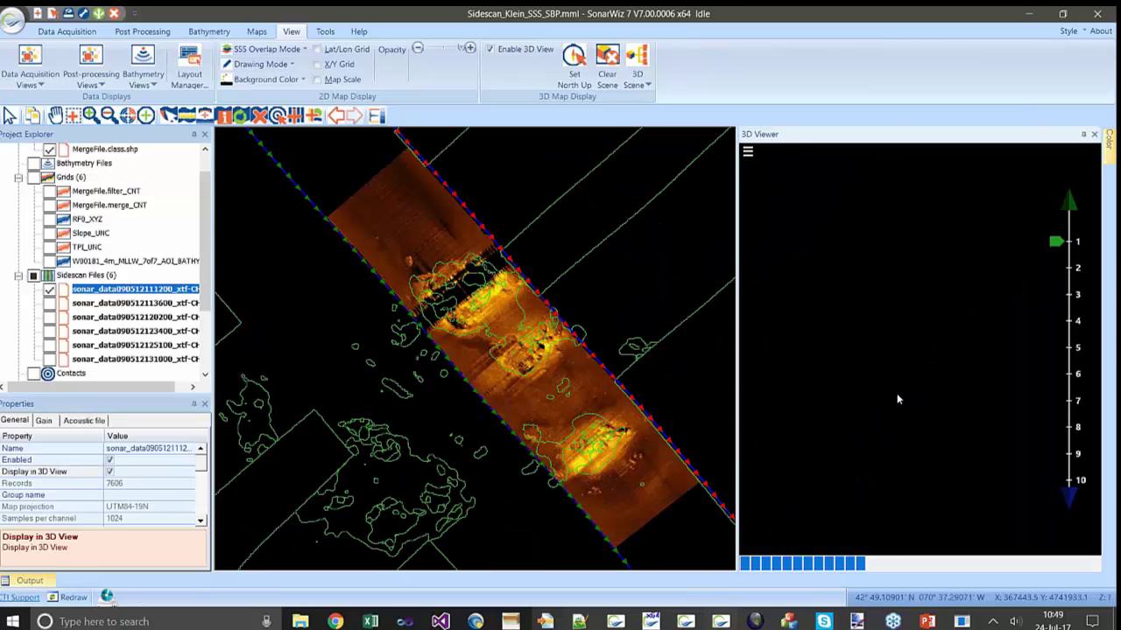
Step: Set the 3D scene's vertical exaggeration to about 5.7 and zoom in on the line's outcrop section
left_click_drag(919, 359, 880, 395)
scroll(943, 374, "up", 4)
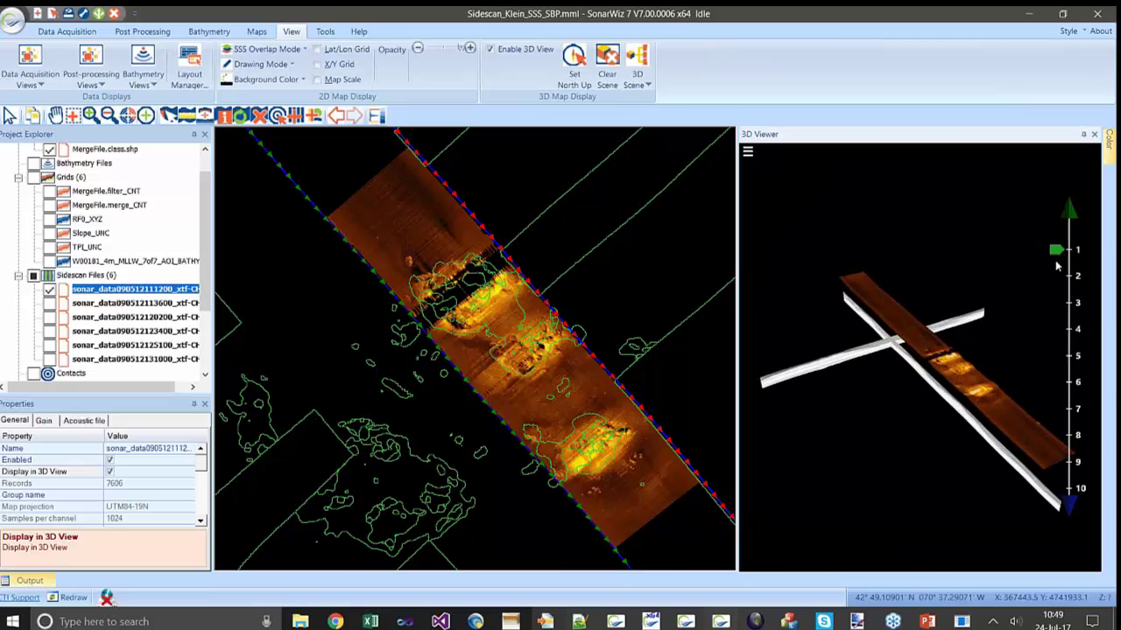
left_click_drag(1057, 251, 1058, 383)
scroll(936, 280, "up", 6)
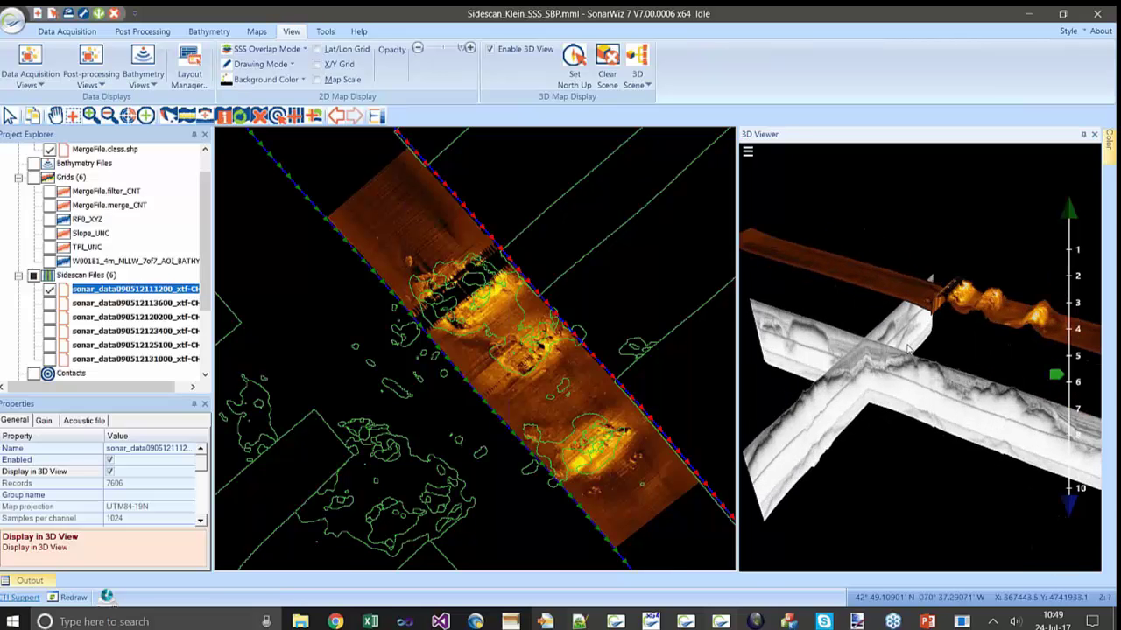
Step: Examine the draped sidescan line from the side and above in an enlarged 3D Viewer, focusing on the abrupt step at the outcrop
mouse_move(946, 279)
left_mouse_down()
mouse_move(1004, 289)
mouse_move(974, 274)
mouse_move(978, 257)
mouse_move(905, 249)
left_mouse_up()
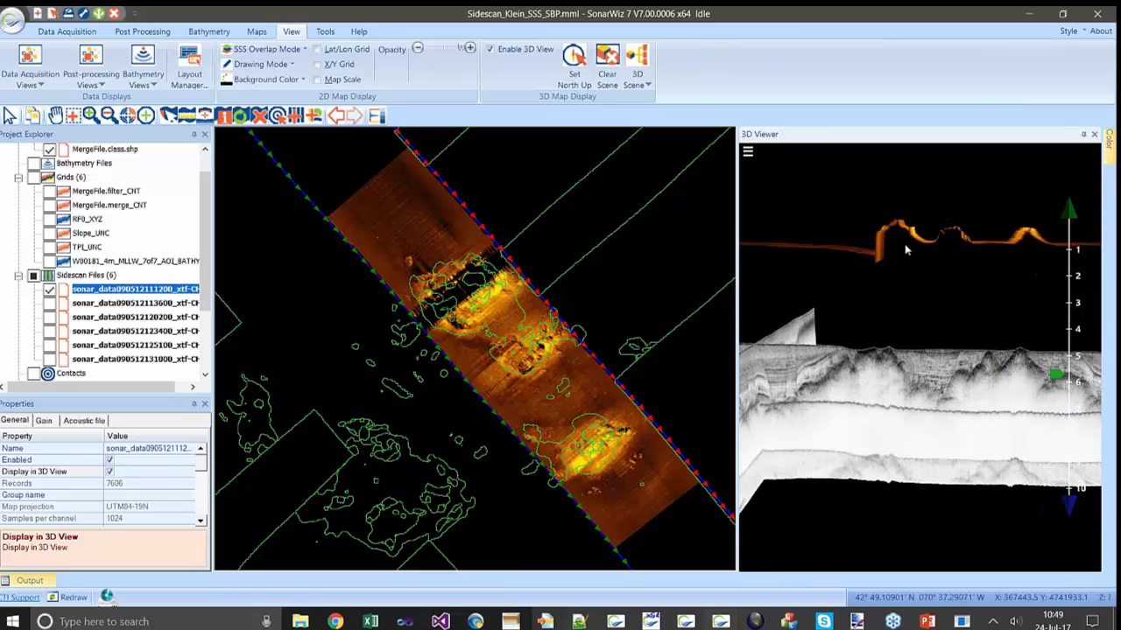
left_click_drag(928, 239, 805, 416)
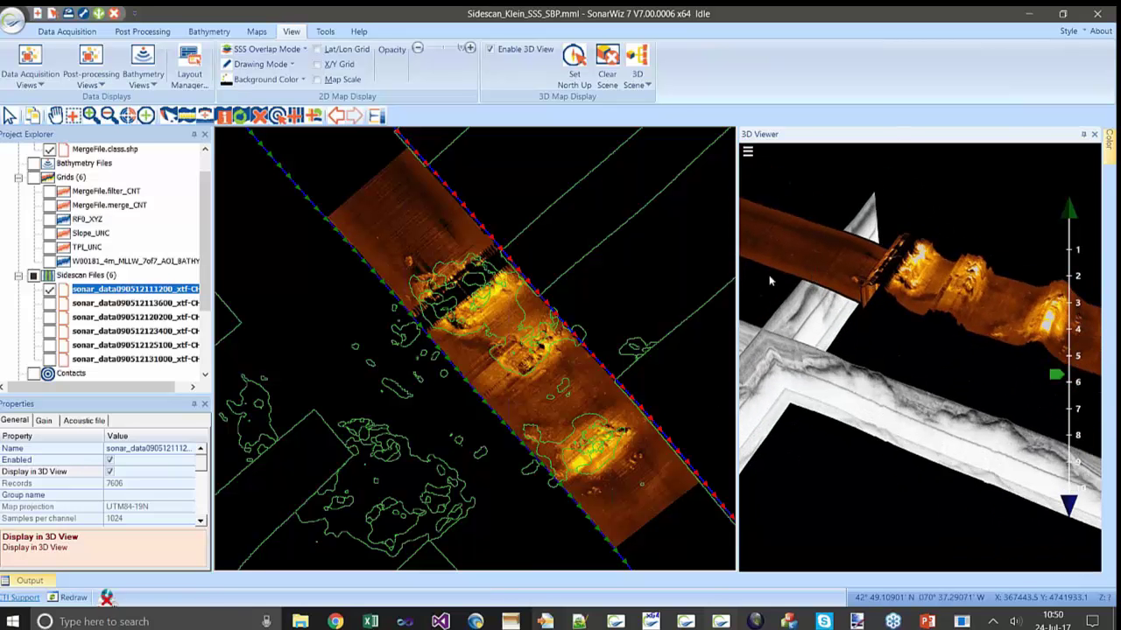
left_click_drag(739, 289, 619, 249)
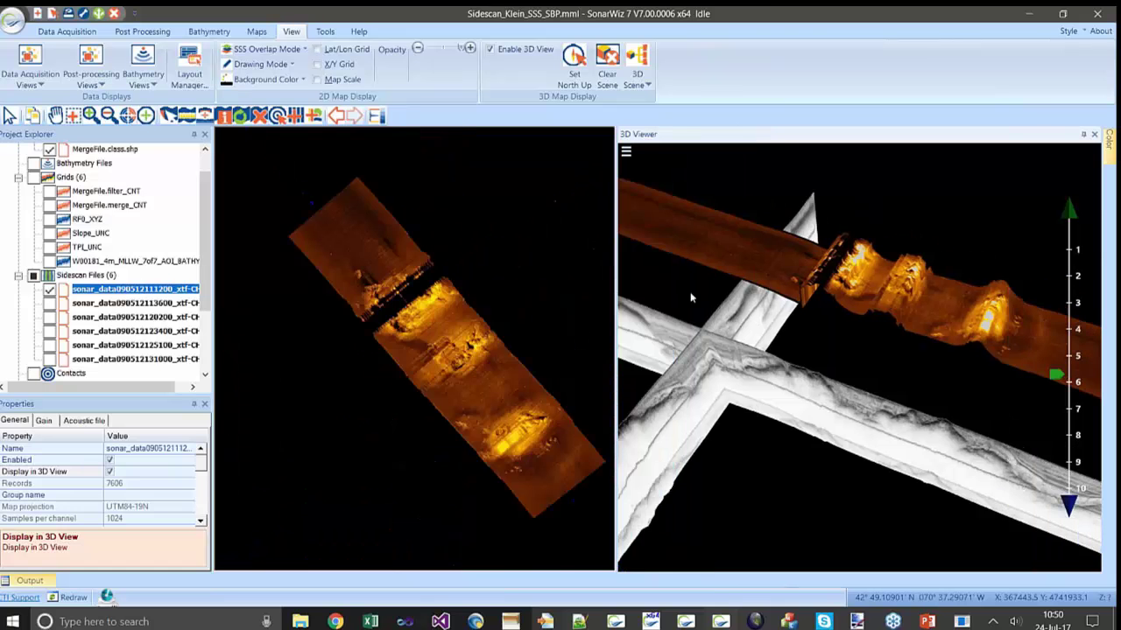
left_click_drag(834, 301, 917, 208)
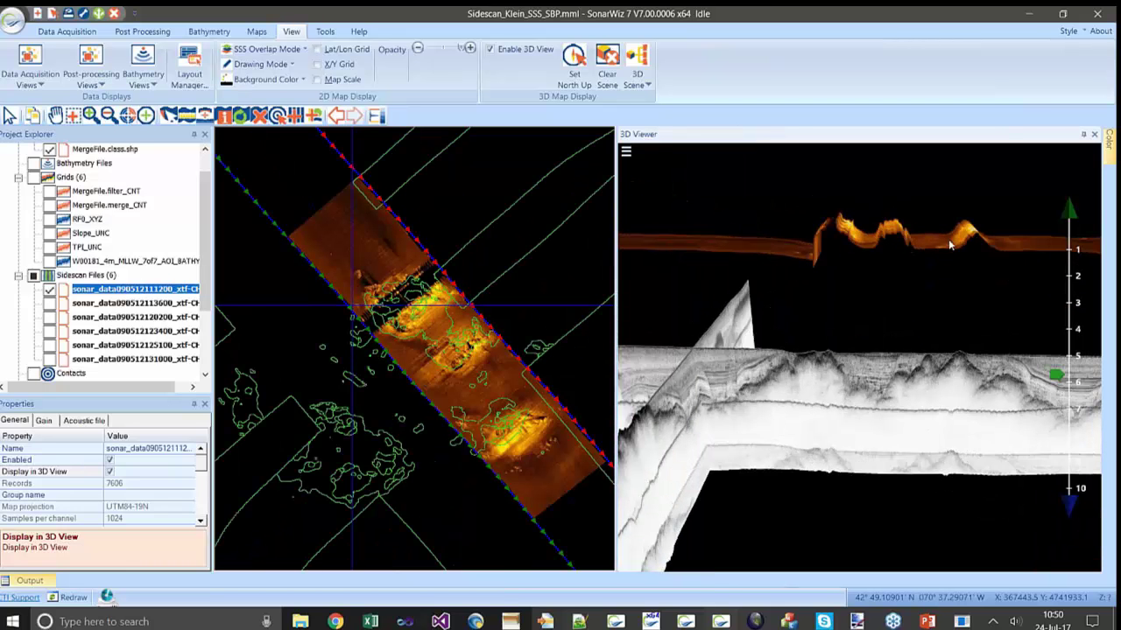
left_click_drag(836, 247, 734, 286)
scroll(701, 287, "up", 3)
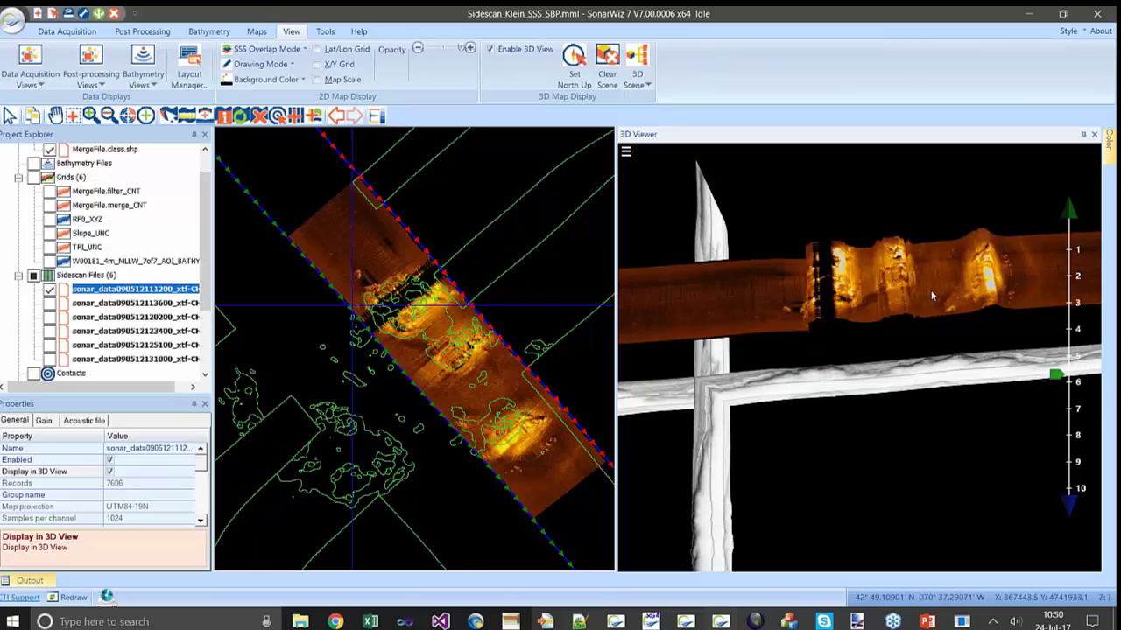
left_click_drag(859, 306, 692, 252)
left_click_drag(871, 280, 861, 313)
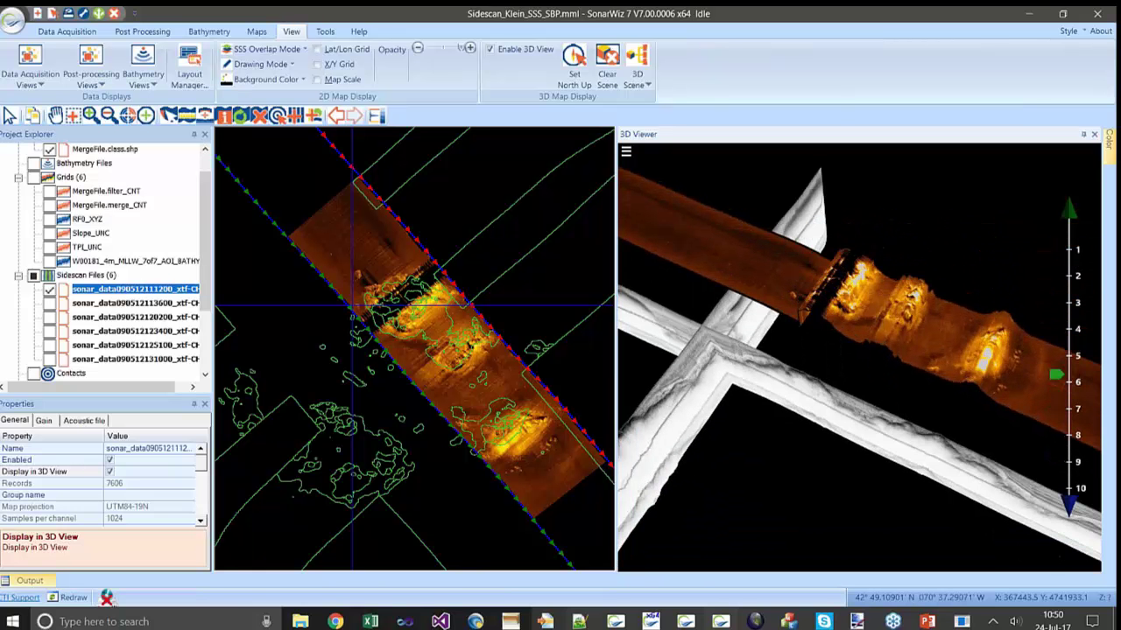
double_click(150, 293)
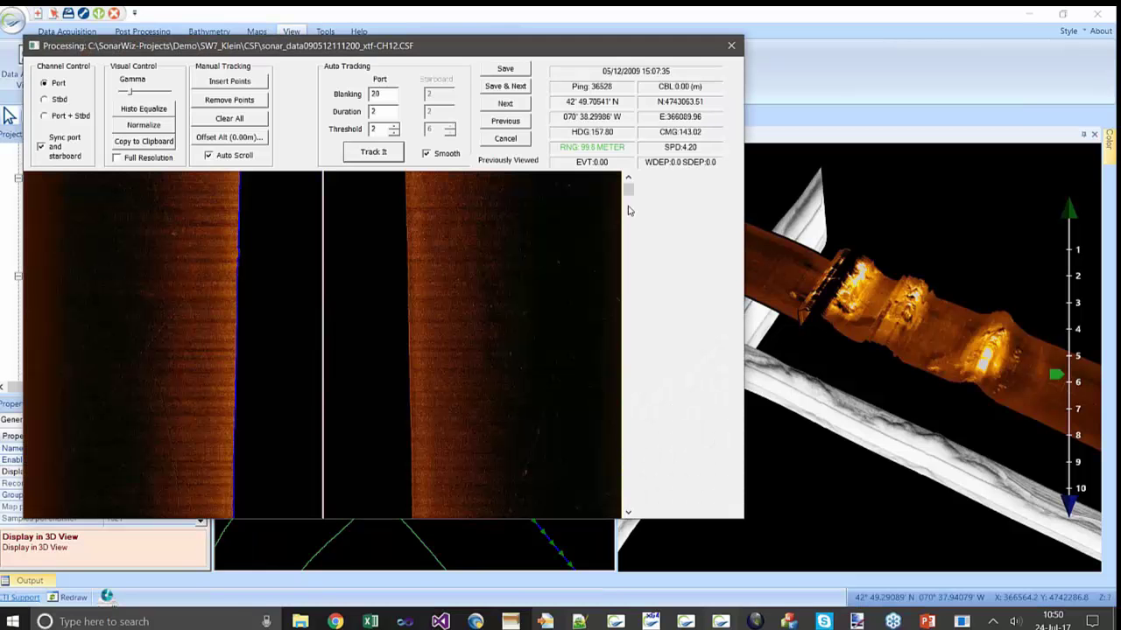
left_click_drag(628, 210, 625, 368)
left_click(230, 81)
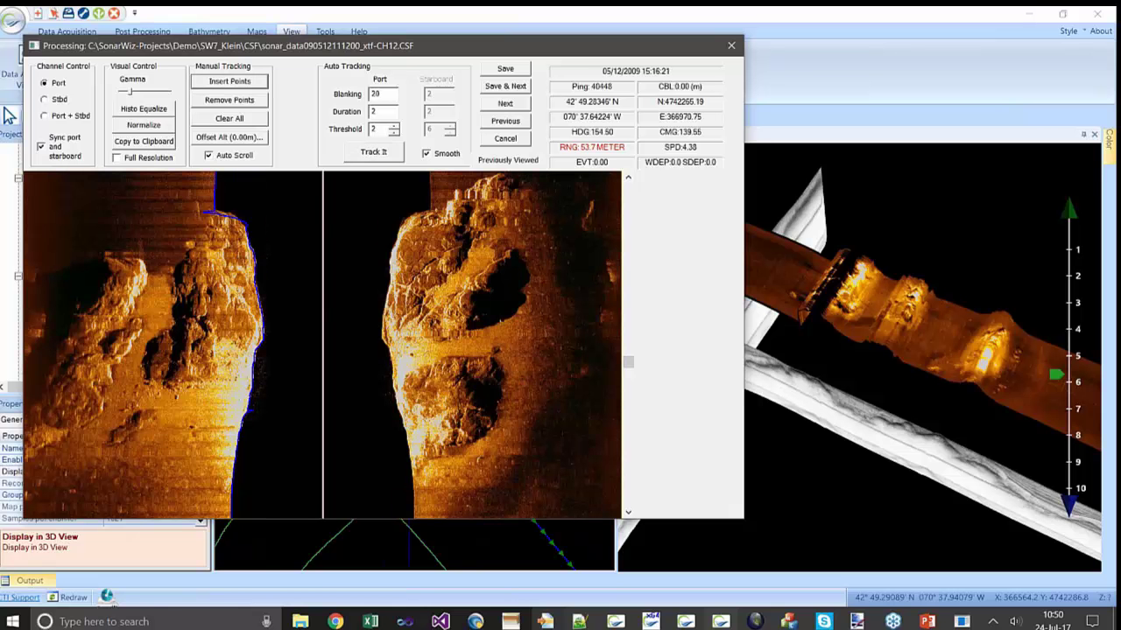
left_click_drag(298, 504, 291, 490)
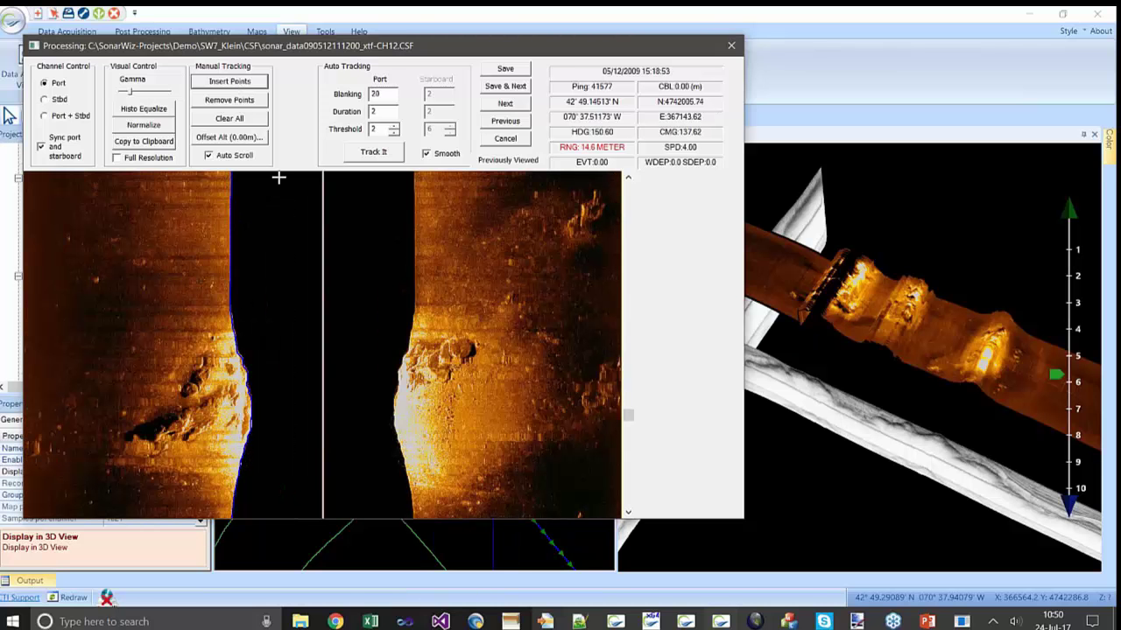
left_click(232, 156)
Step: Box the port bottom-track points across both outcrop sections and save the bottom-track edits
left_click_drag(288, 493, 290, 514)
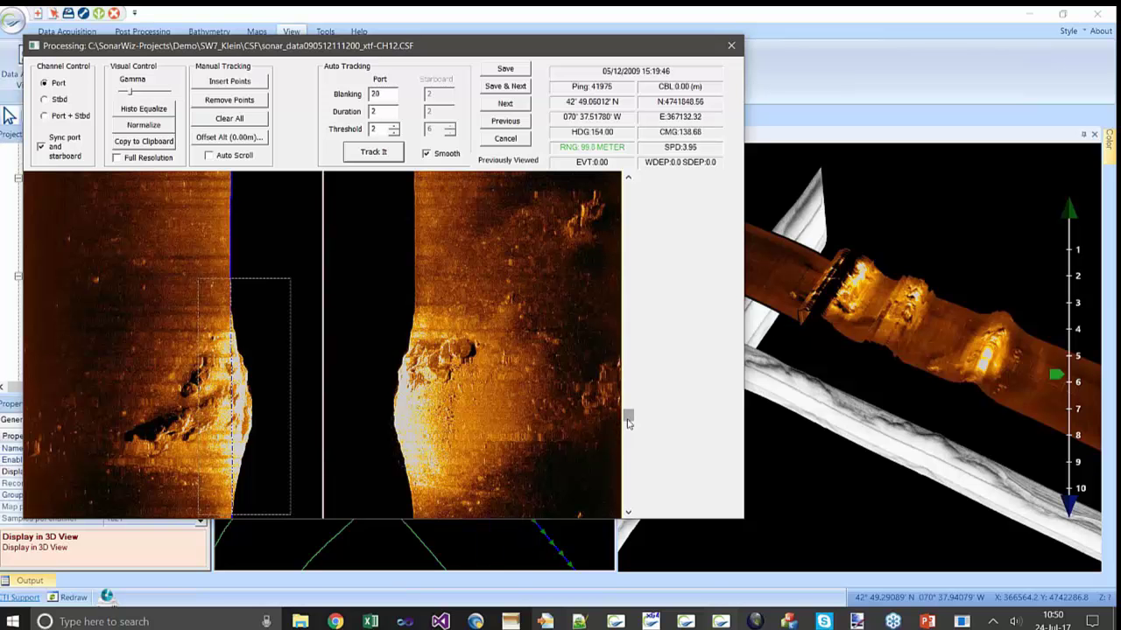
left_click_drag(629, 420, 629, 428)
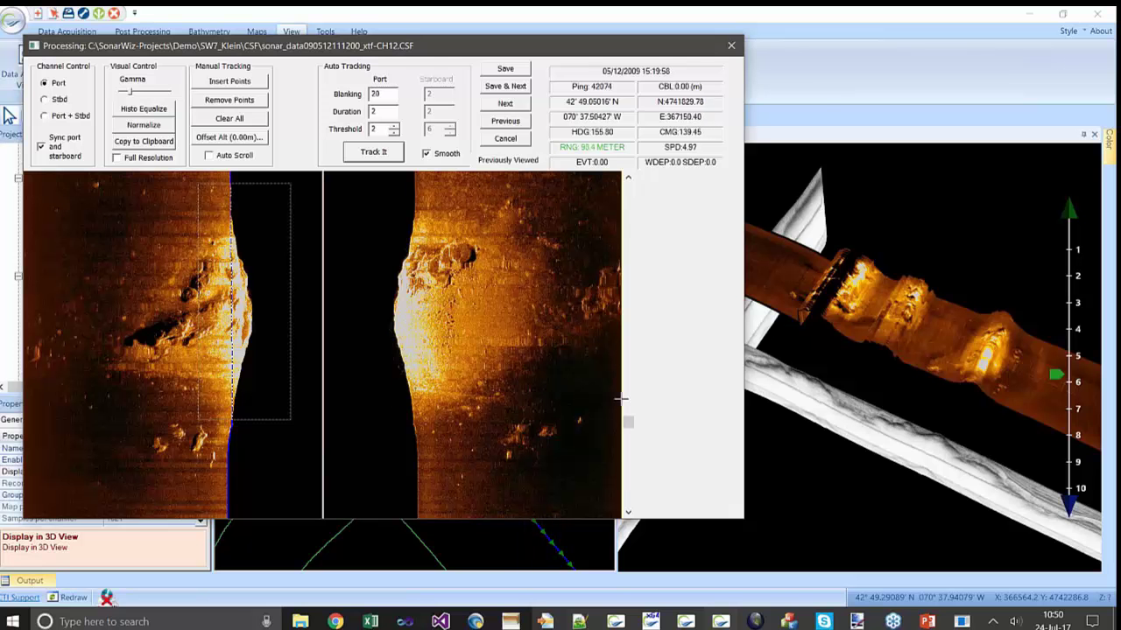
left_click_drag(628, 431, 620, 371)
left_click_drag(190, 181, 300, 473)
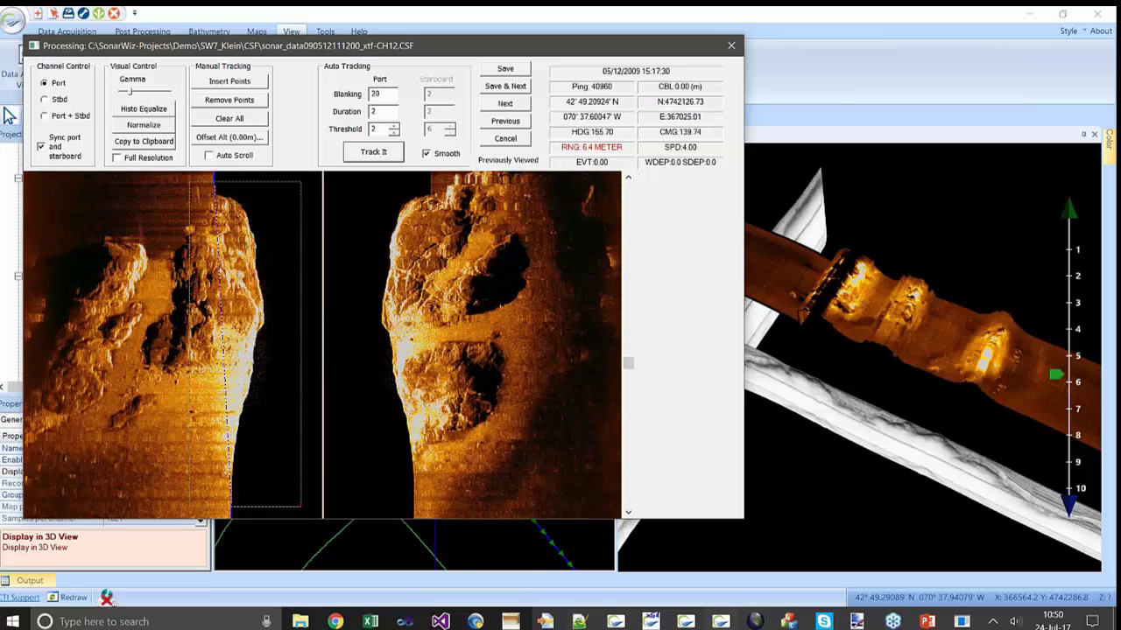
mouse_move(628, 367)
left_mouse_down()
mouse_move(625, 399)
mouse_move(628, 388)
left_mouse_up()
left_click_drag(233, 208, 285, 454)
left_click(508, 70)
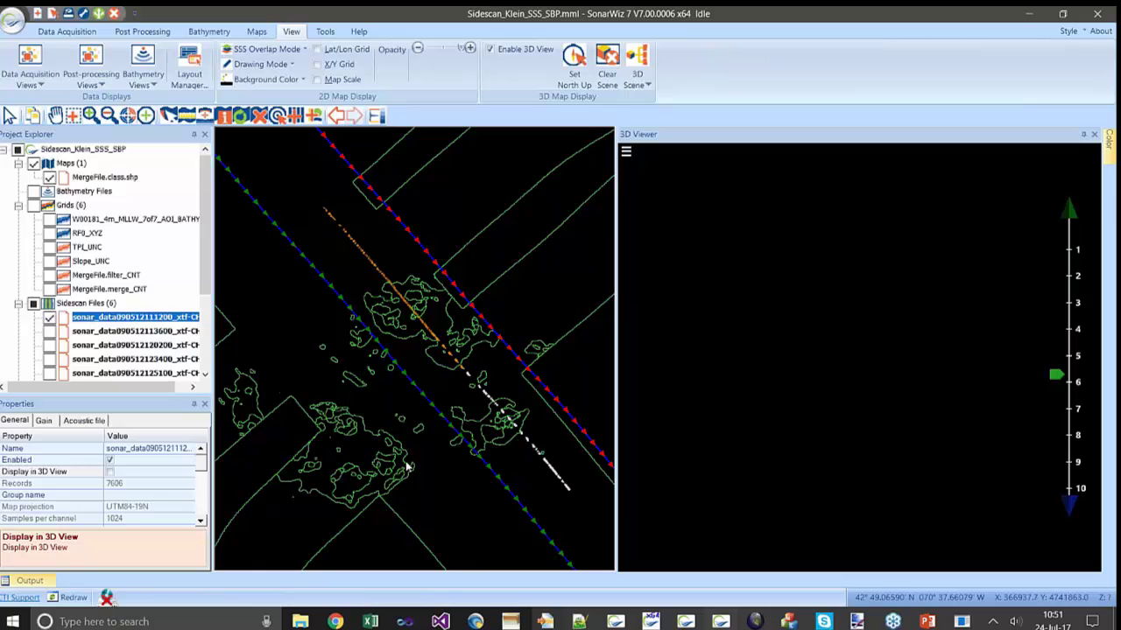
Step: Rescale the sidescan color mapping to the data range and lower its upper limit
mouse_move(1108, 145)
left_click(1055, 510)
left_click(1057, 473)
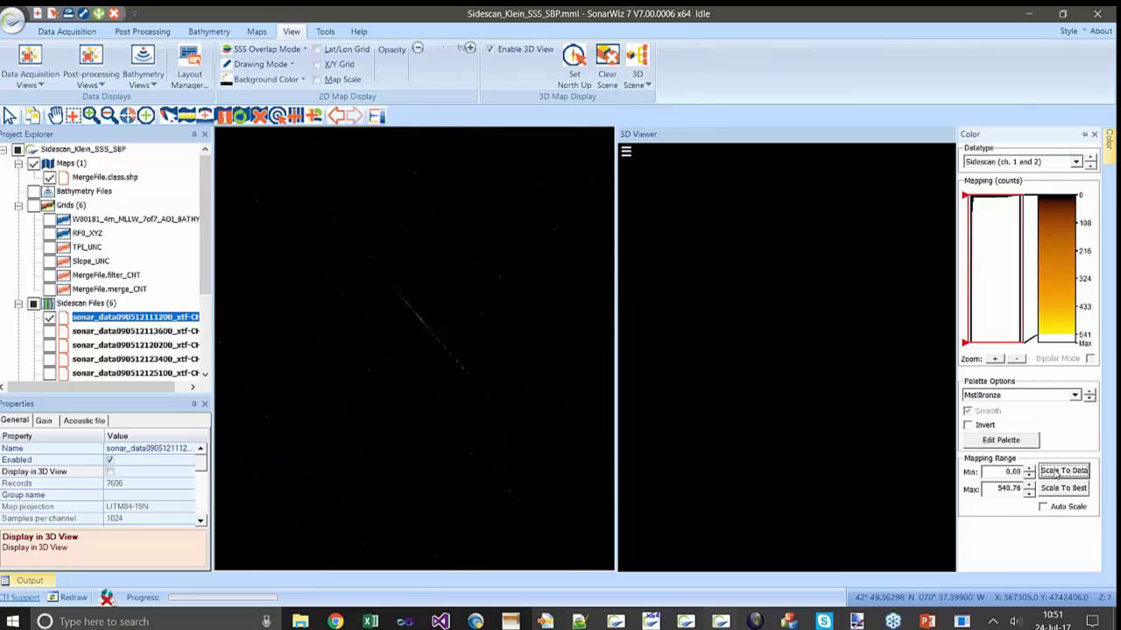
left_click_drag(994, 345, 991, 211)
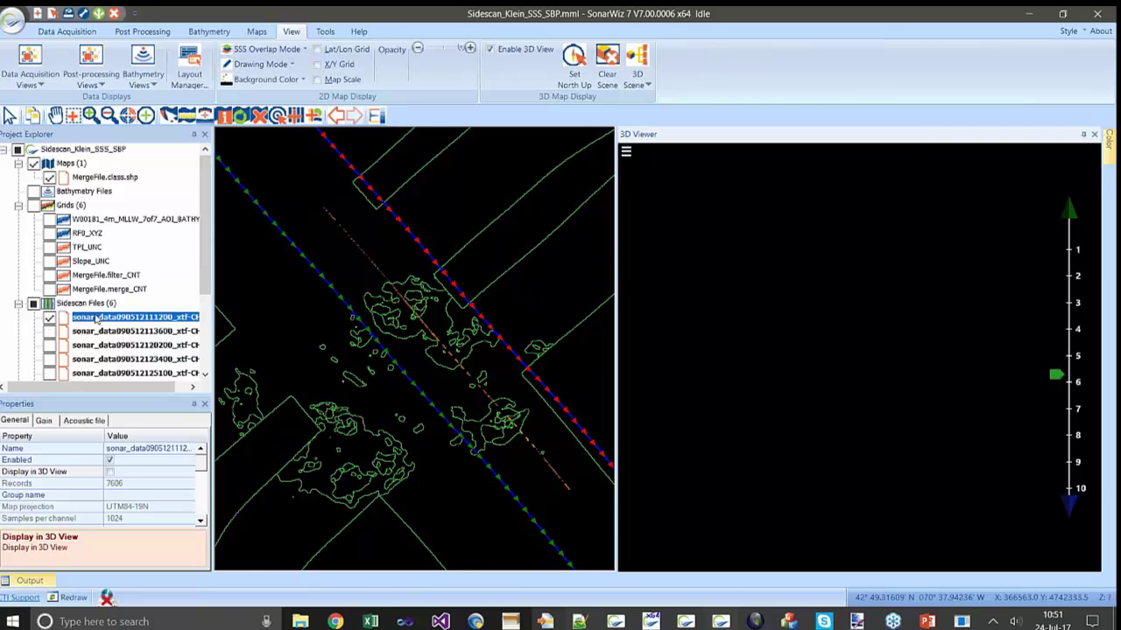
left_click(50, 319)
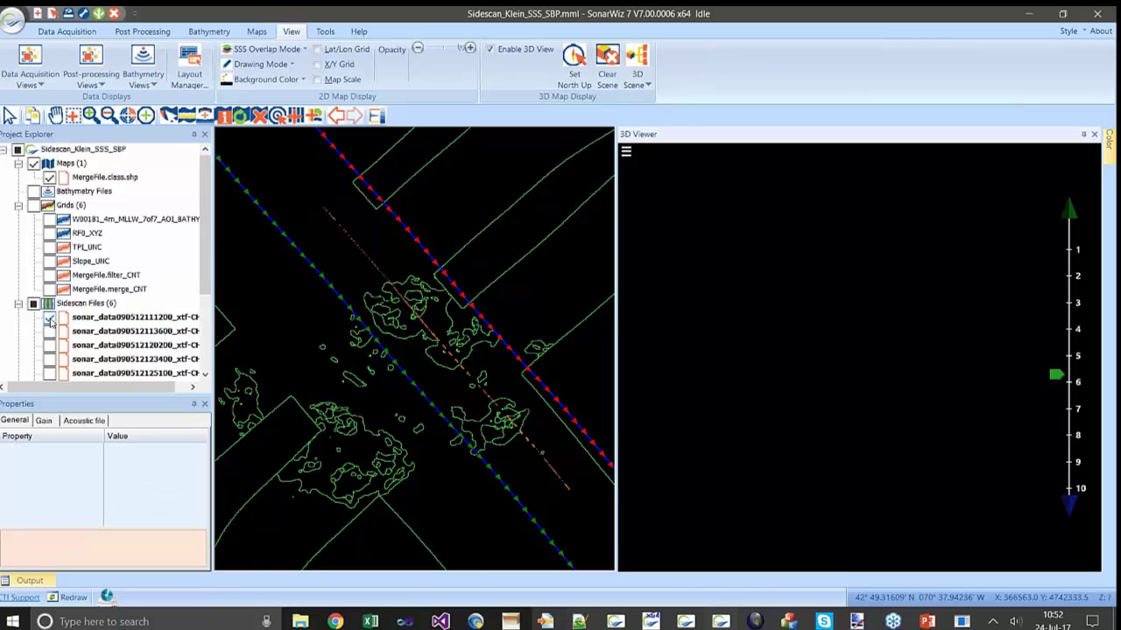
left_click(50, 333)
left_click(126, 327)
scroll(50, 284, "down", 2)
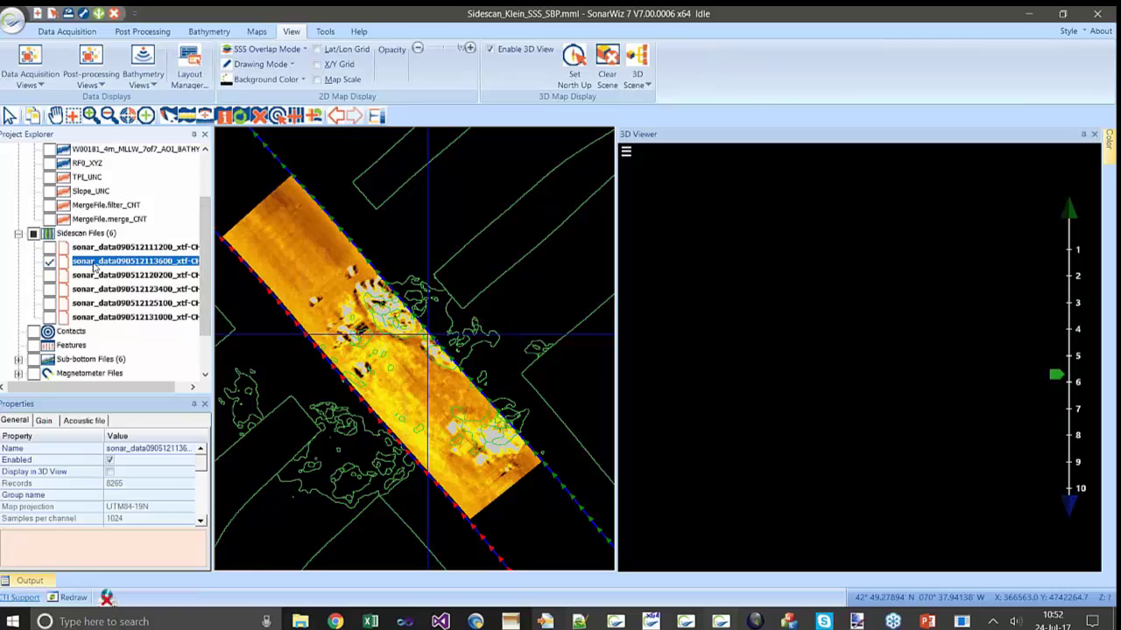
left_click(110, 472)
mouse_move(1109, 159)
left_click_drag(992, 208, 992, 281)
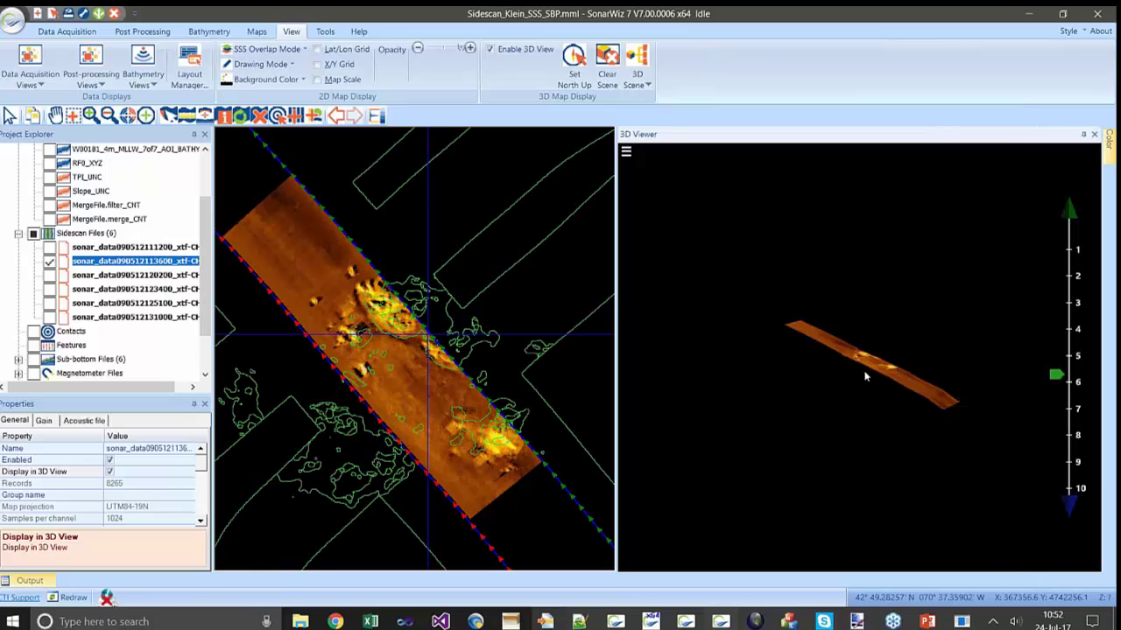
scroll(862, 368, "up", 5)
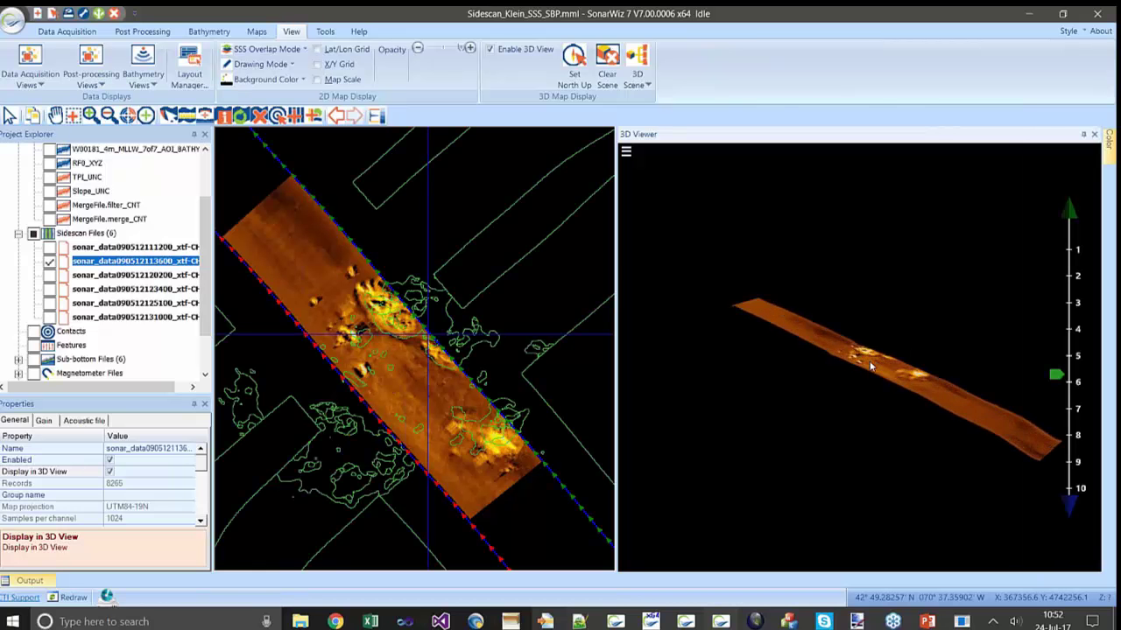
scroll(862, 366, "up", 5)
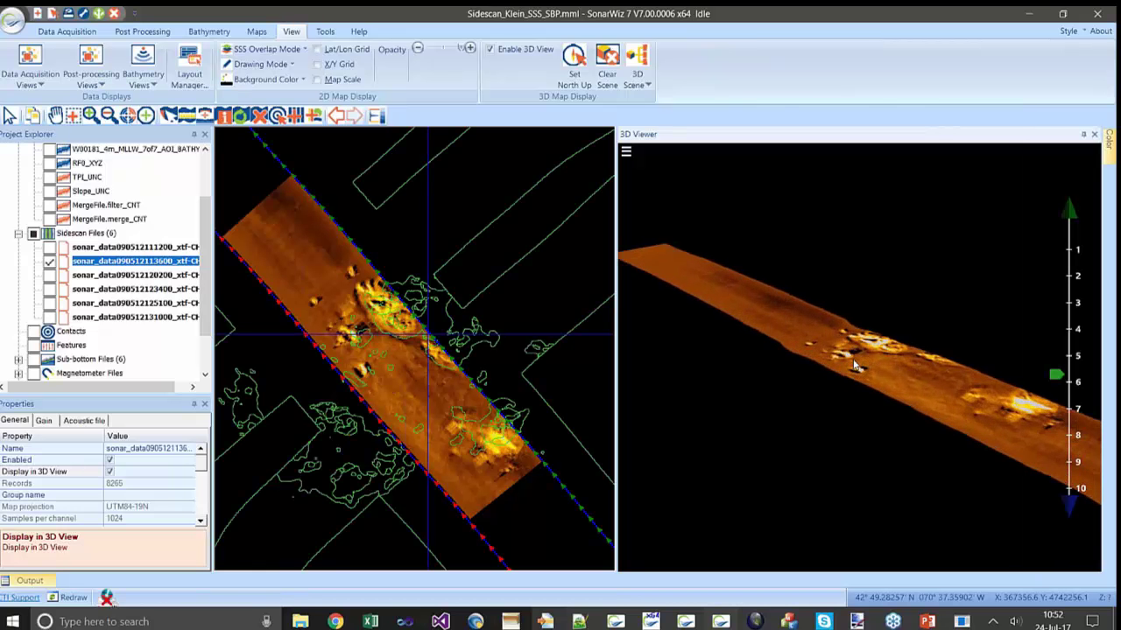
left_click_drag(855, 372, 953, 310)
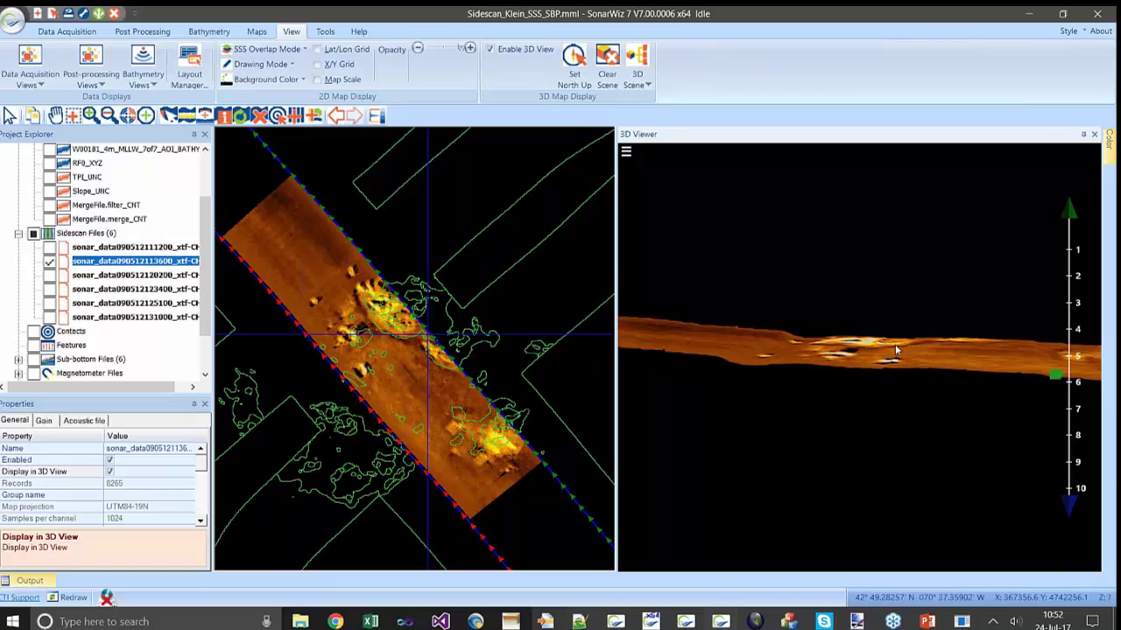
left_click_drag(994, 340, 830, 378)
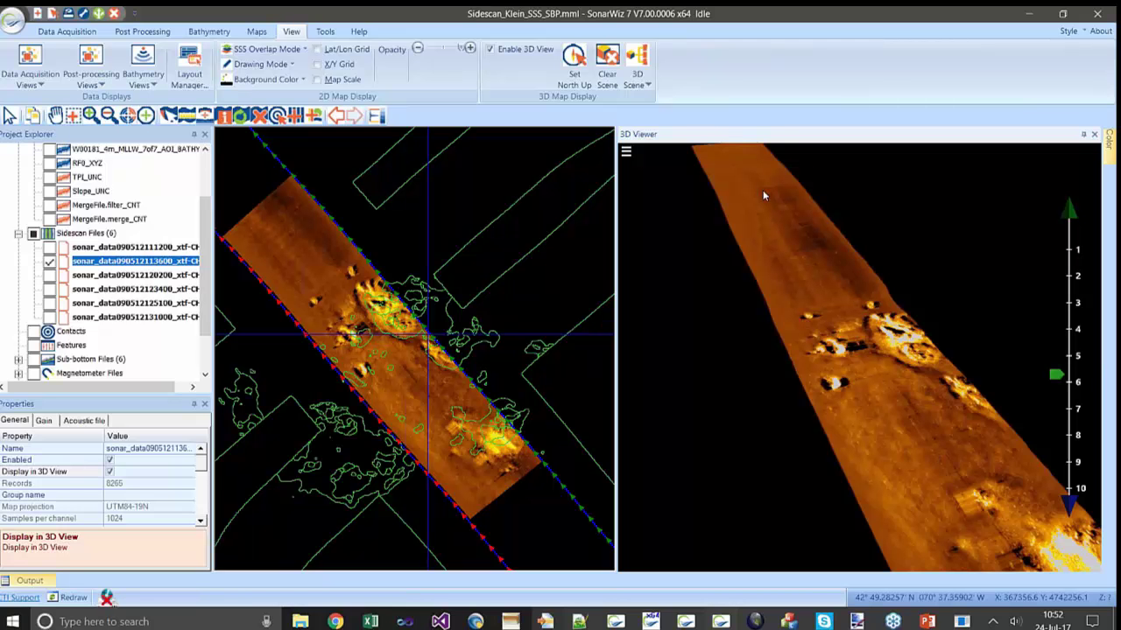
Step: Show all the project's sidescan lines on the map again
left_click(112, 249)
left_click(49, 249)
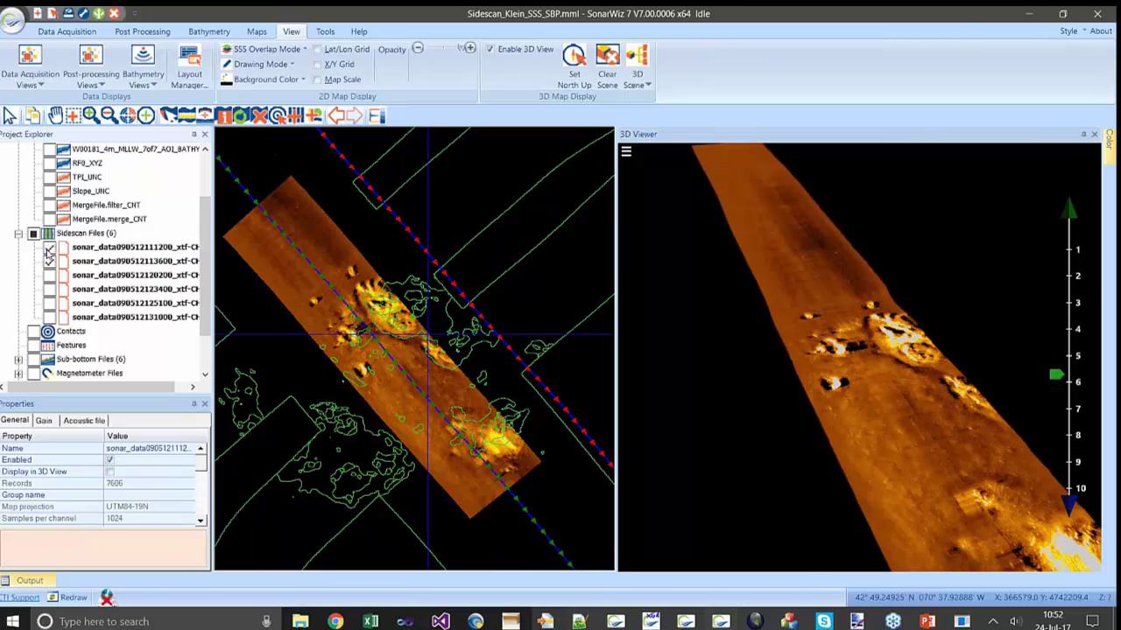
left_click(106, 259)
left_click(34, 234)
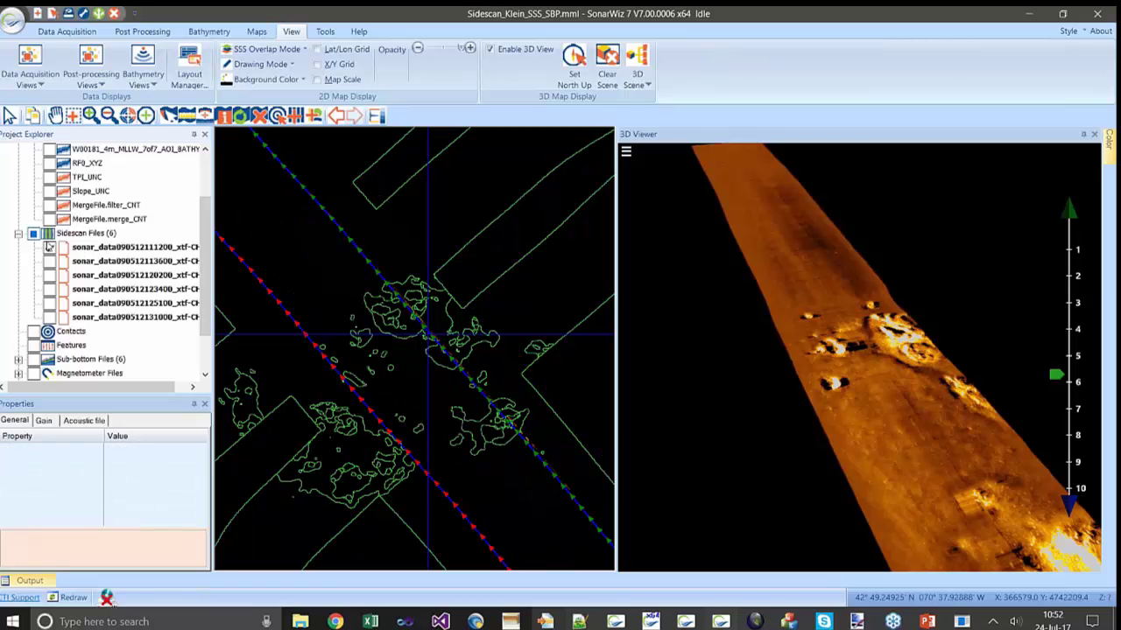
right_click(119, 251)
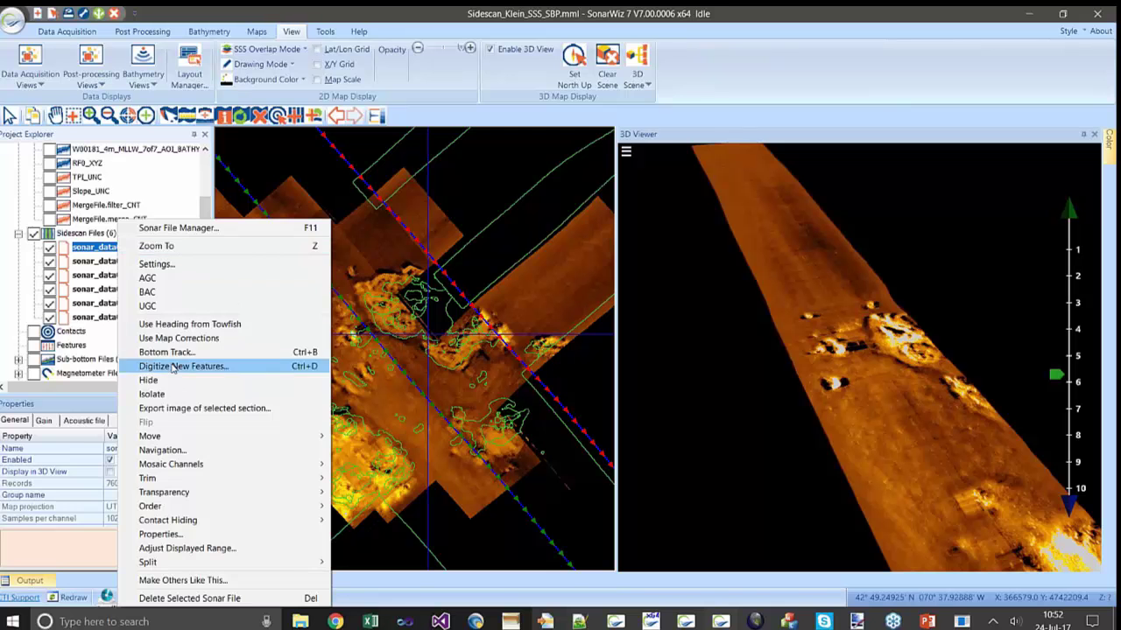
left_click(168, 264)
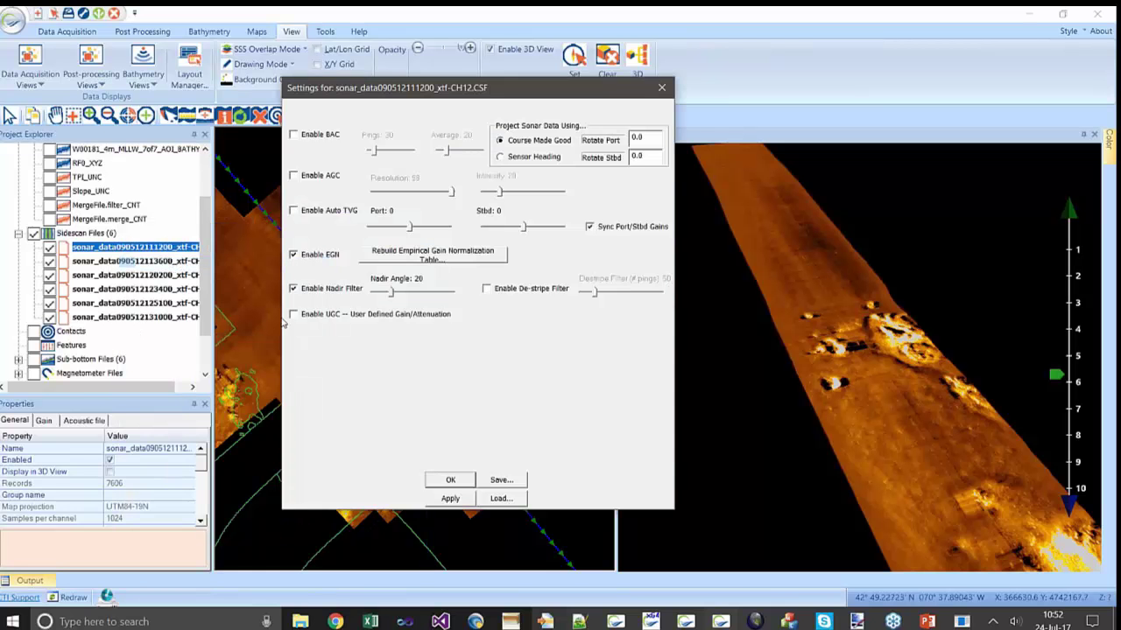
left_click(413, 256)
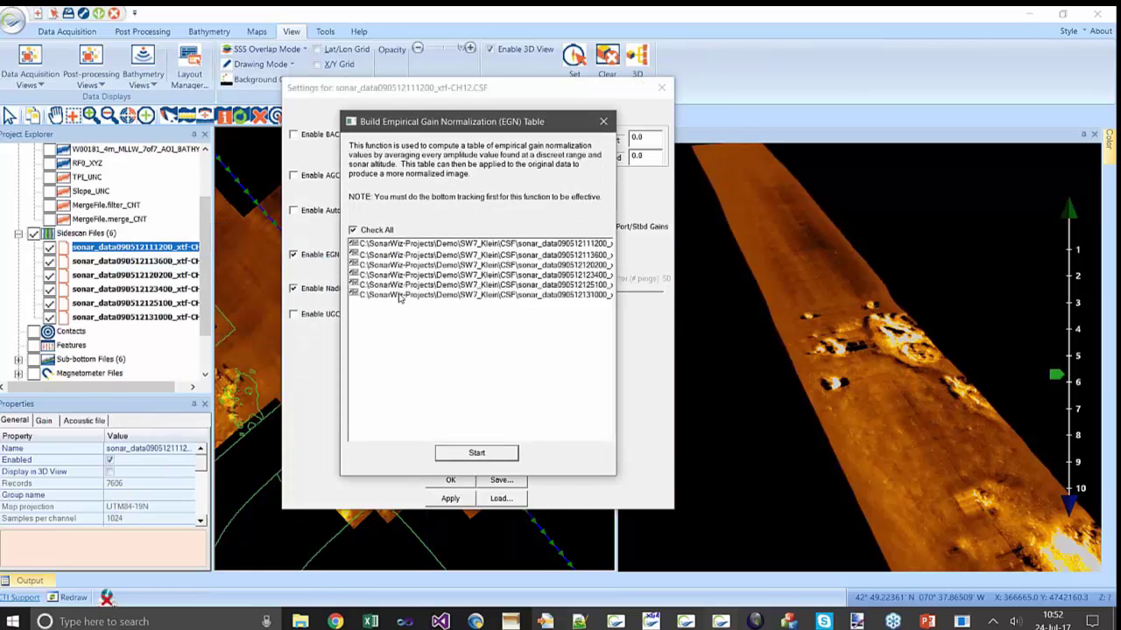
left_click(476, 453)
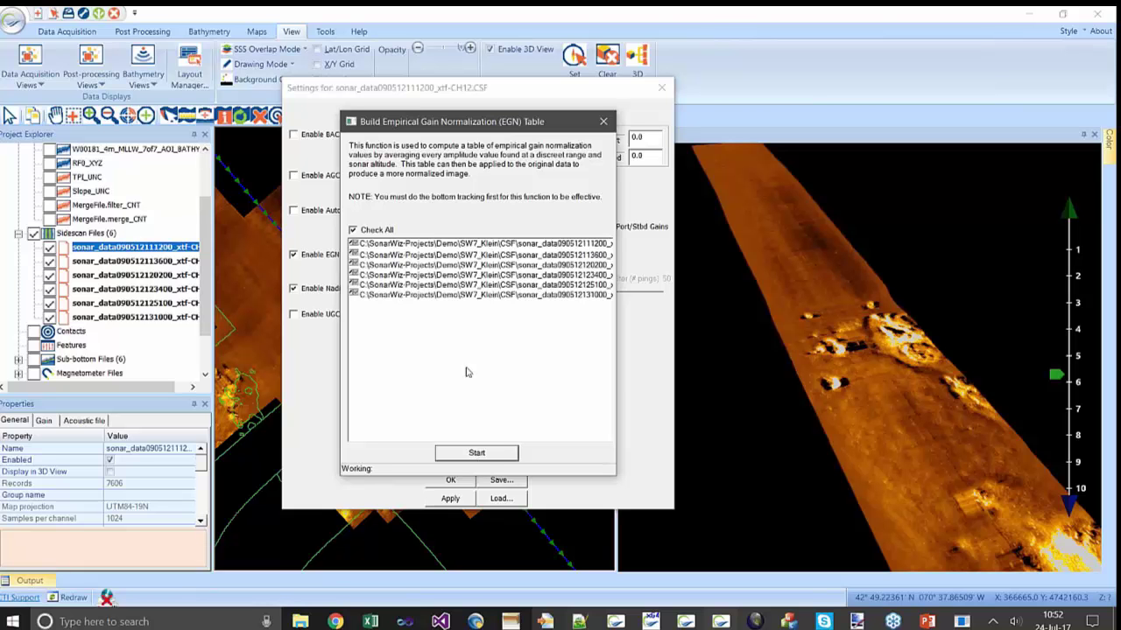
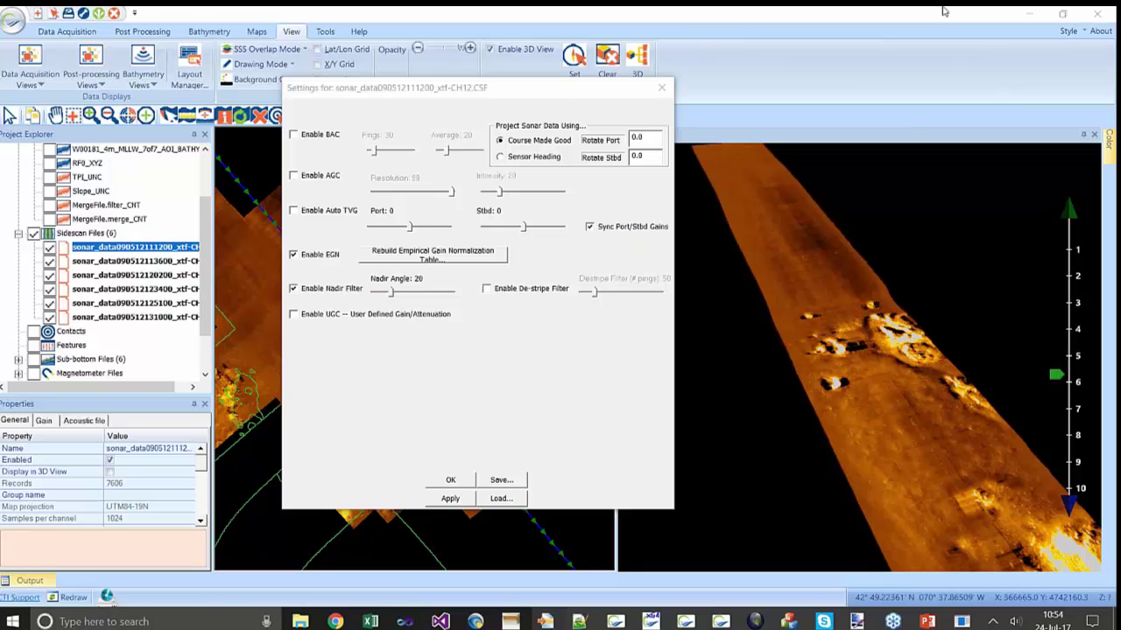
left_click(662, 89)
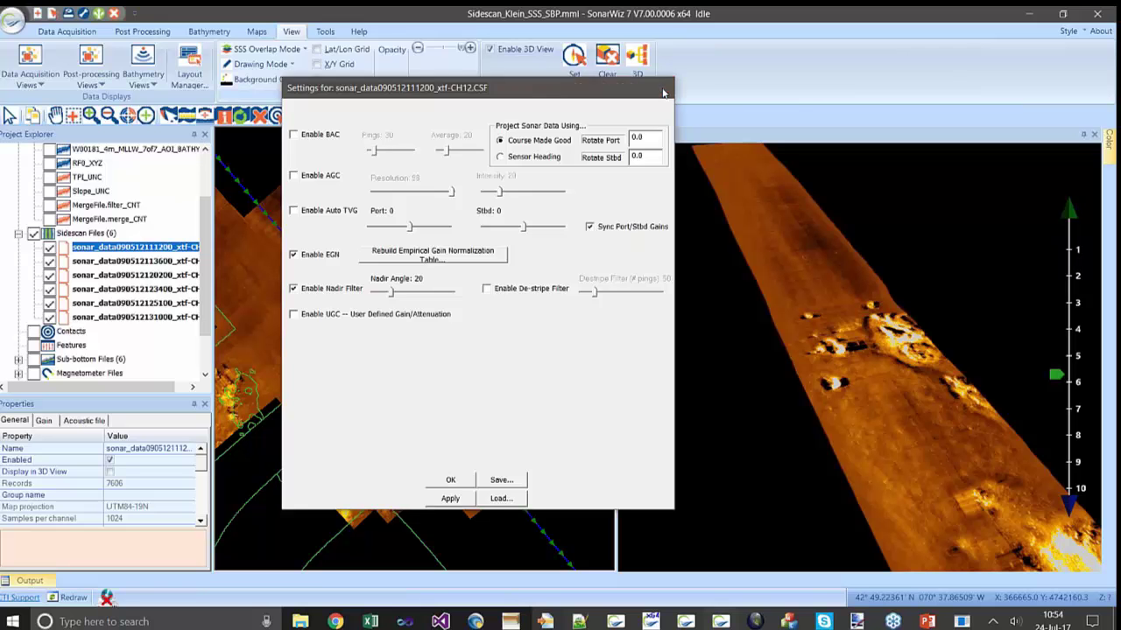
left_click(324, 31)
left_click(152, 71)
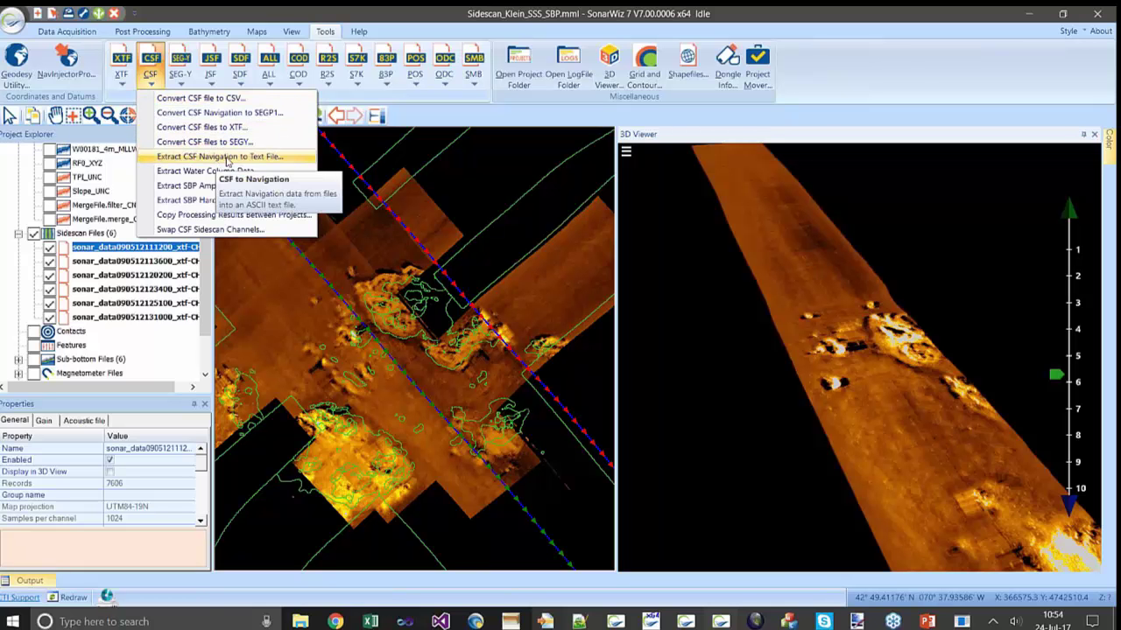
left_click(176, 99)
left_click(611, 174)
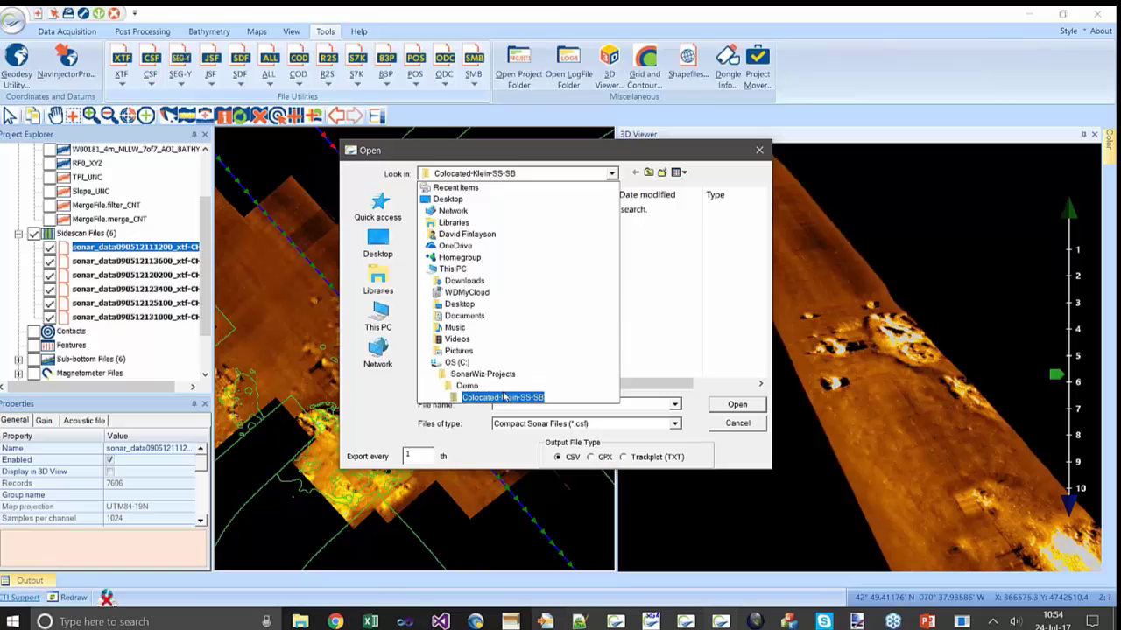
left_click(469, 386)
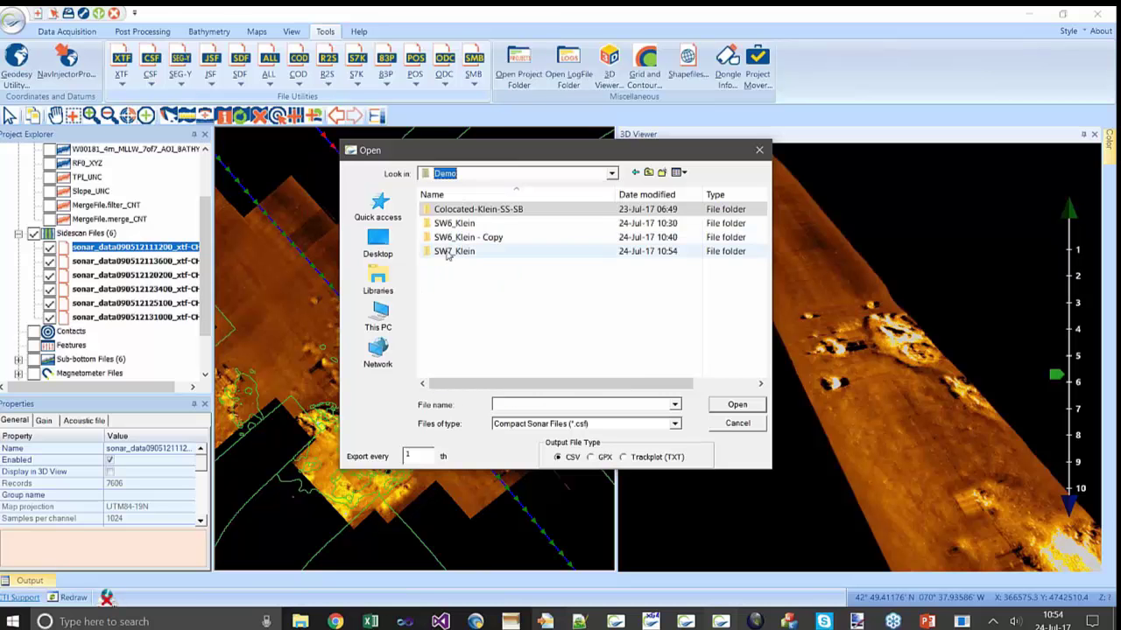
double_click(446, 253)
double_click(464, 266)
left_click(469, 213)
left_click(733, 404)
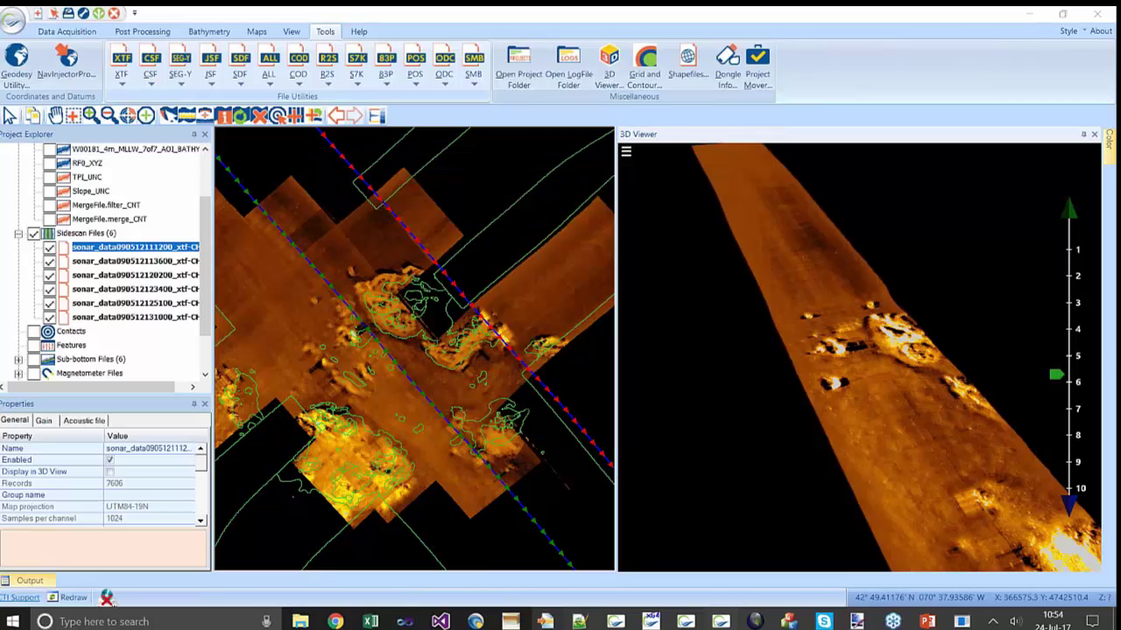
key("alt+Tab")
double_click(511, 346)
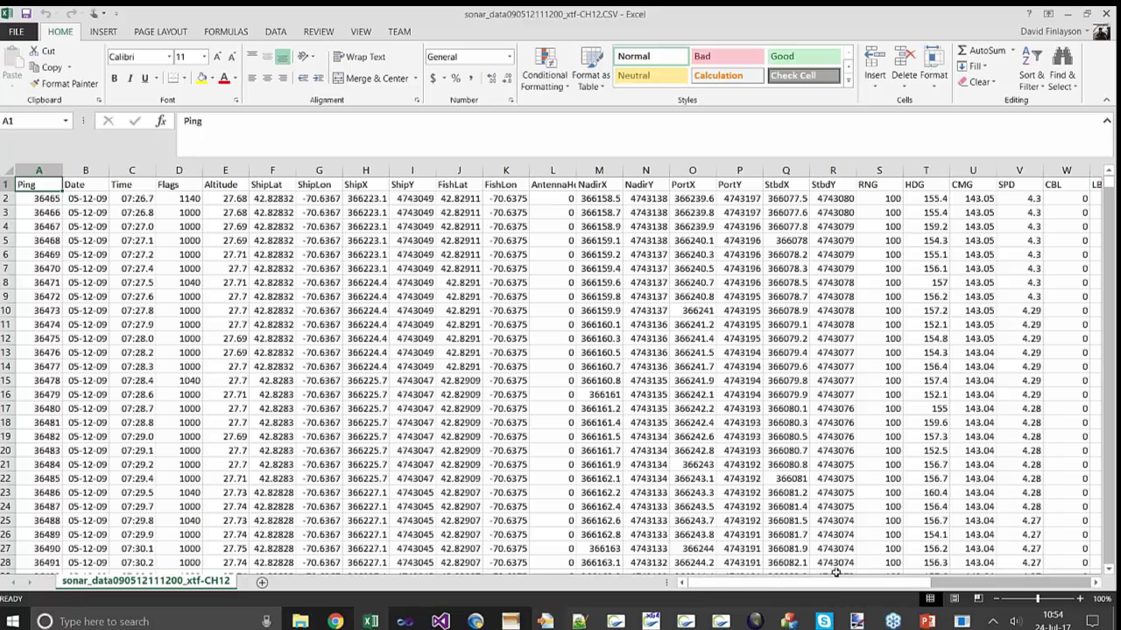
mouse_move(836, 585)
left_mouse_down()
mouse_move(970, 588)
mouse_move(1050, 569)
mouse_move(836, 571)
left_mouse_up()
left_click(132, 170)
left_click(225, 170)
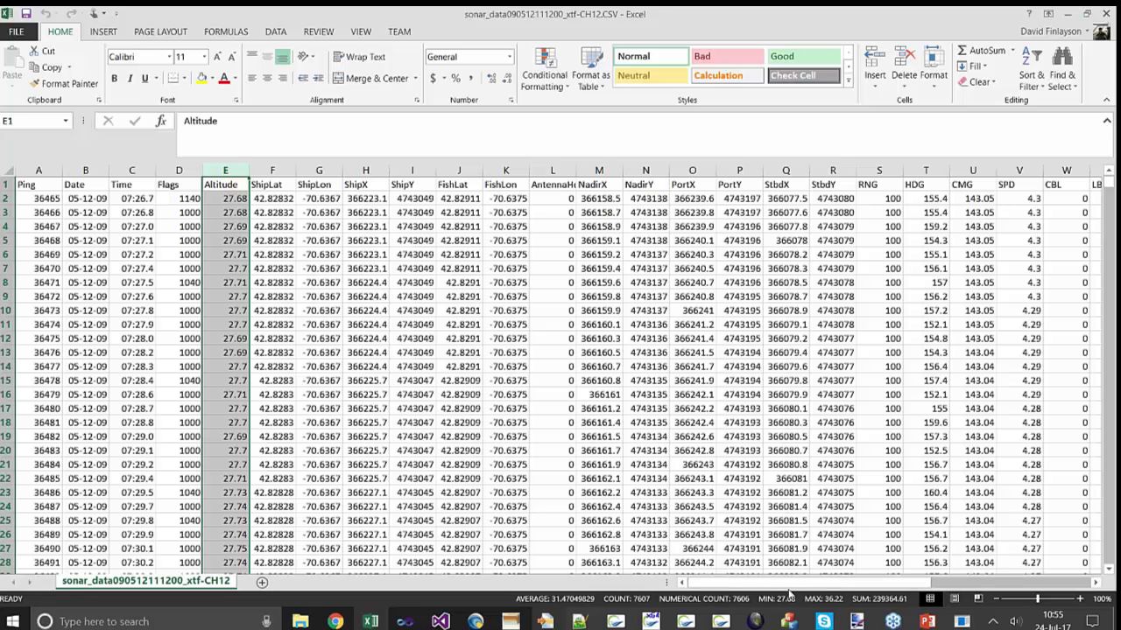
Step: Review the exported position, attitude and corrected-coordinate columns alongside Altitude, and close the spreadsheet
left_click_drag(869, 587, 1037, 588)
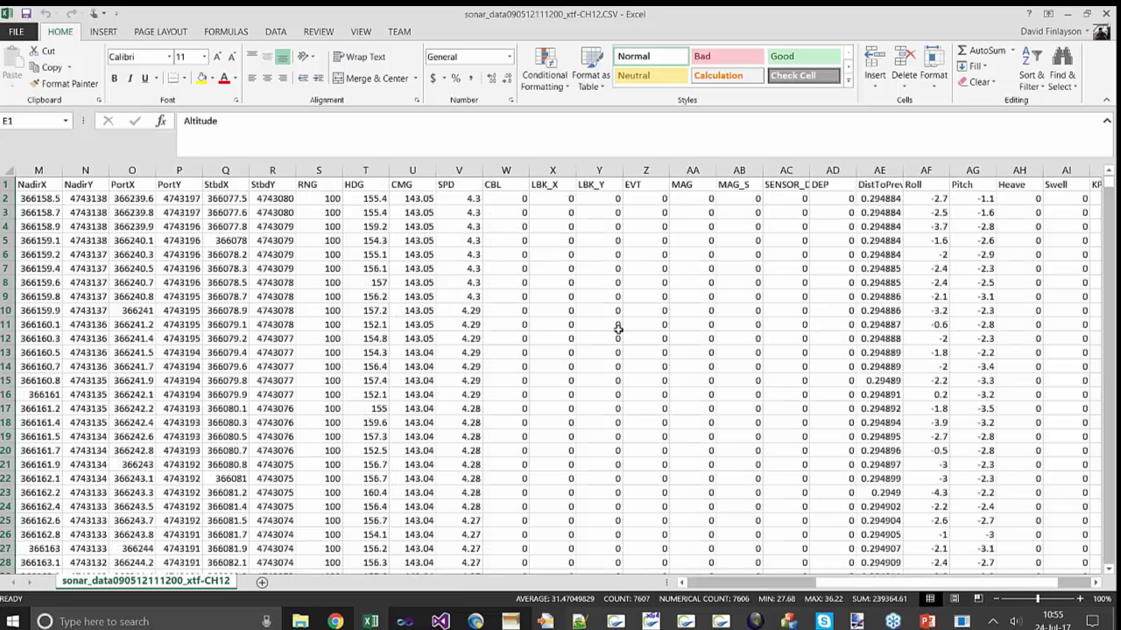
left_click_drag(830, 582, 613, 584)
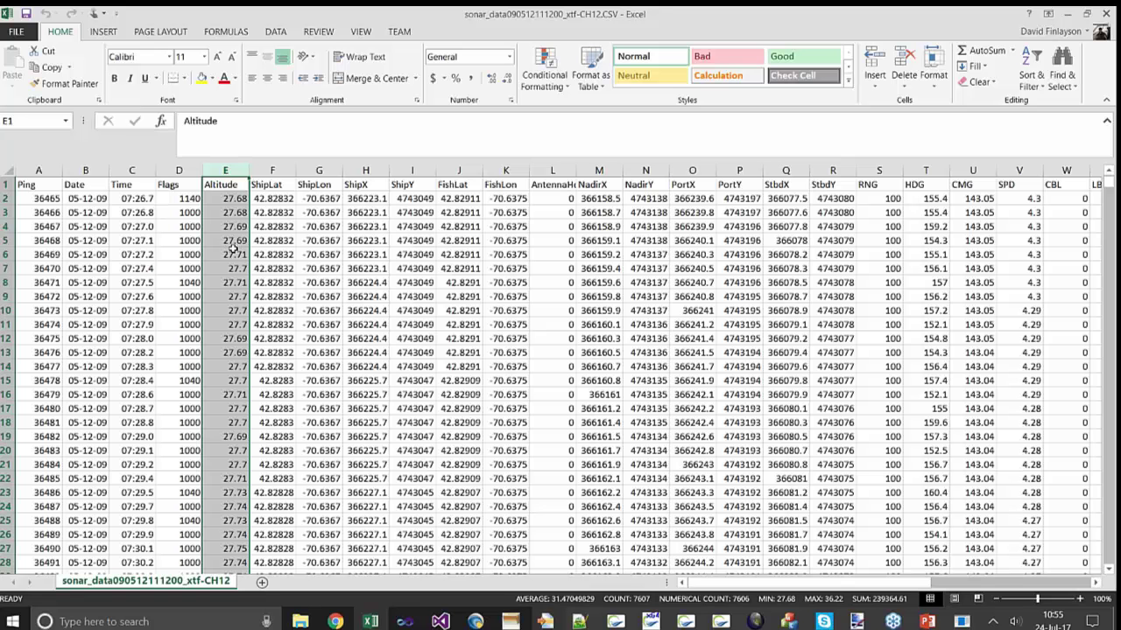
left_click_drag(771, 585, 965, 587)
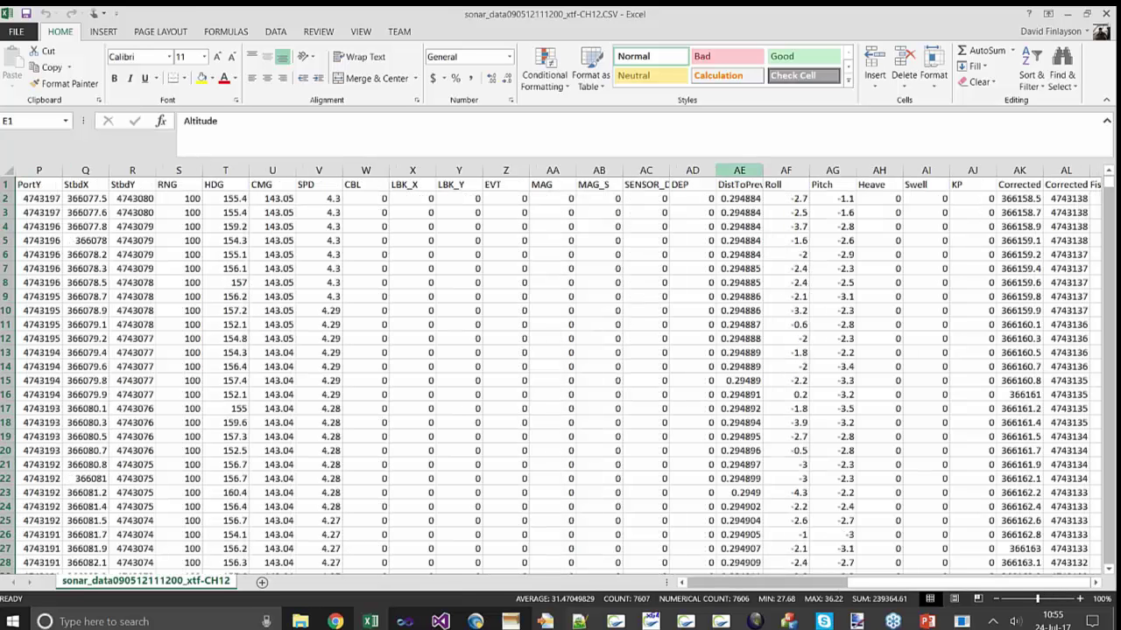
left_click_drag(840, 583, 683, 585)
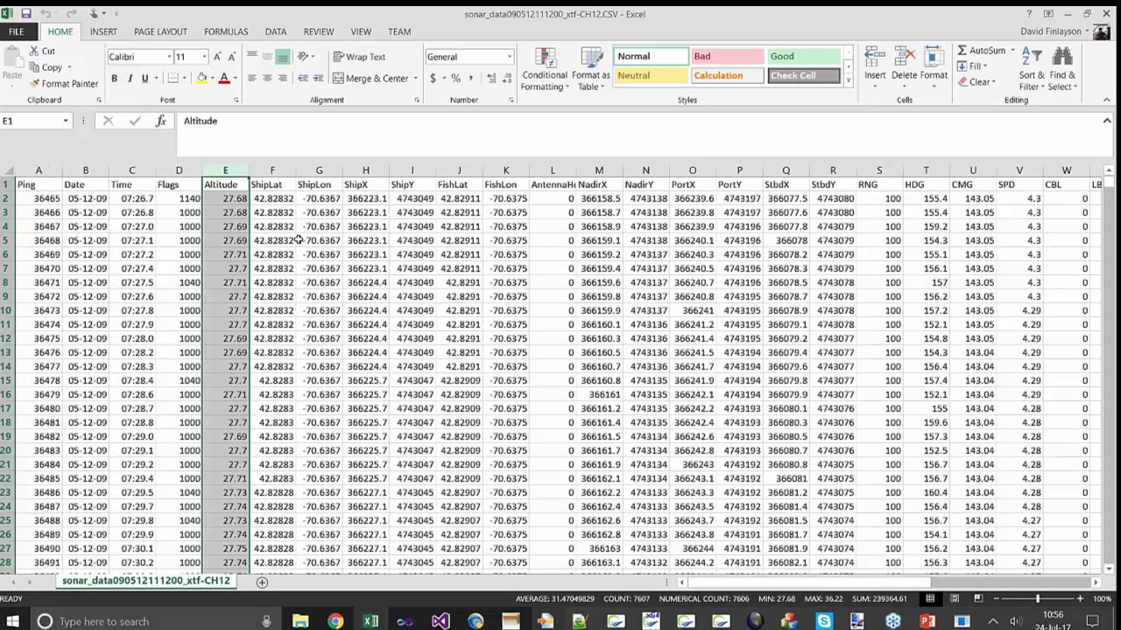
left_click(1106, 14)
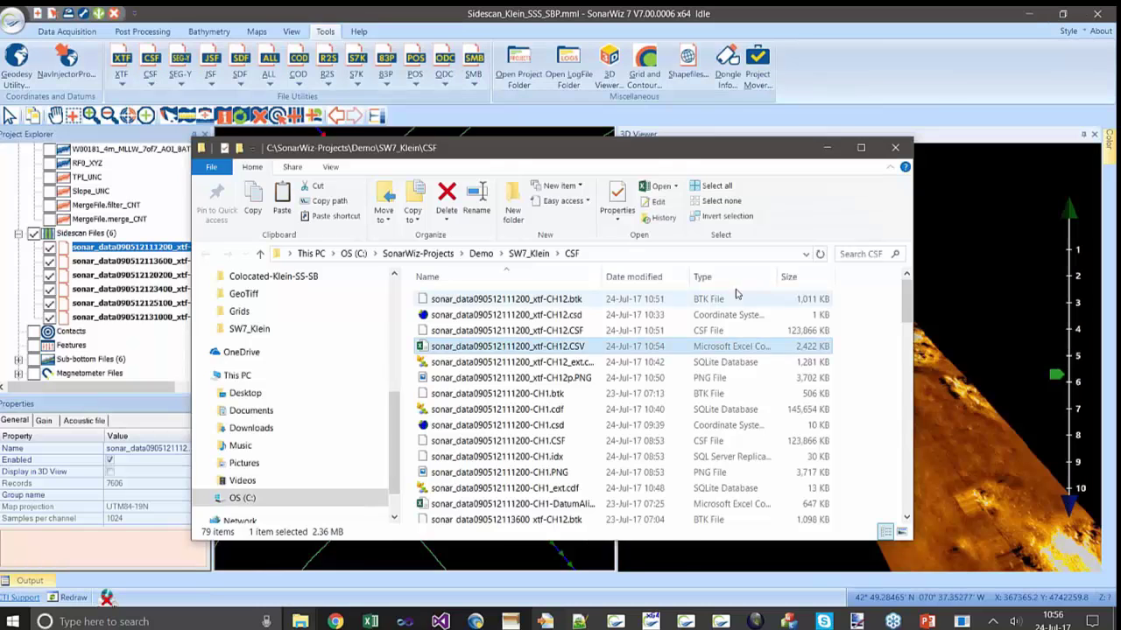
left_click(827, 149)
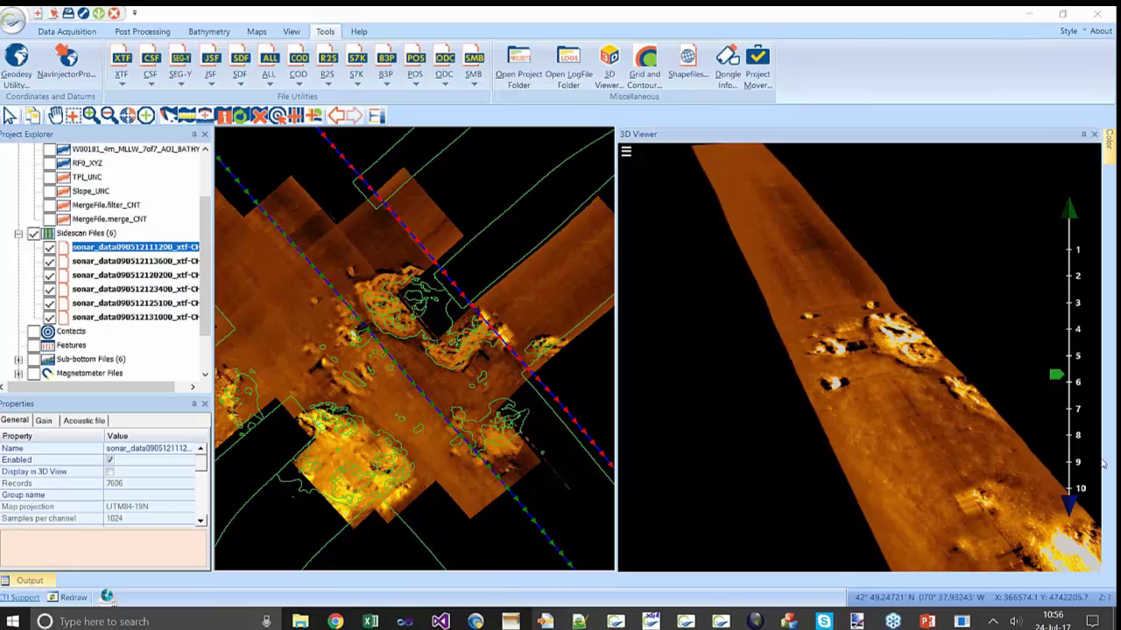
left_click(1099, 417)
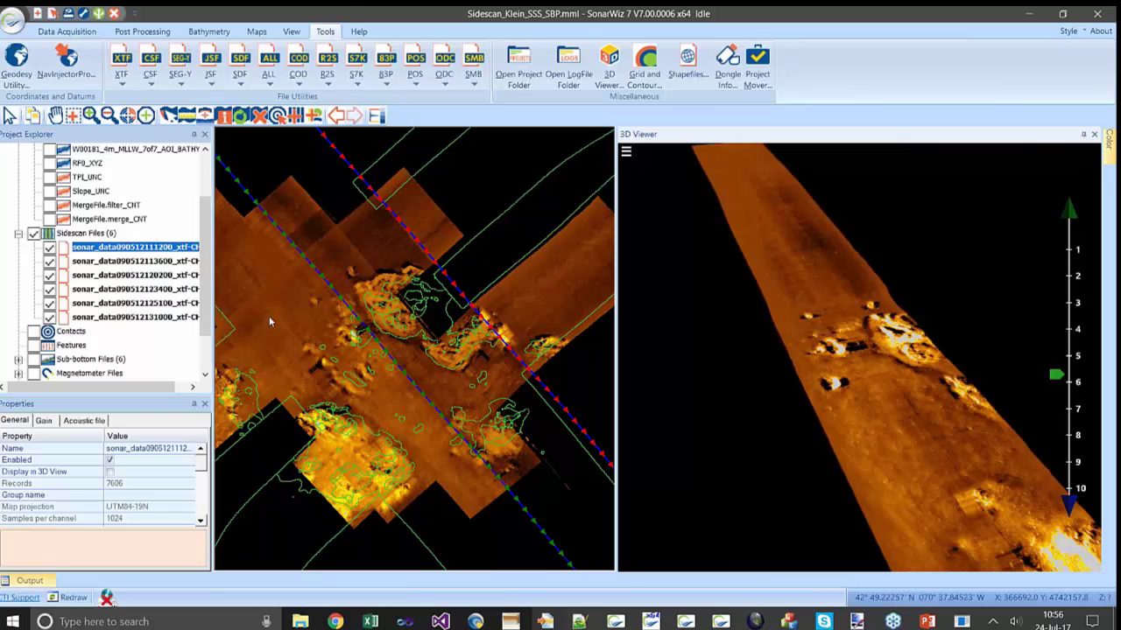
left_click(249, 283)
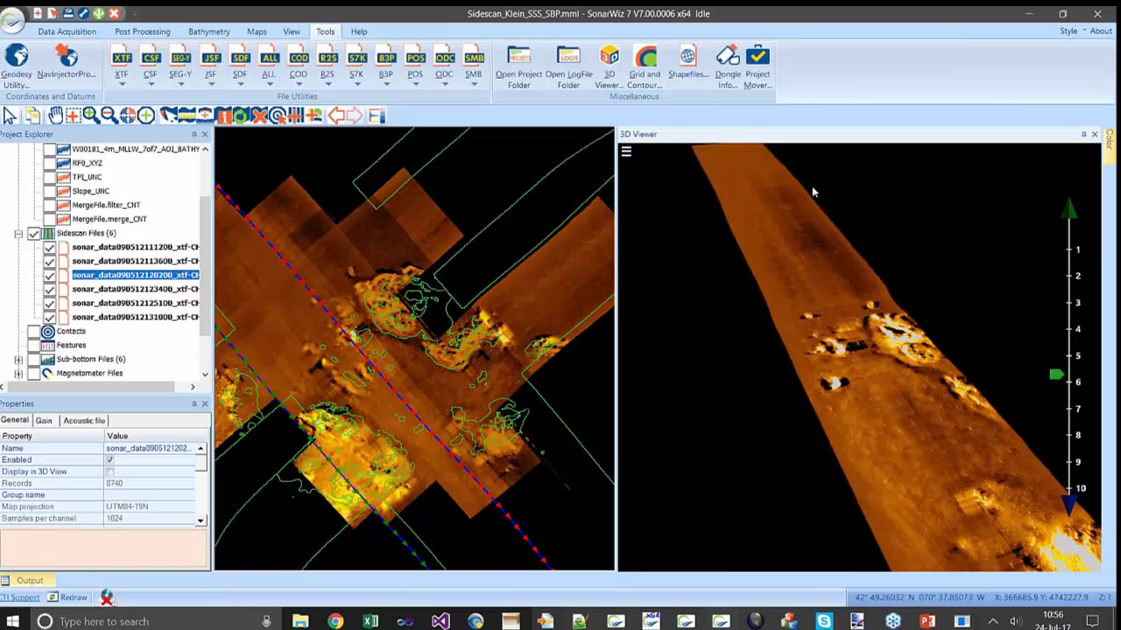
right_click(324, 355)
left_click(233, 236)
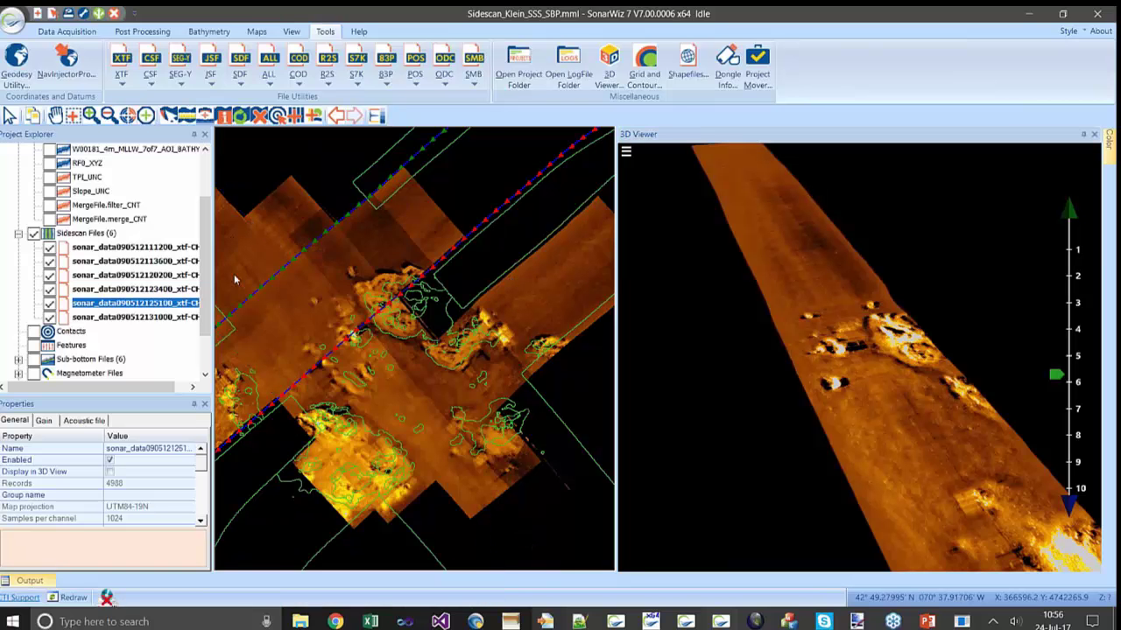
left_click(294, 210)
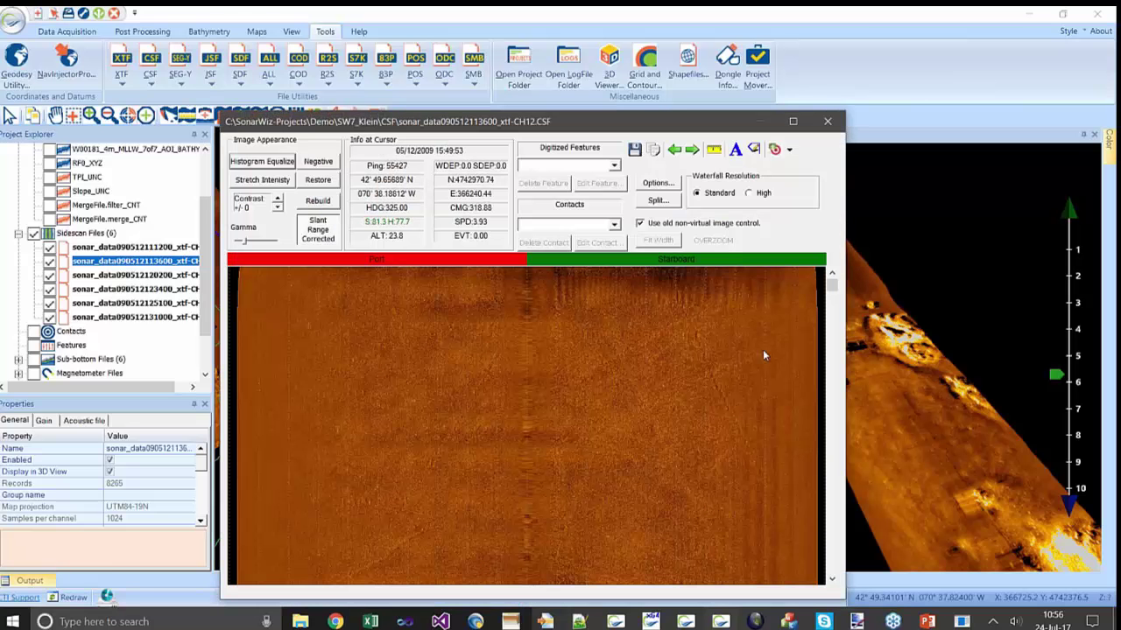
left_click_drag(833, 287, 833, 421)
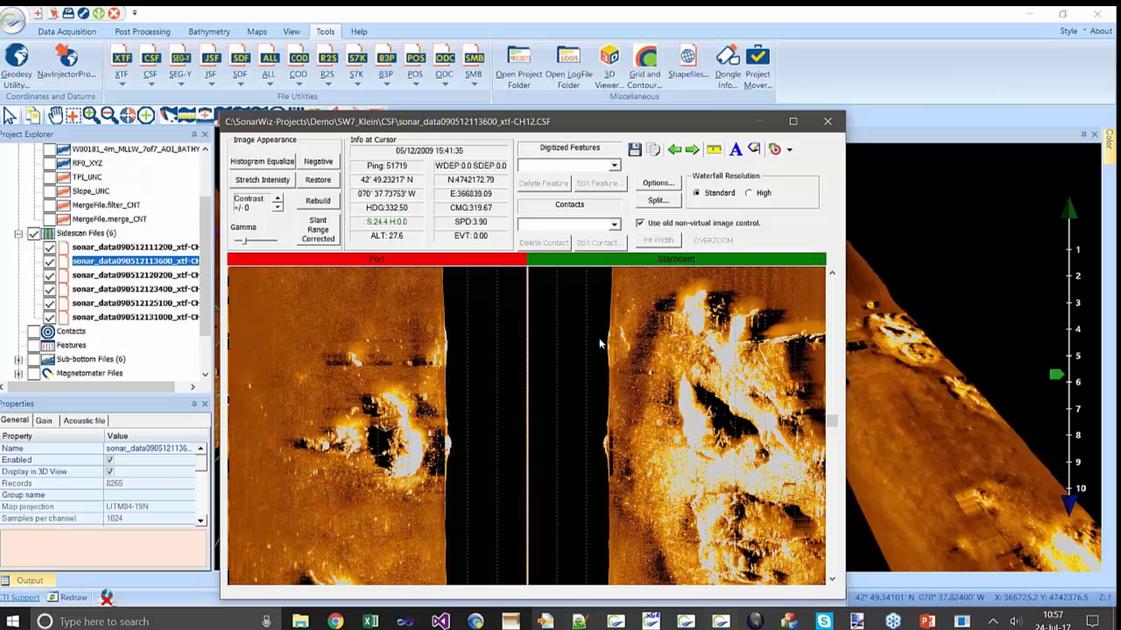
left_click_drag(832, 424, 832, 472)
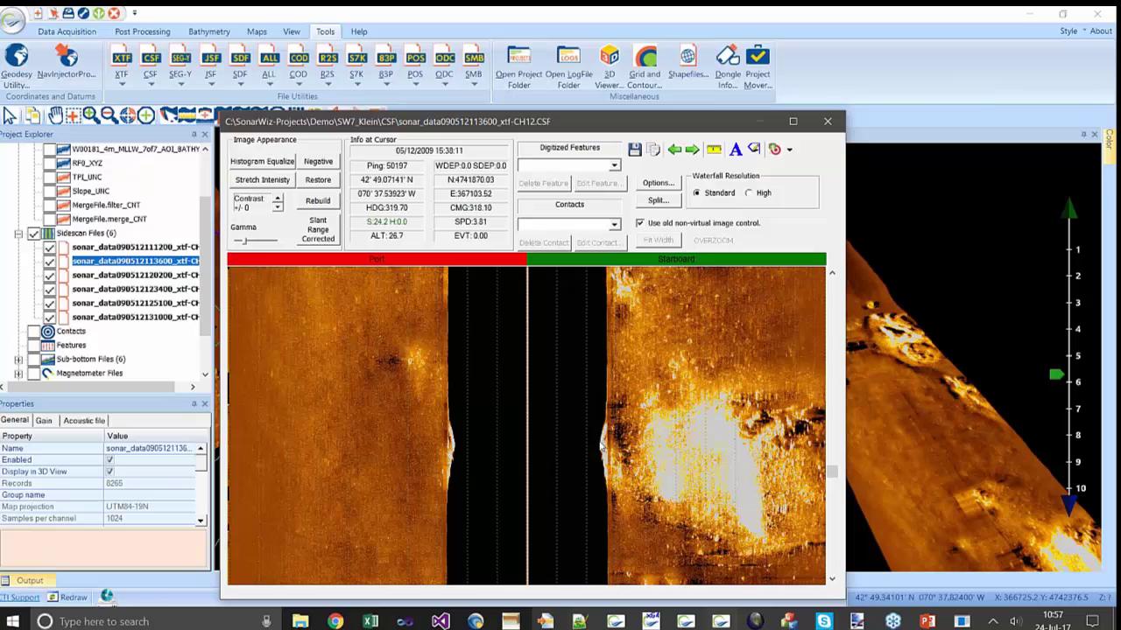
left_click_drag(560, 122, 501, 91)
left_click(1103, 254)
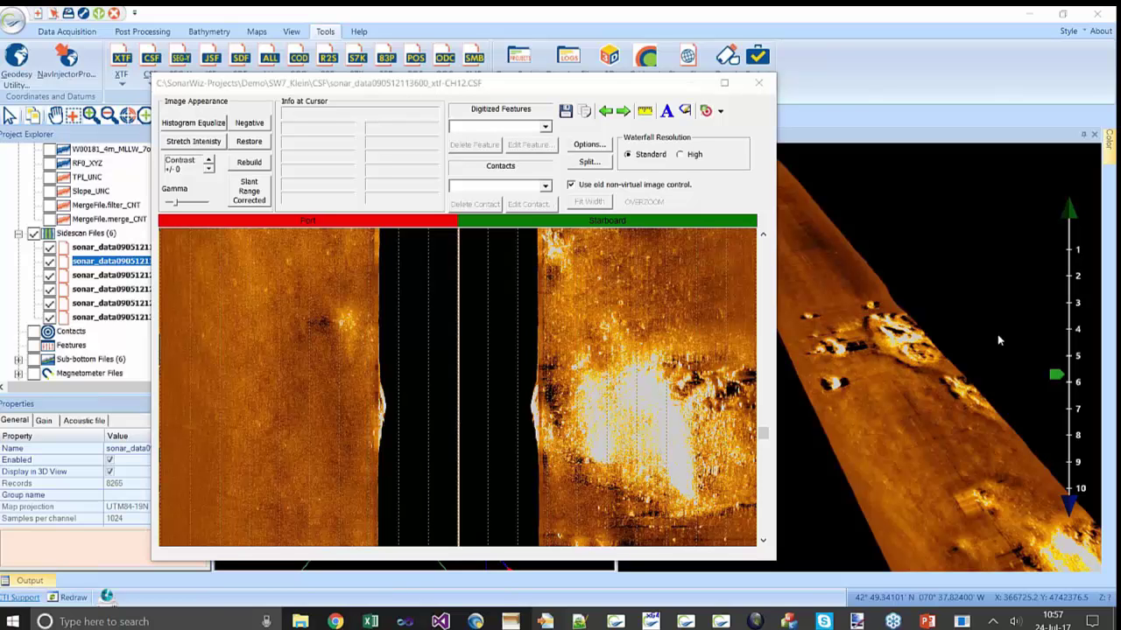
left_click(758, 83)
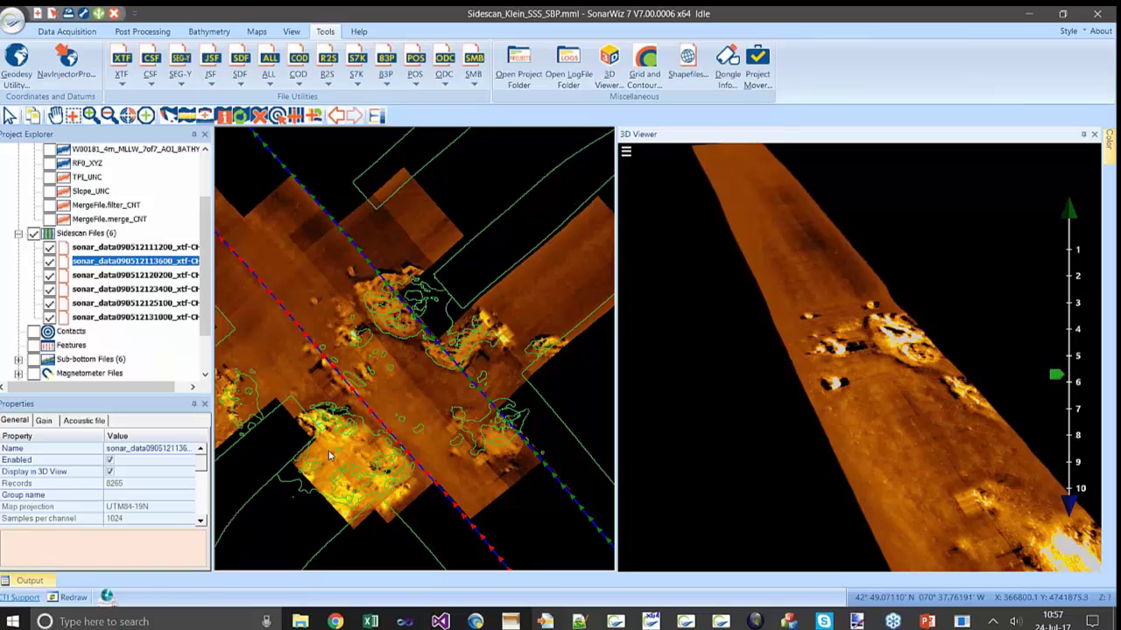
left_click(334, 424)
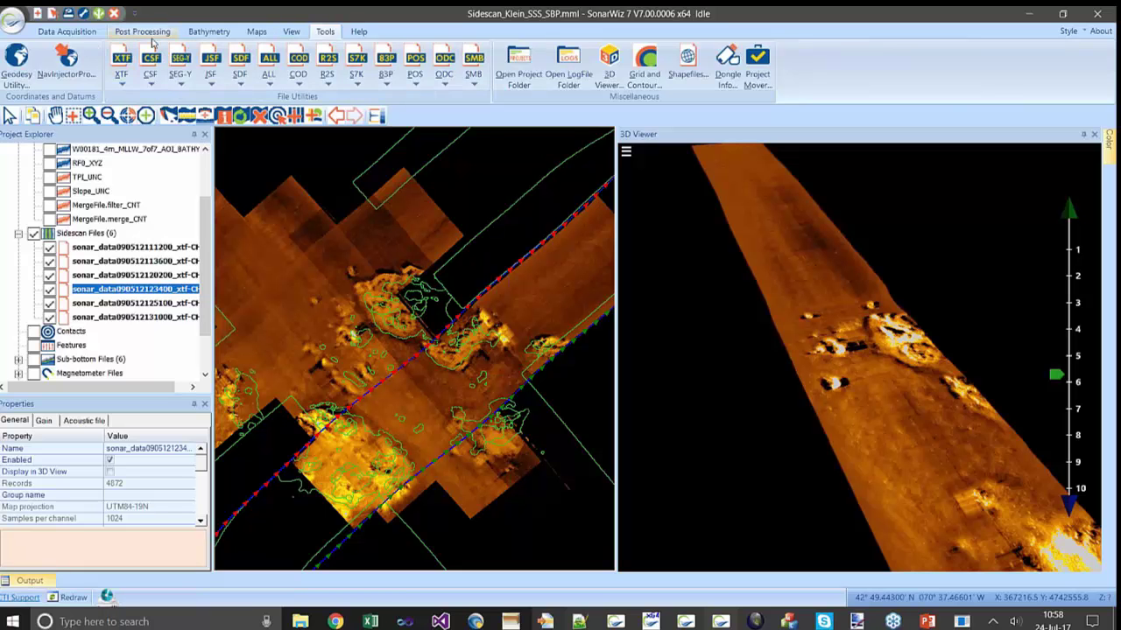
left_click(142, 31)
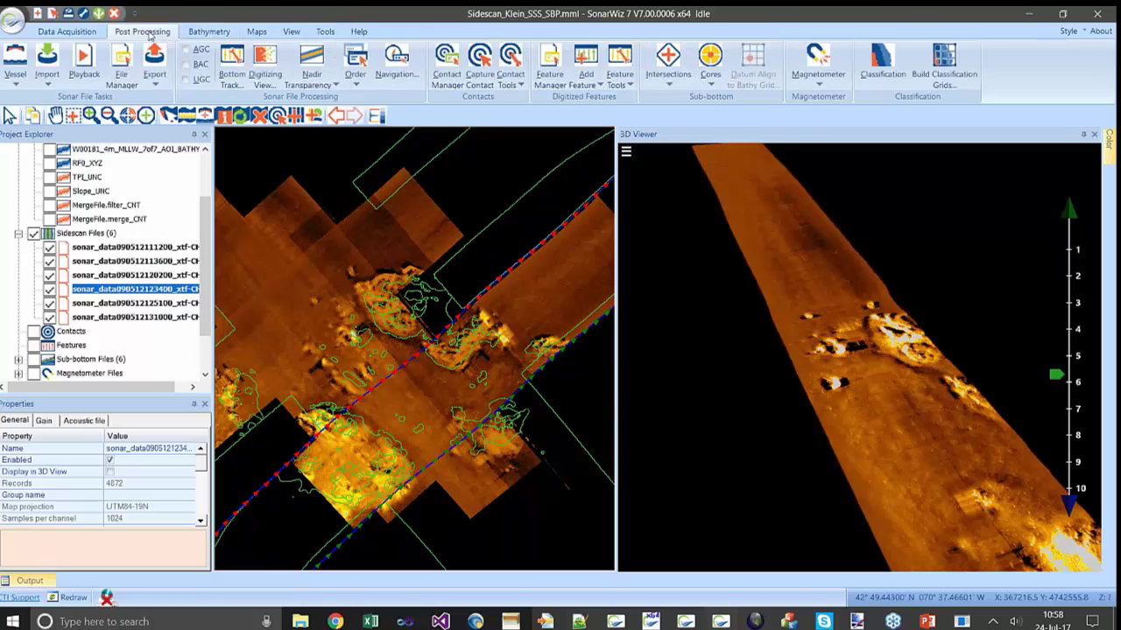
left_click(880, 59)
left_click_drag(461, 17, 463, 79)
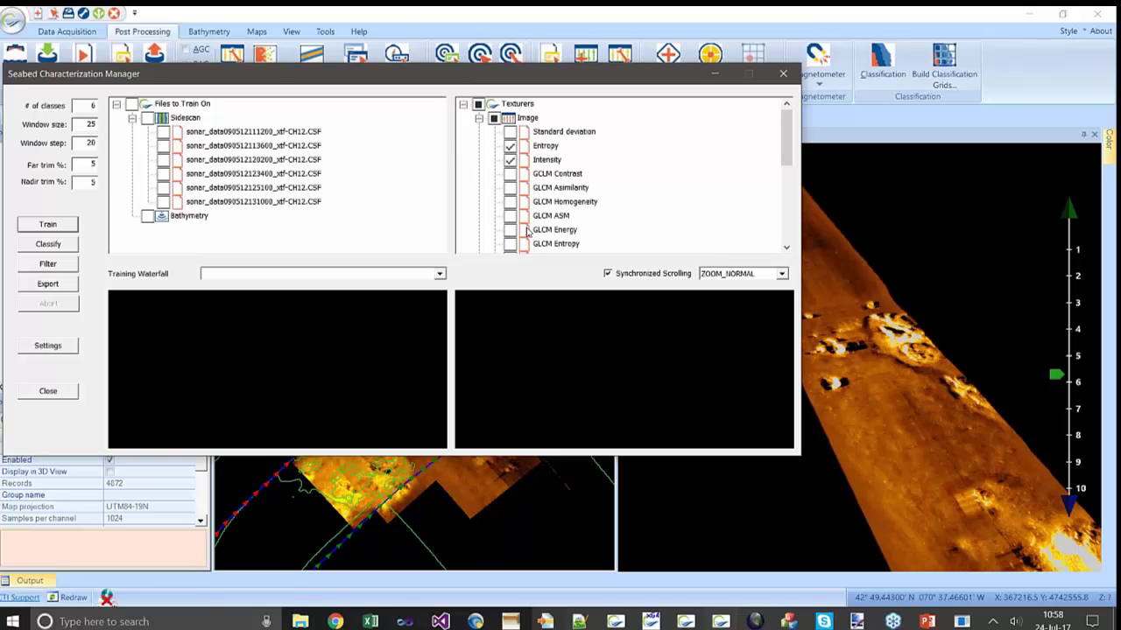
Step: Examine the Image texturers, from Standard deviation to GLCM Correlation, and the grids listed under Look Up
left_click(479, 117)
left_click(479, 132)
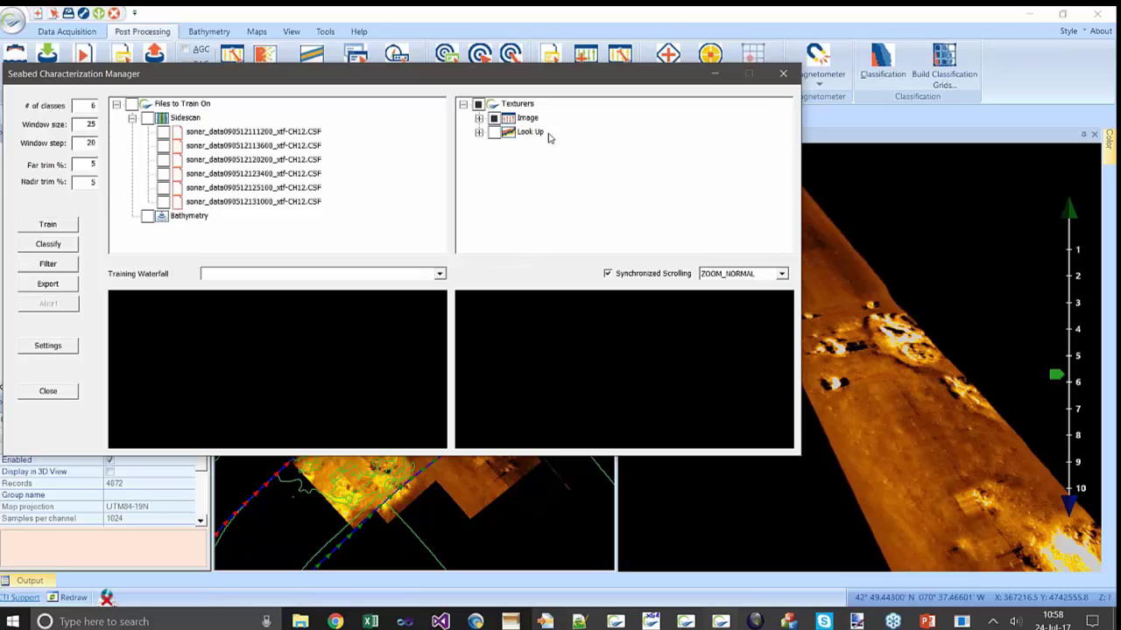
left_click(478, 117)
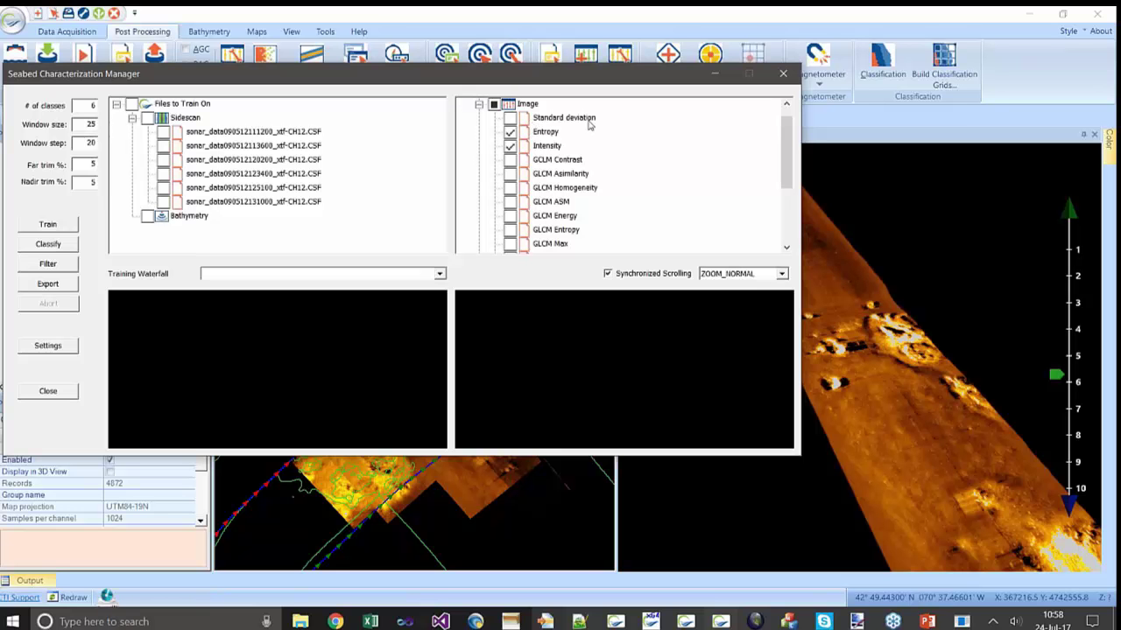
left_click(509, 145)
left_click_drag(789, 147, 785, 222)
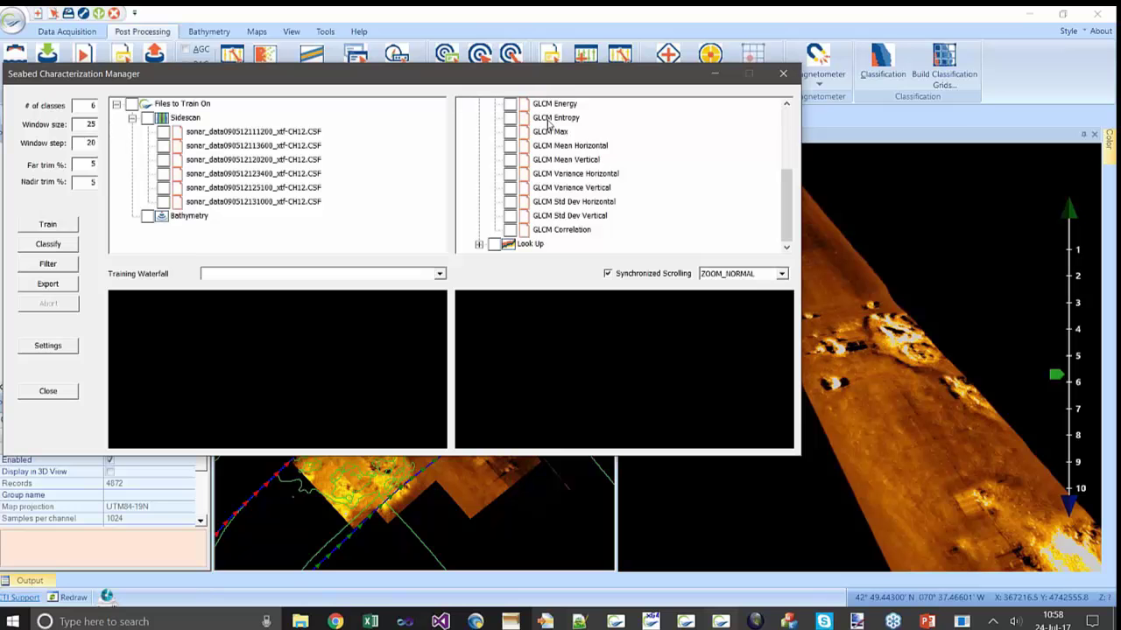
left_click(479, 243)
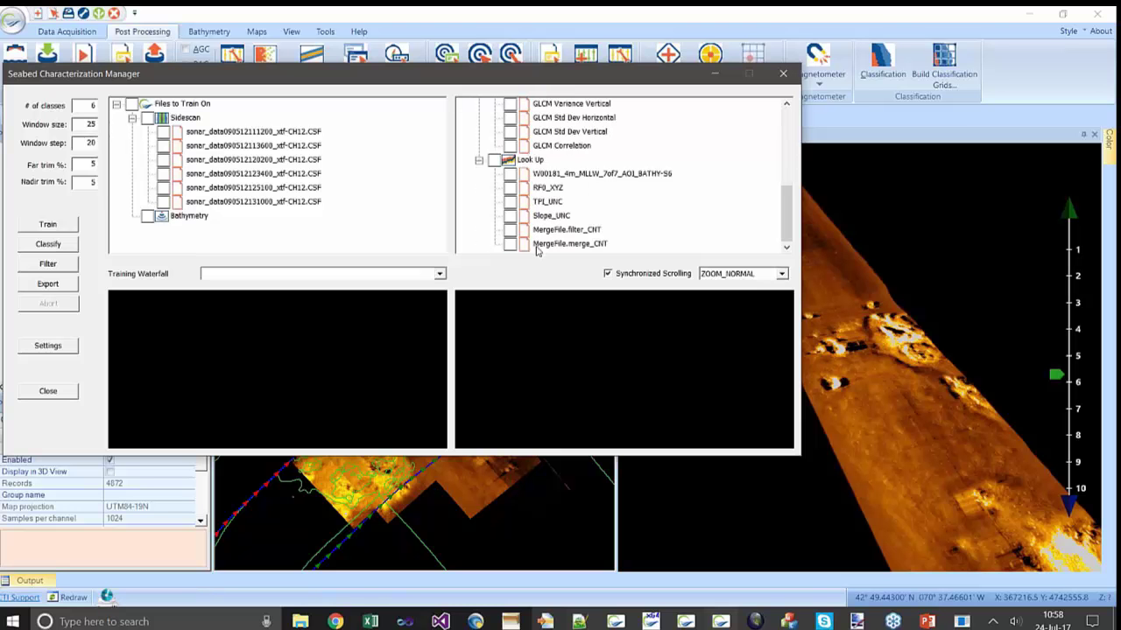
Step: Display the Slope_UNC grid on the map, moving the Seabed Characterization Manager aside to inspect it
left_click_drag(502, 72, 831, 313)
left_click(50, 191)
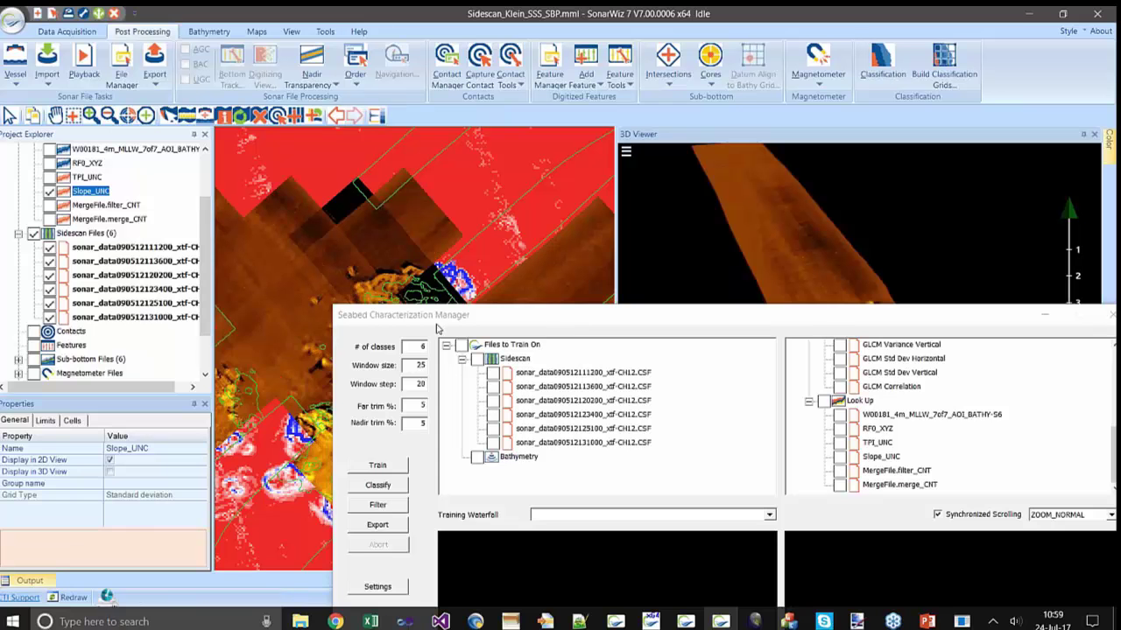
left_click_drag(579, 315, 217, 312)
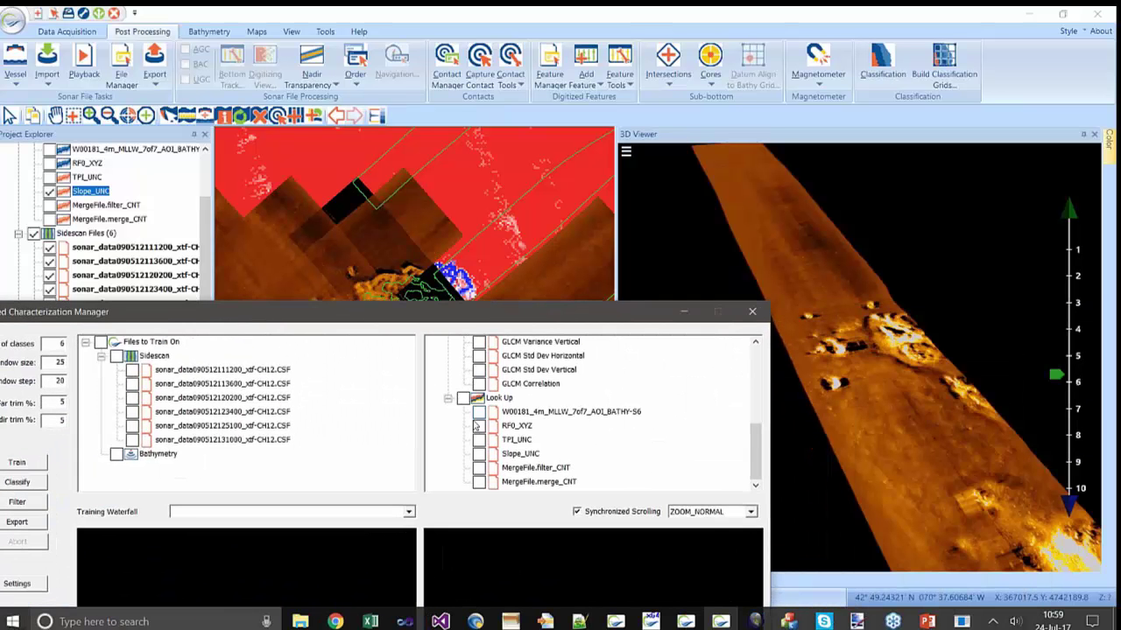
left_click_drag(487, 312, 449, 377)
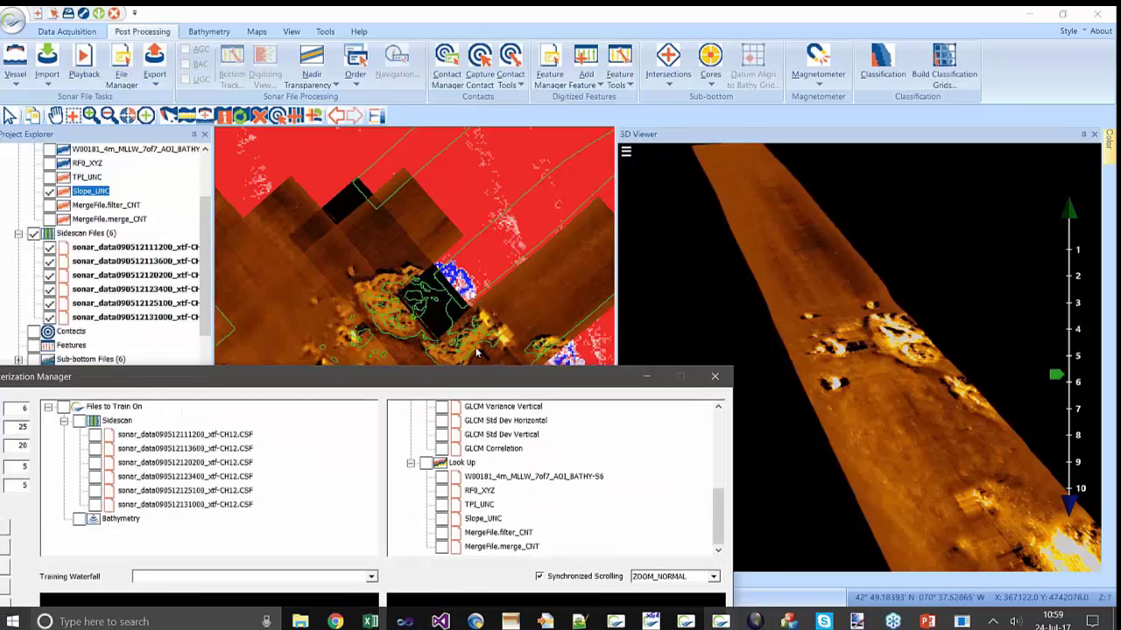
left_click_drag(419, 377, 421, 254)
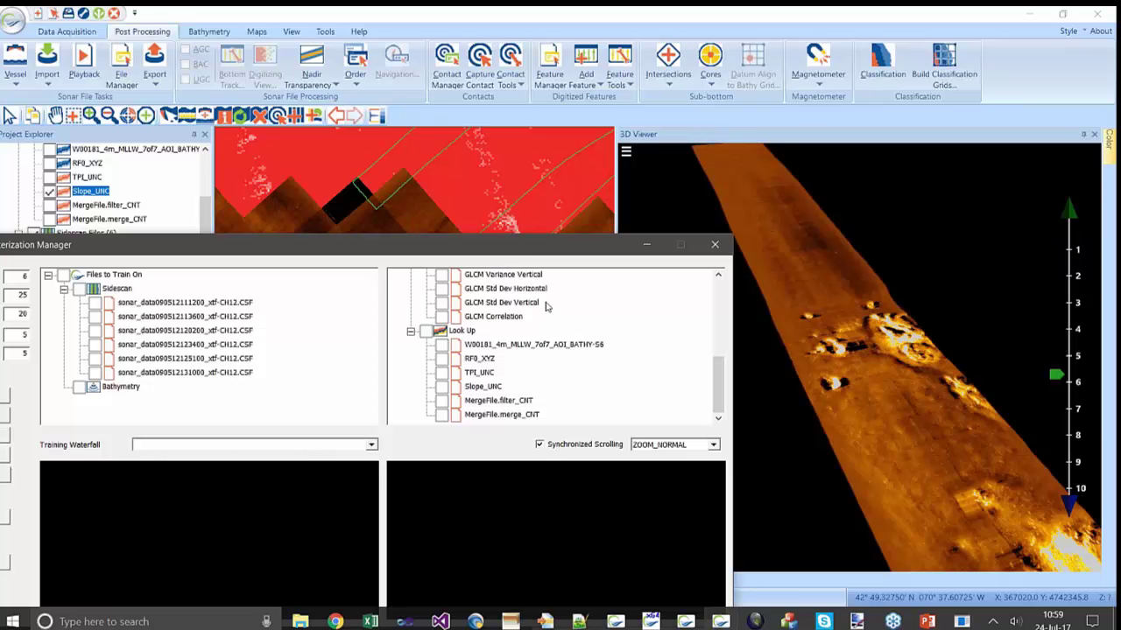
Step: Review the topographic grid output types available for building a classification grid, and cancel without creating one
left_click(949, 58)
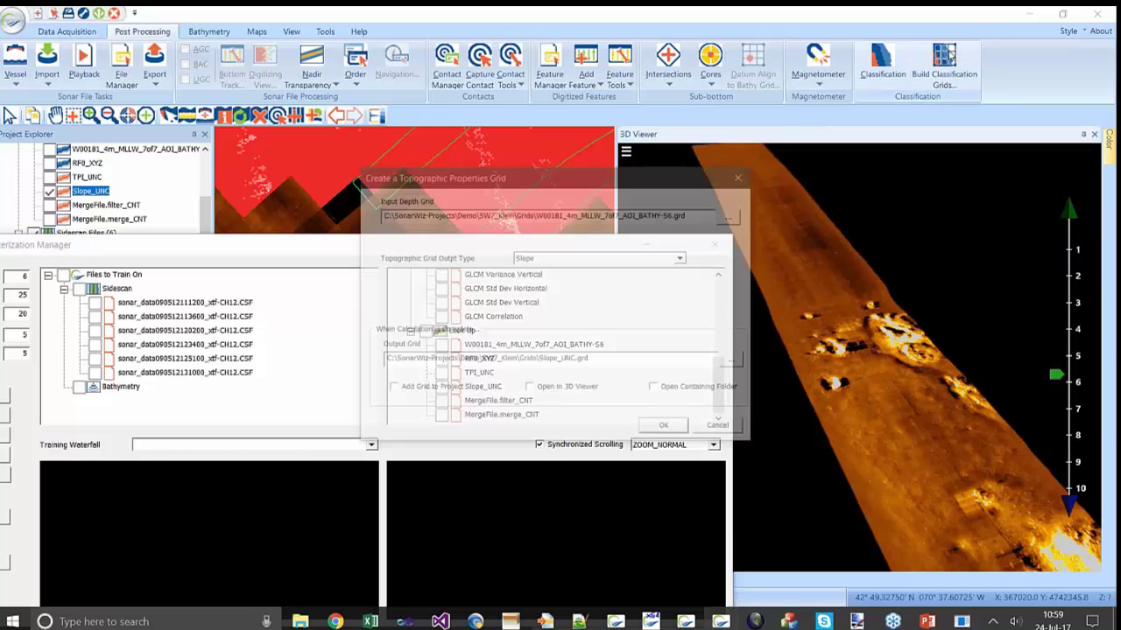
left_click(683, 258)
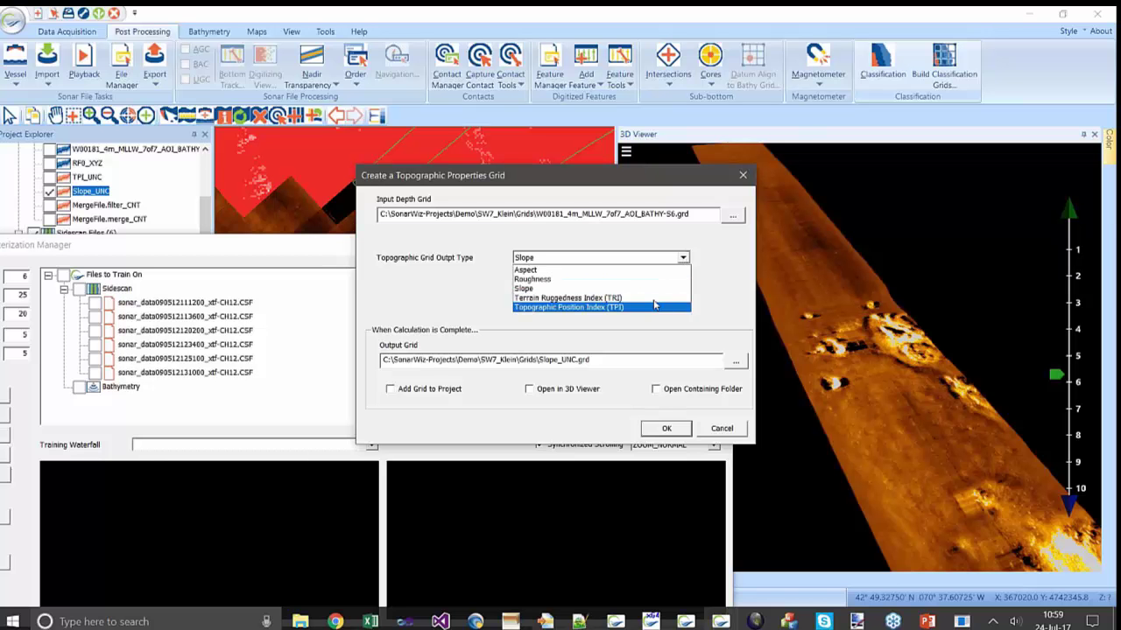
left_click(661, 254)
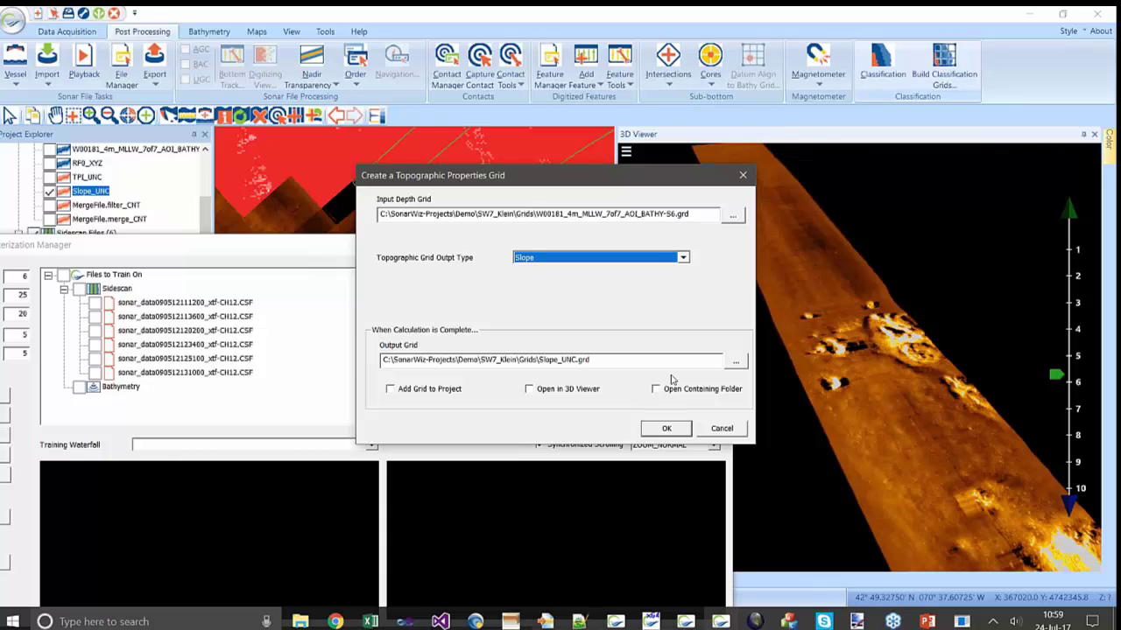
left_click(716, 434)
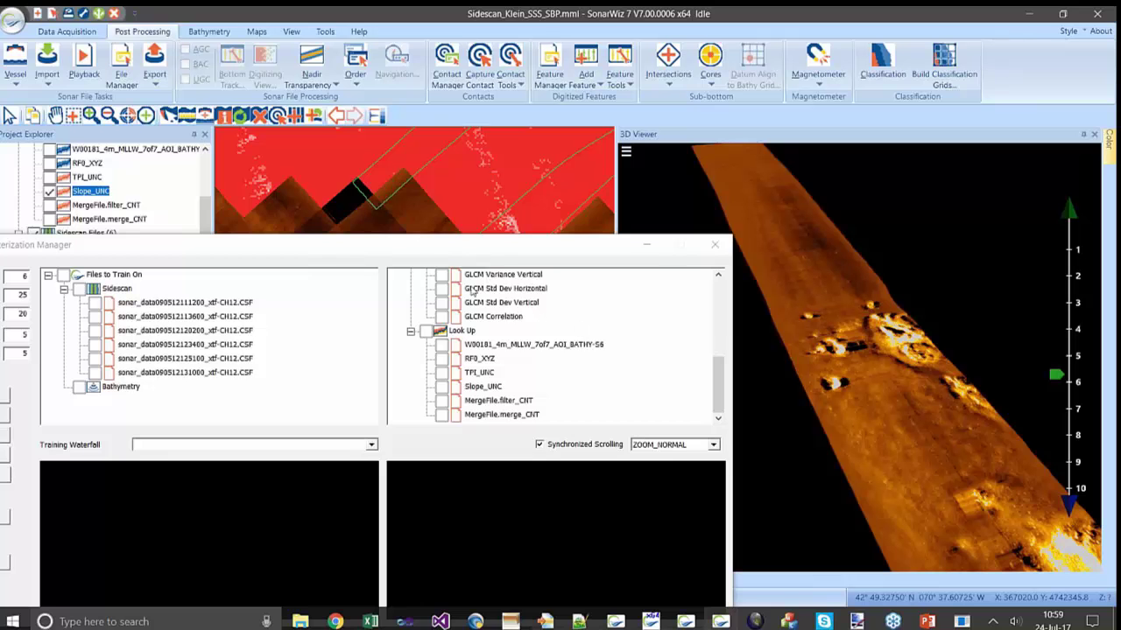
Step: Return to the Image texturers in the Seabed Characterization Manager and review them alongside the class and window parameters
left_click_drag(479, 248, 483, 158)
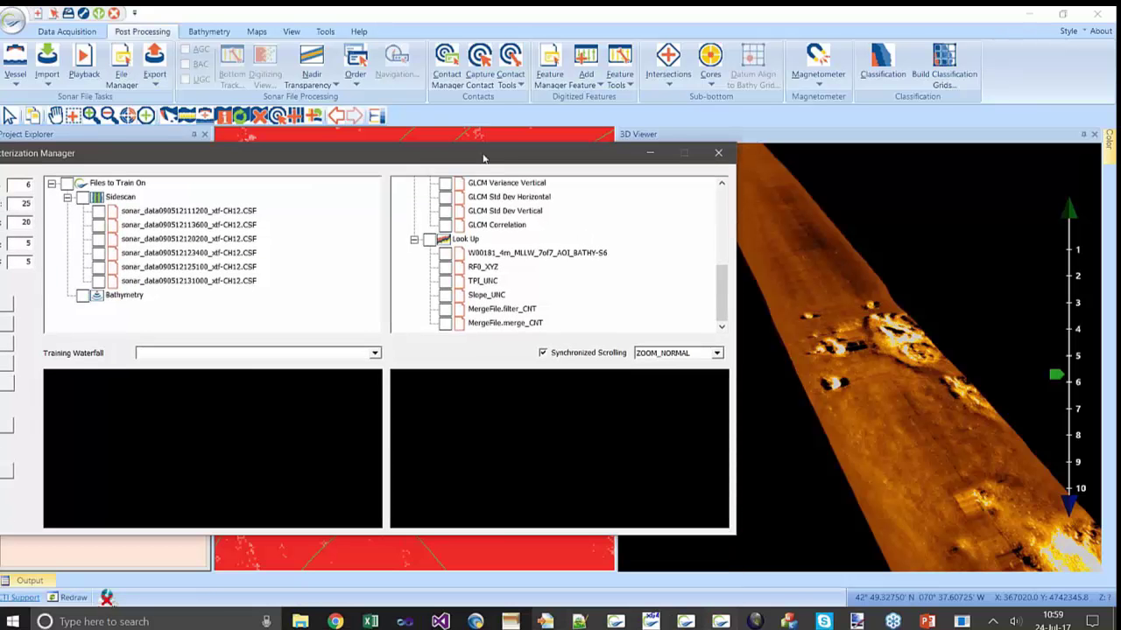
left_click(489, 254)
left_click_drag(721, 298, 724, 209)
left_click_drag(473, 154, 608, 116)
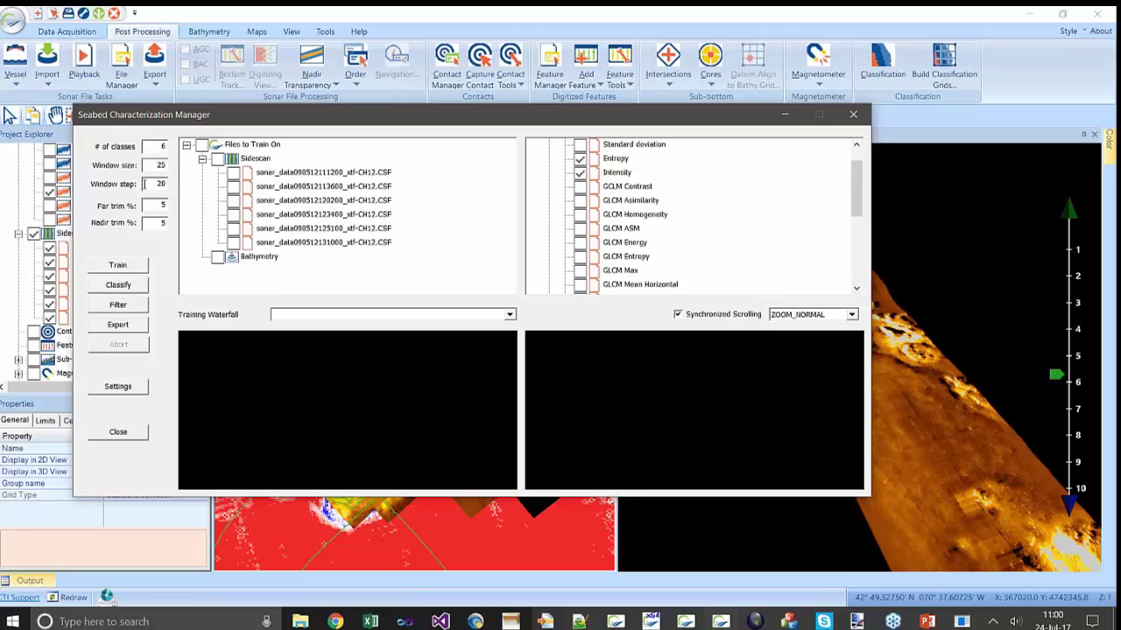
Step: Review the filter options and Interpolate window size in the Seabed Characterization Settings, and cancel
left_click(118, 387)
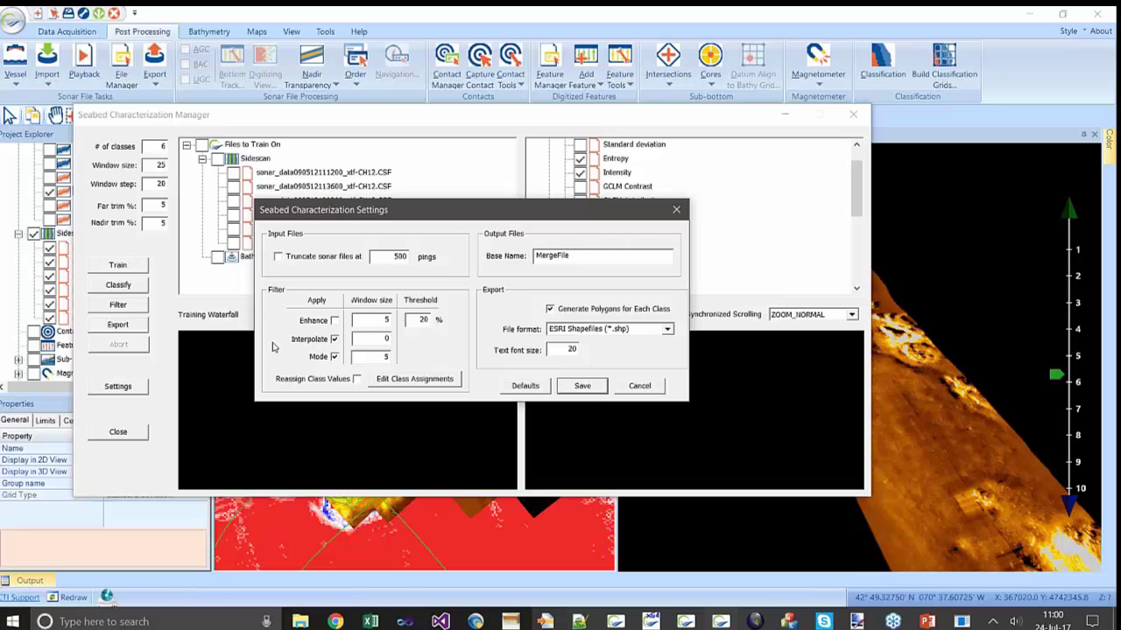
double_click(385, 337)
left_click(643, 386)
left_click(910, 474)
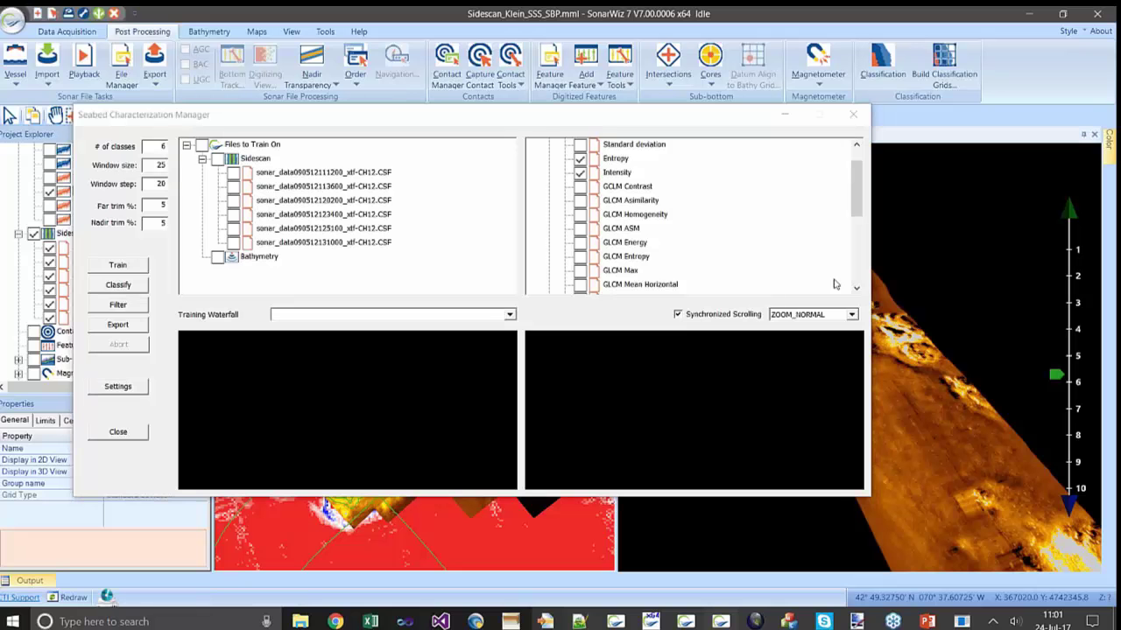
left_click(836, 495)
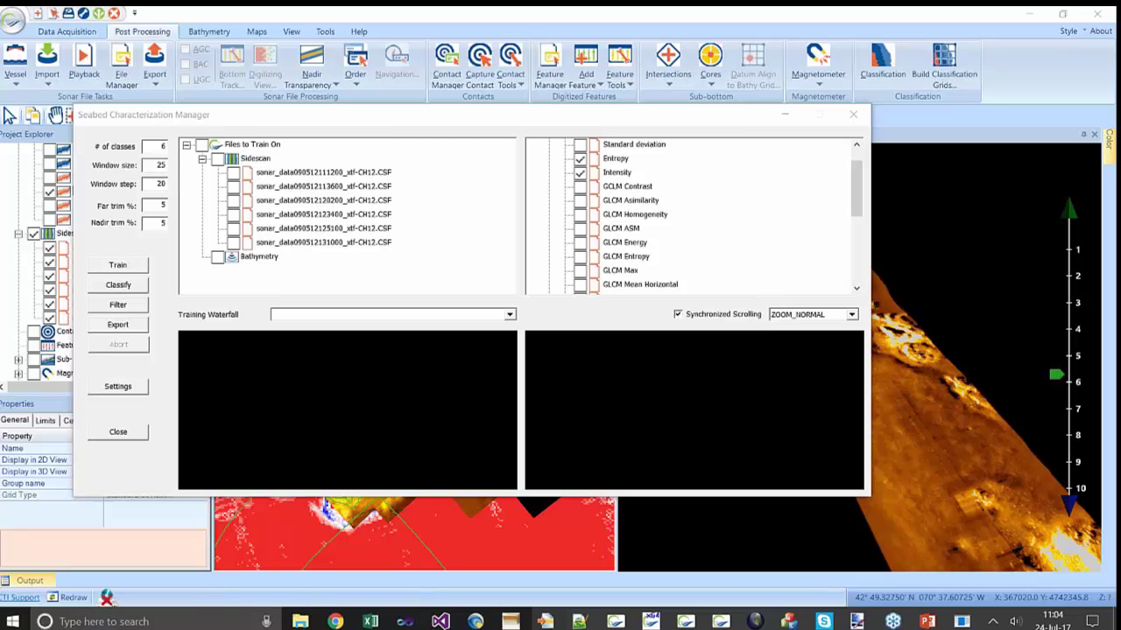
Step: Try Google Earth (*.kmz) as the export file format in the Seabed Characterization Settings, and discard the change
left_click(640, 114)
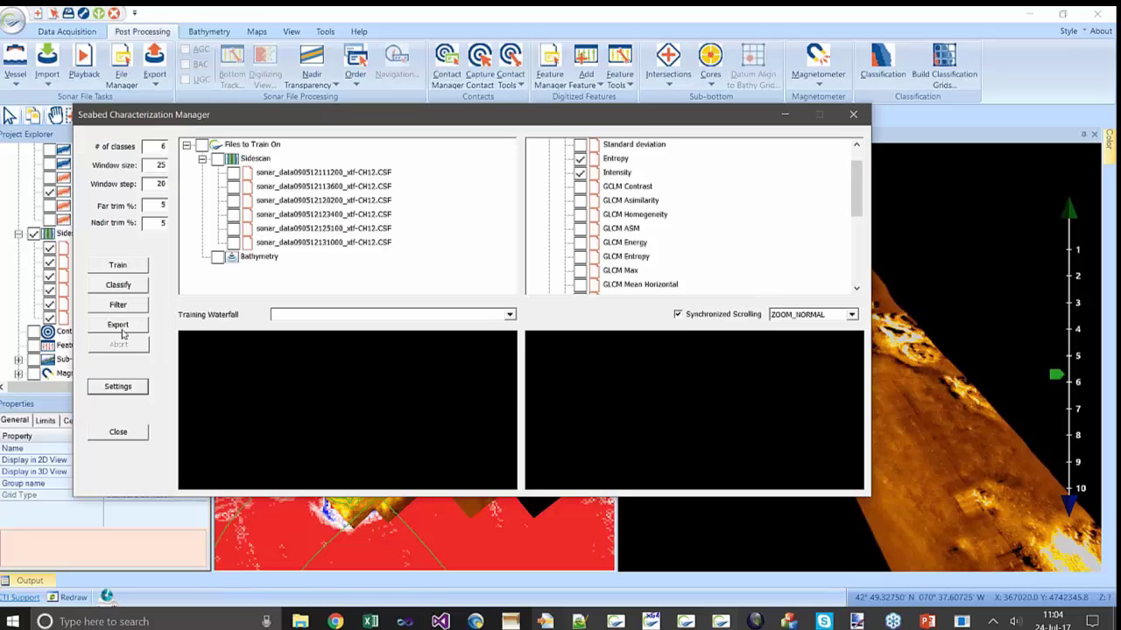
left_click(109, 388)
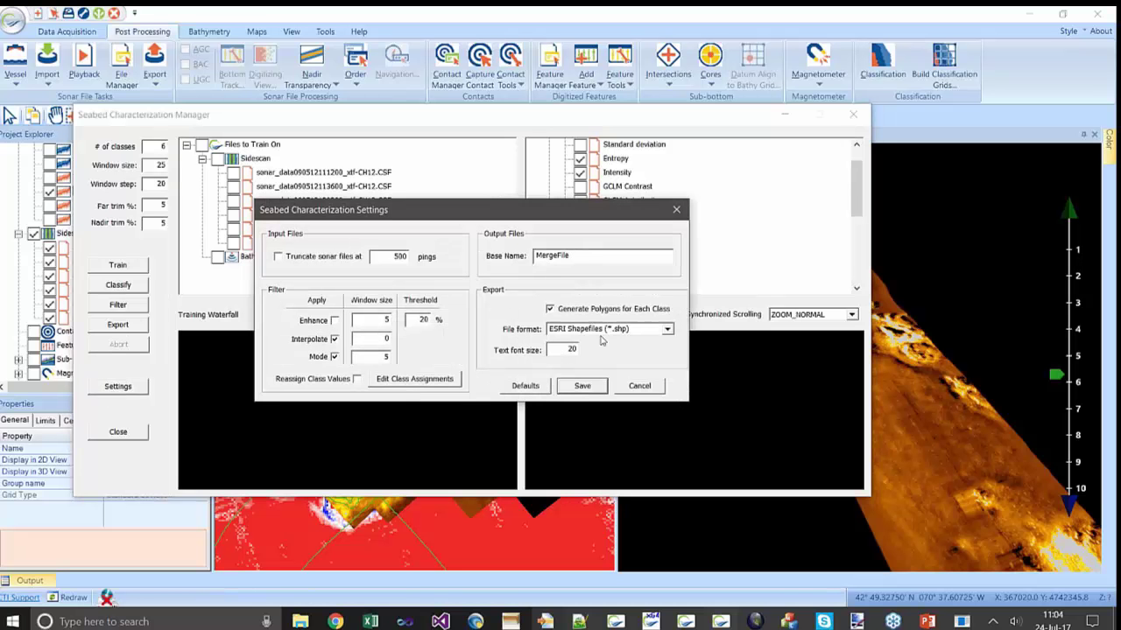
left_click(669, 332)
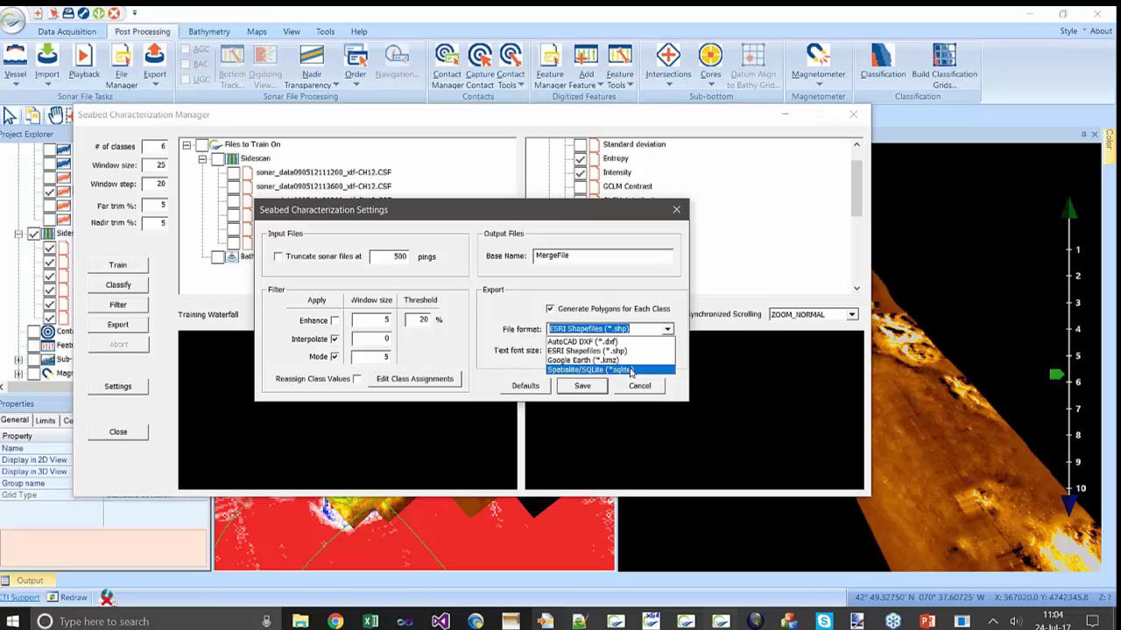
left_click(633, 361)
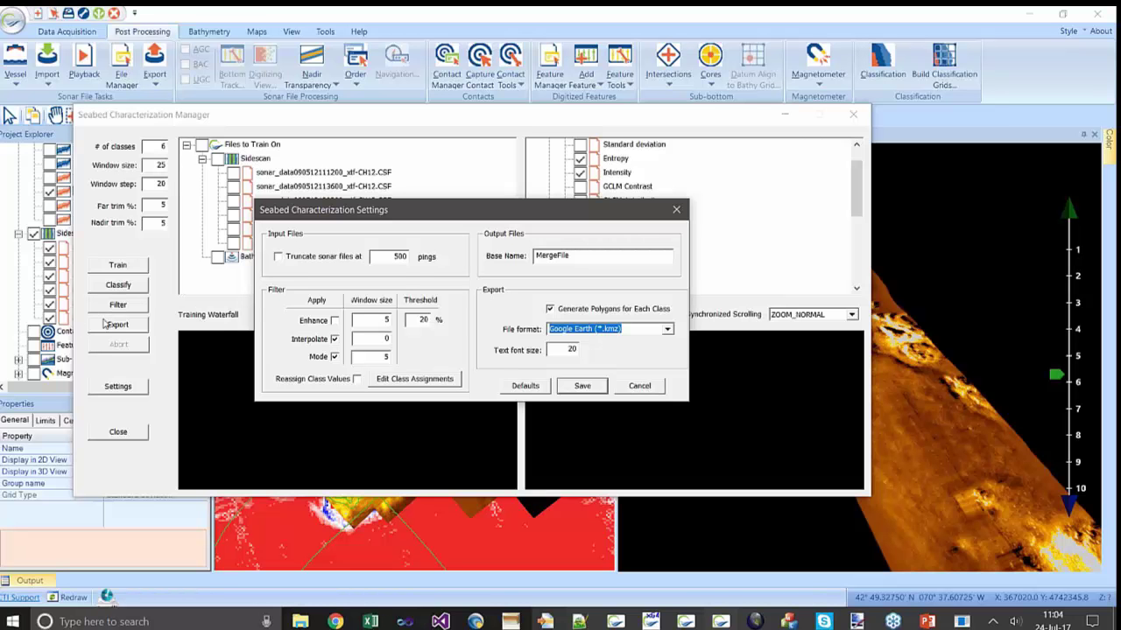
left_click(640, 386)
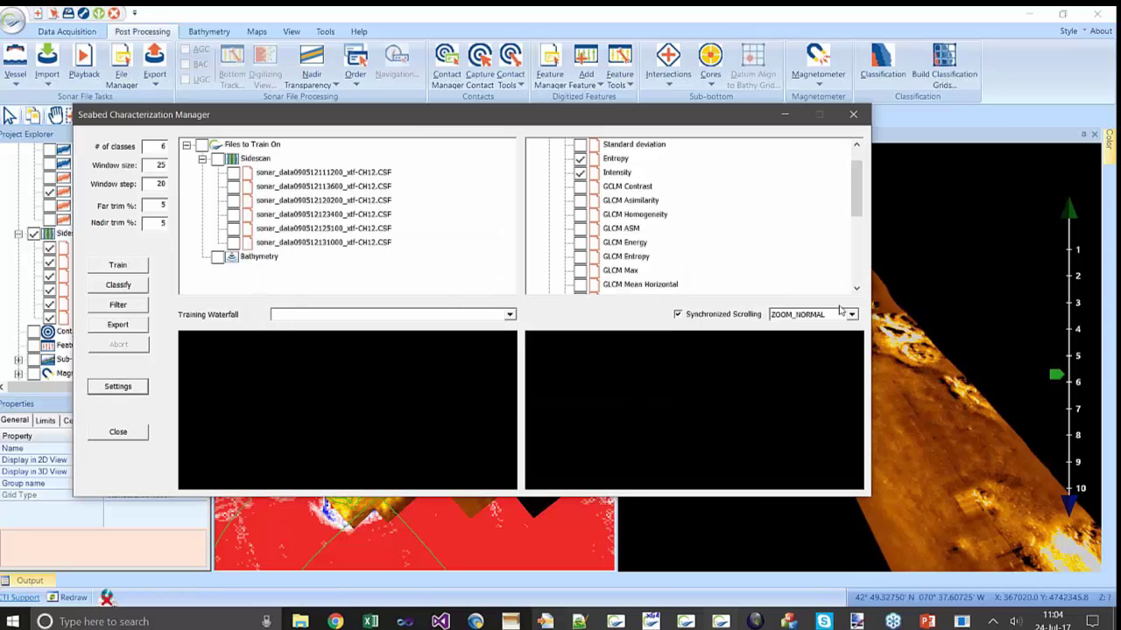
mouse_move(1110, 142)
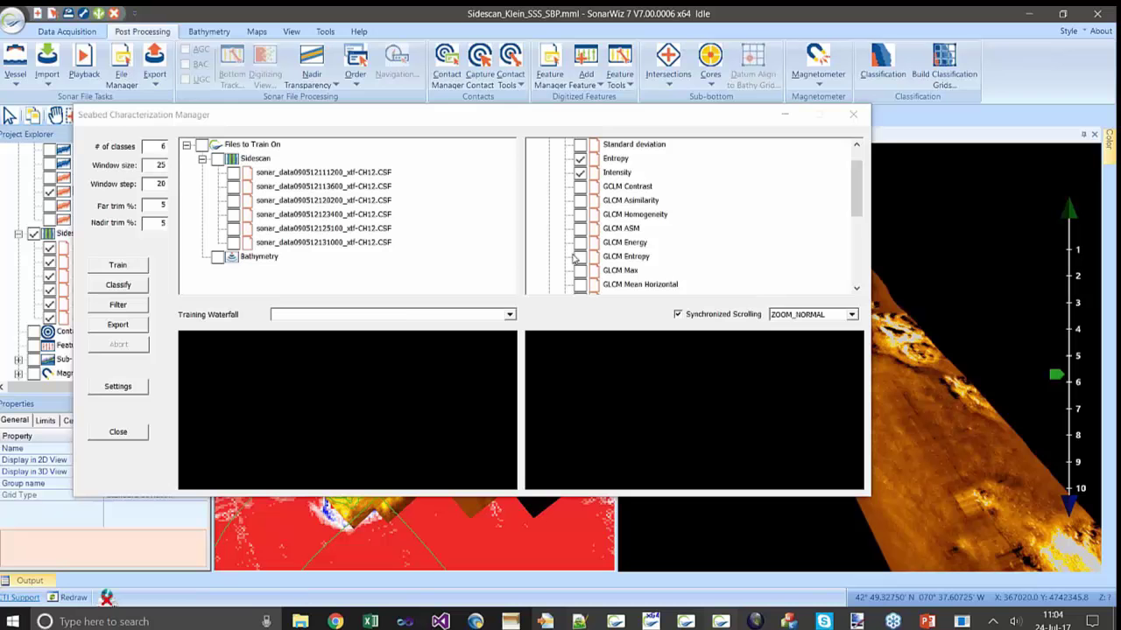
left_click_drag(497, 120, 511, 91)
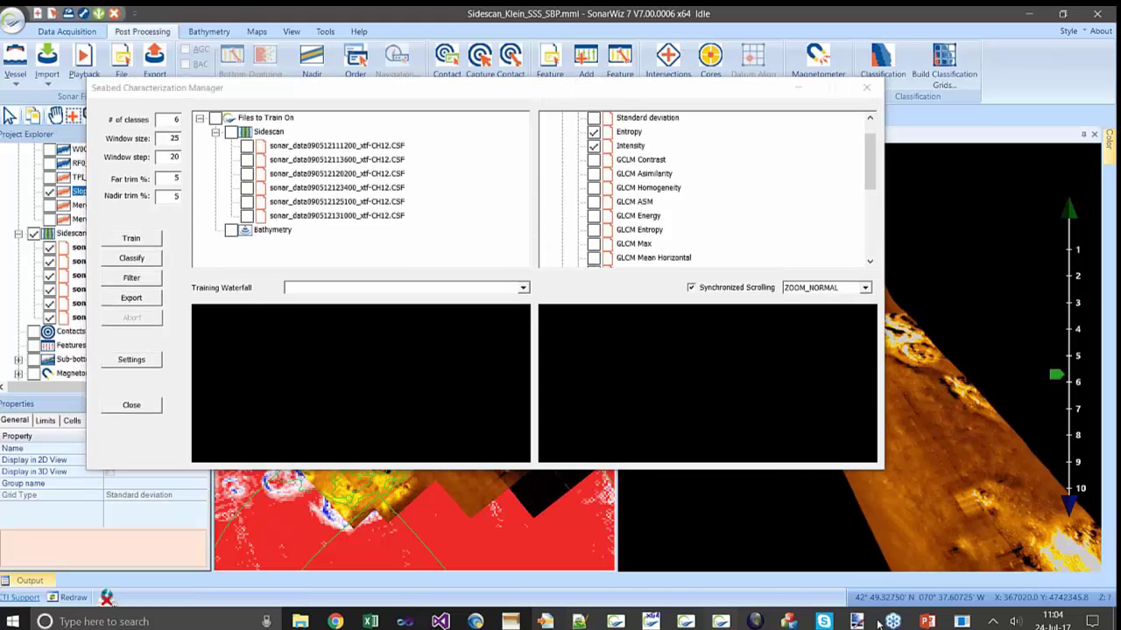